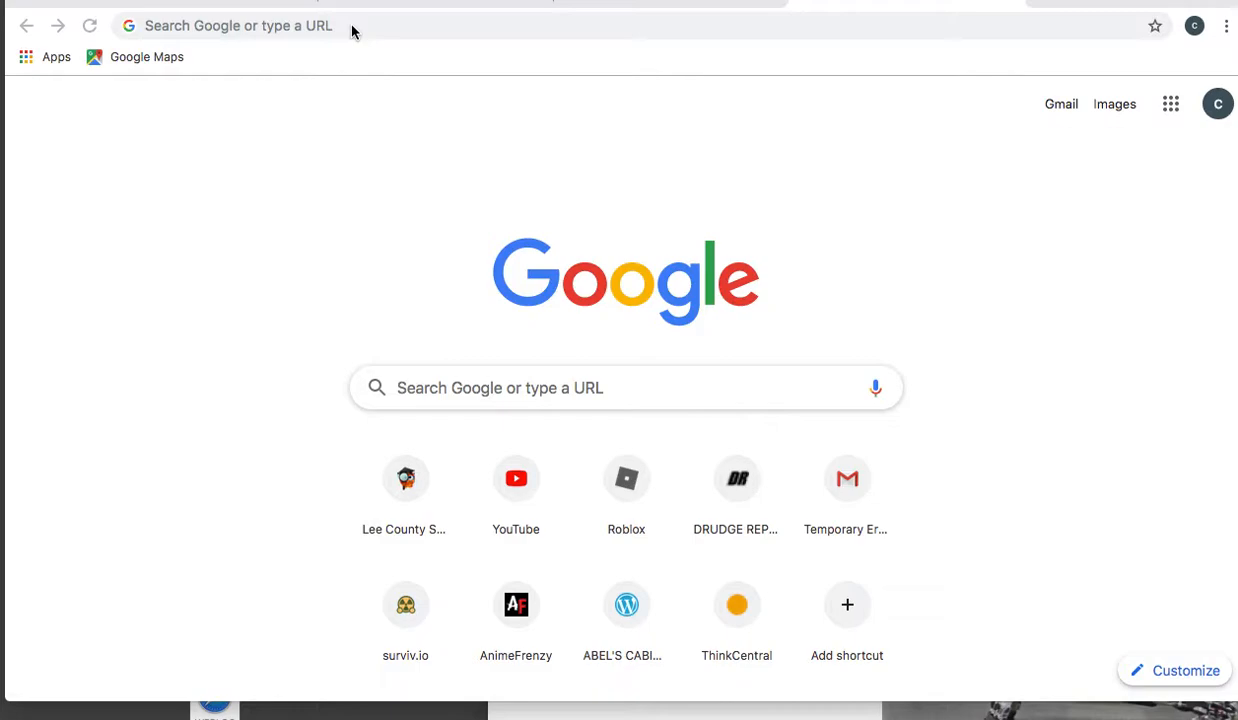
# Go to wordpress.com and get started with creating a new site
pyautogui.click(269, 25)
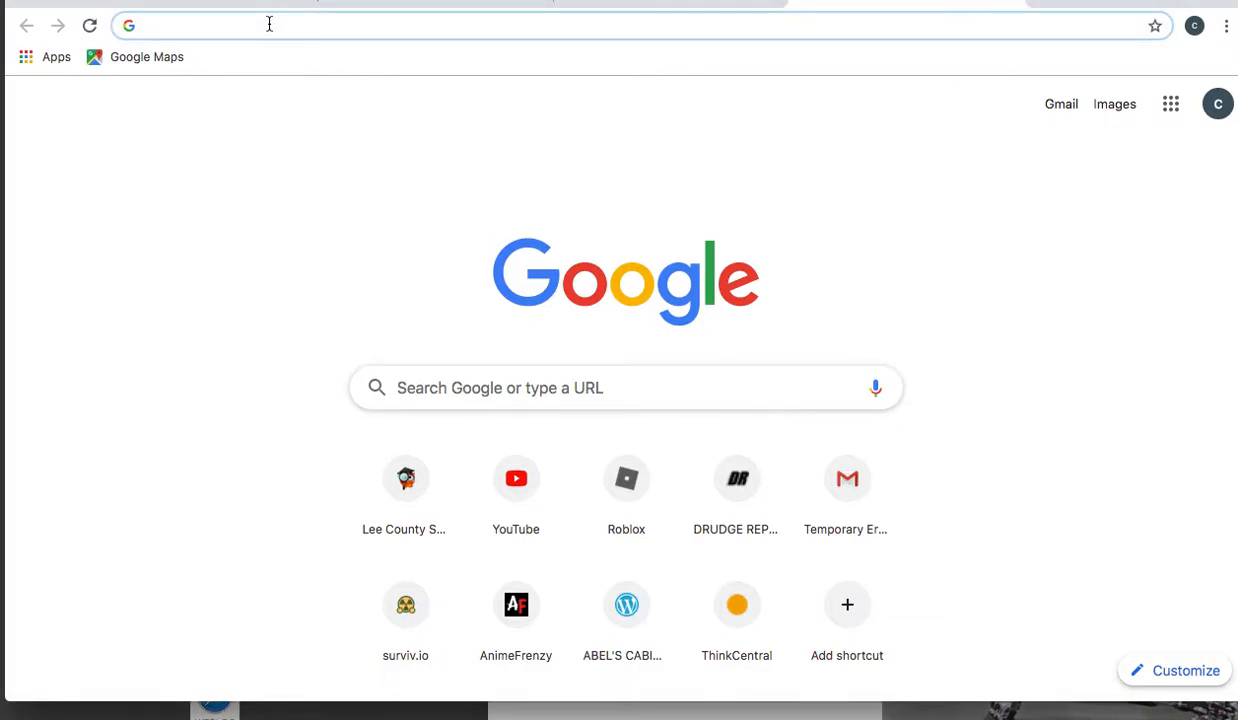
pyautogui.write('wordpress')
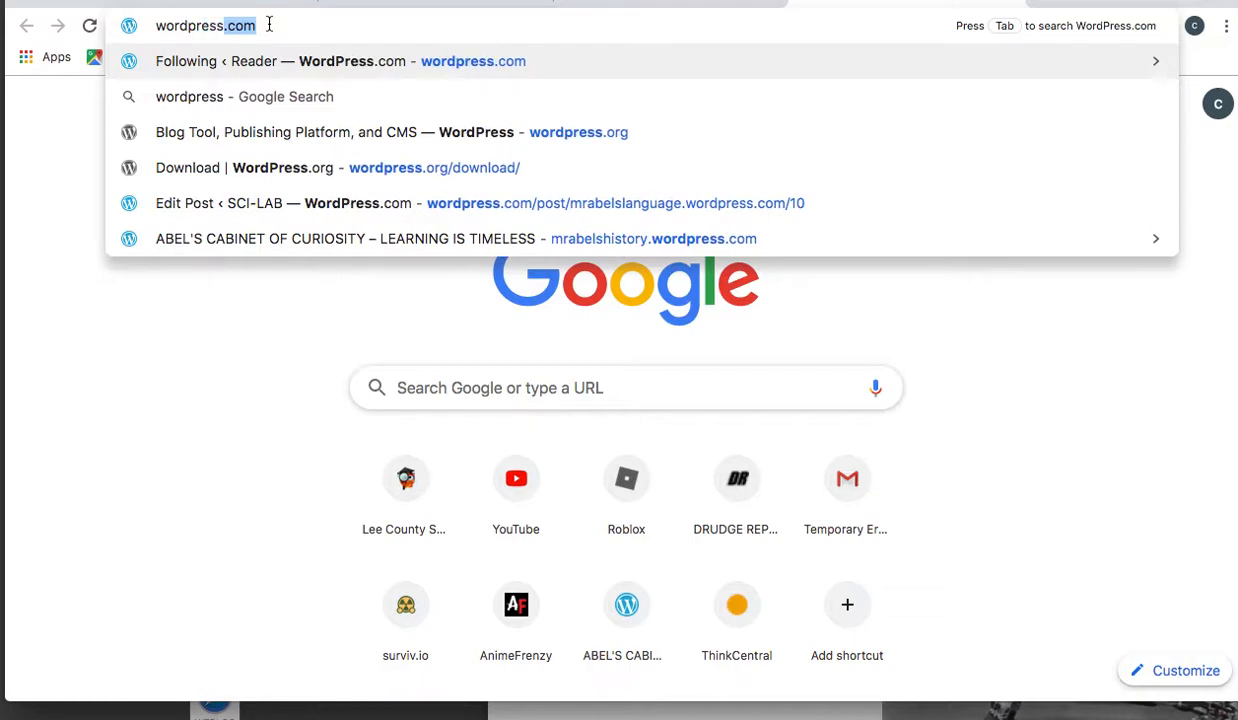
pyautogui.press('Return')
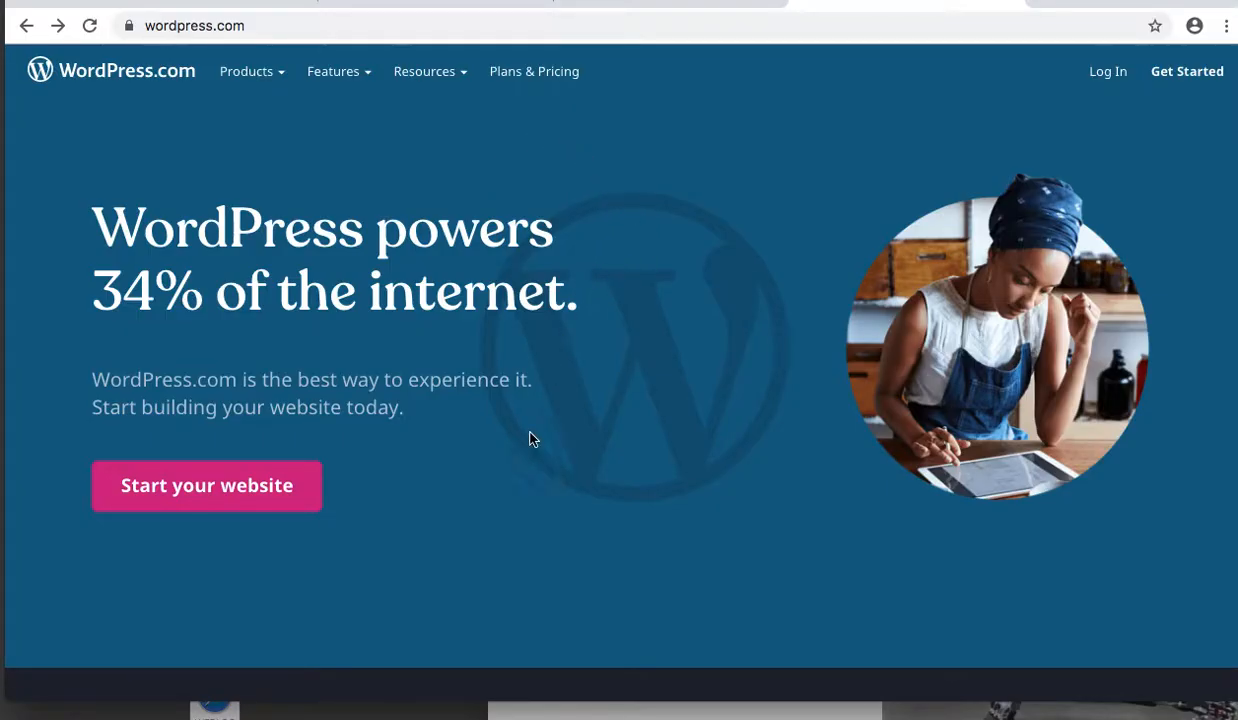
pyautogui.click(1185, 80)
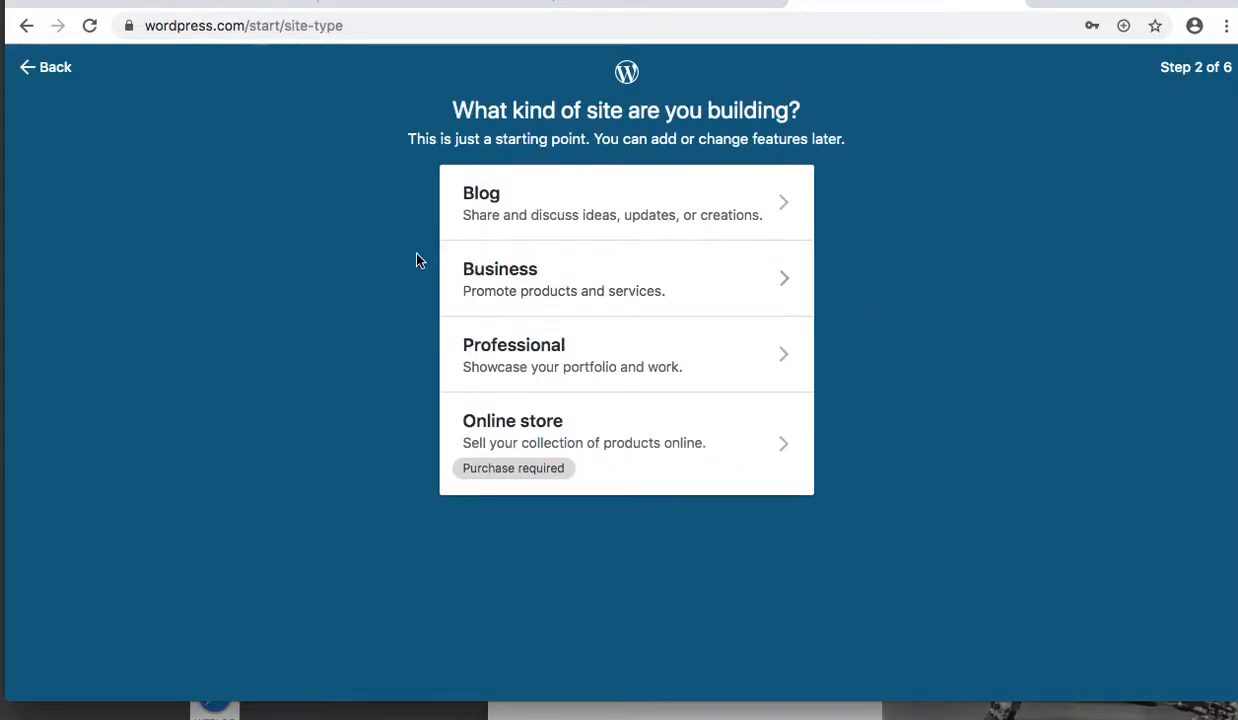
# Choose Blog as the kind of site and enter technology as the blog's topic
pyautogui.click(483, 195)
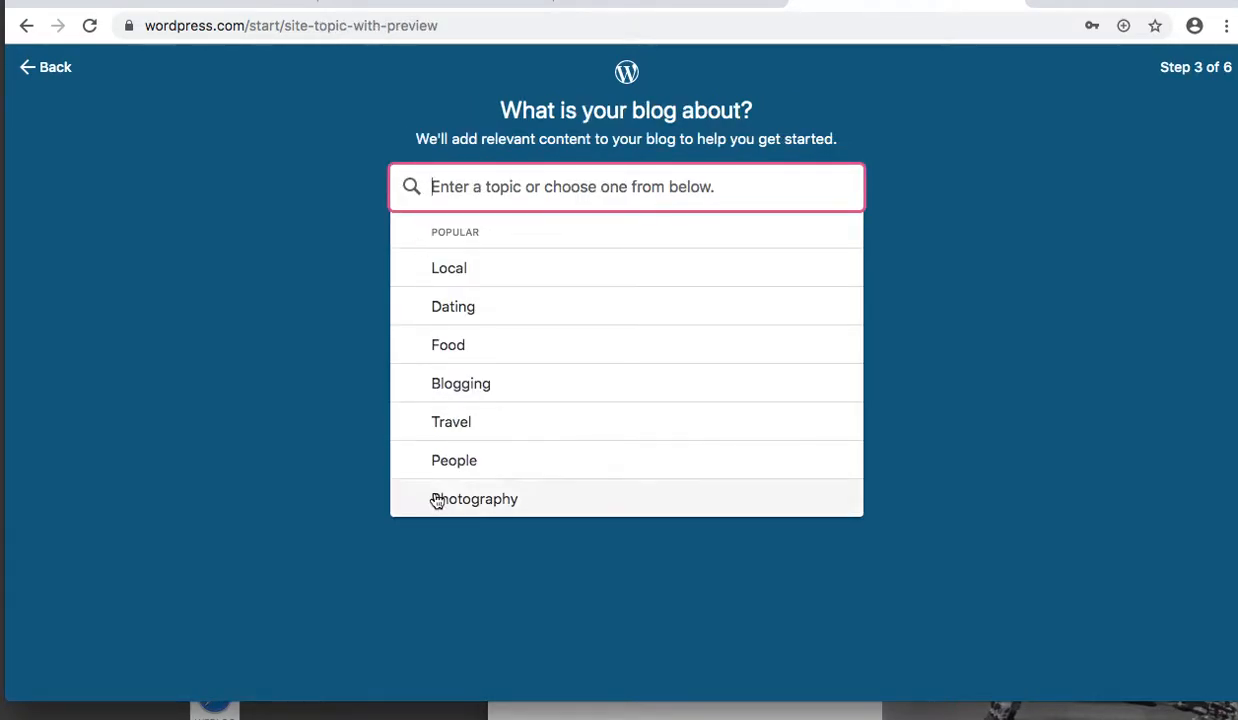
pyautogui.write('technology')
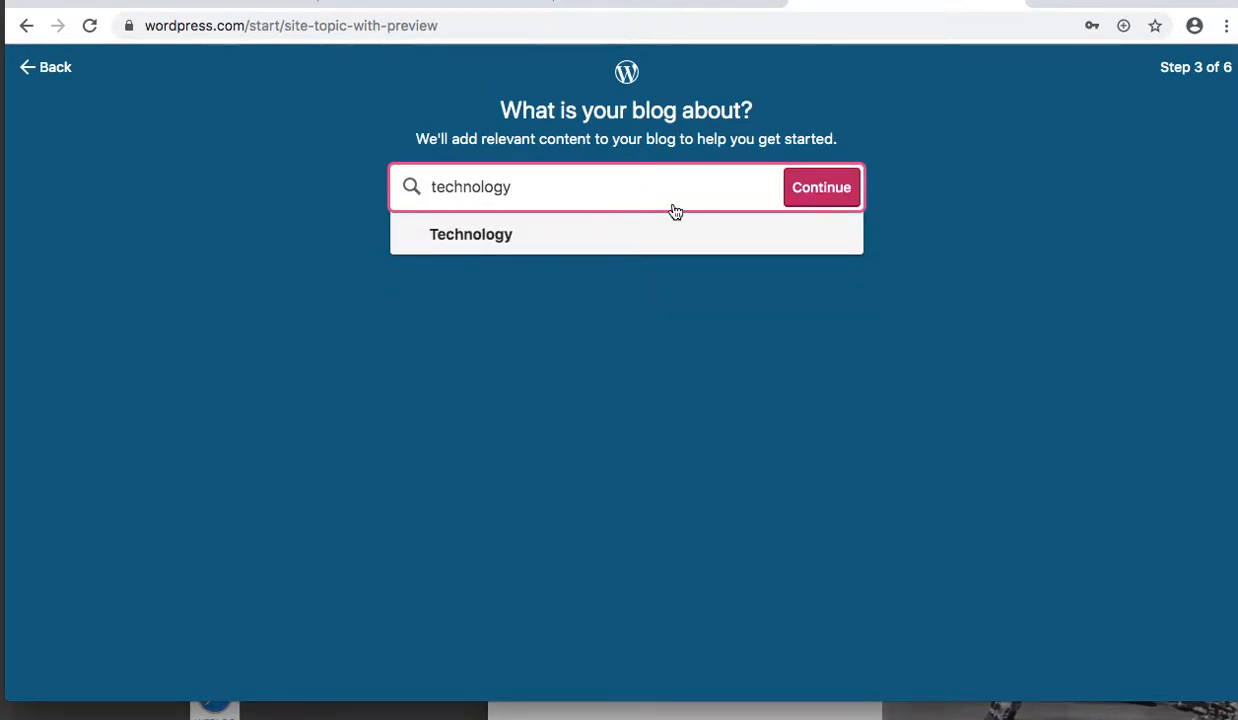
pyautogui.click(821, 196)
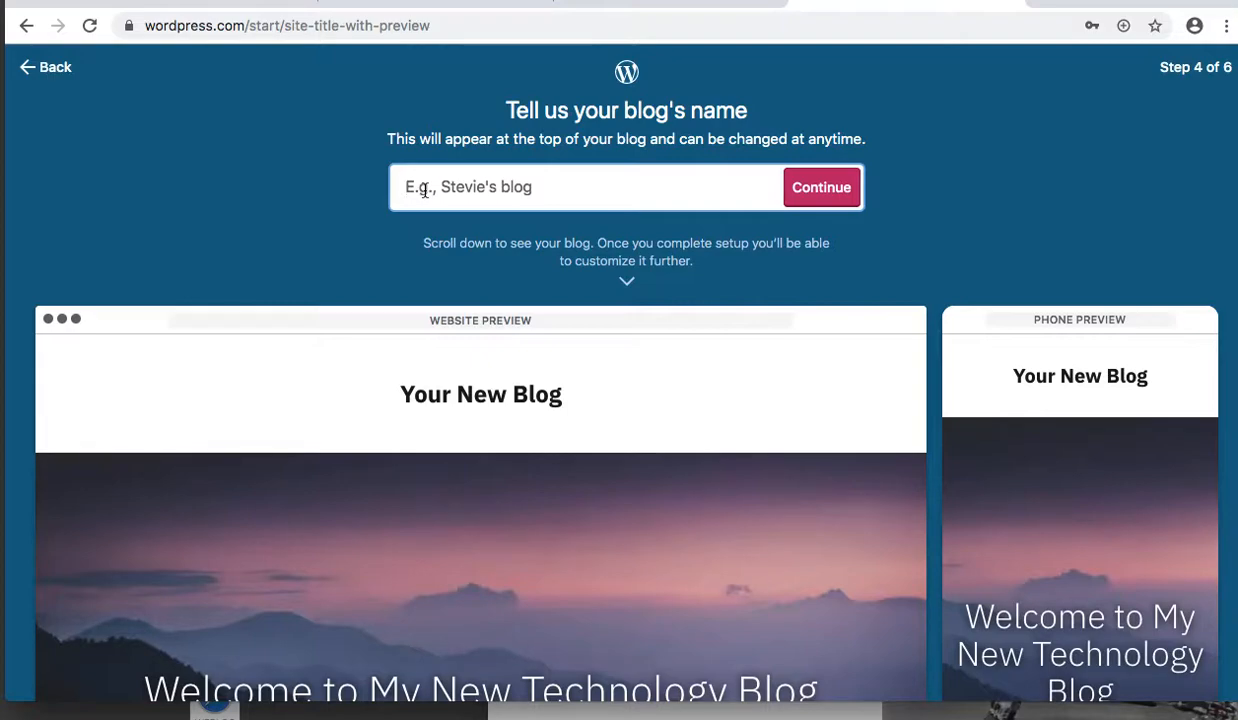
# Name the blog "Future Brite" and continue to the address selection
pyautogui.write('F')
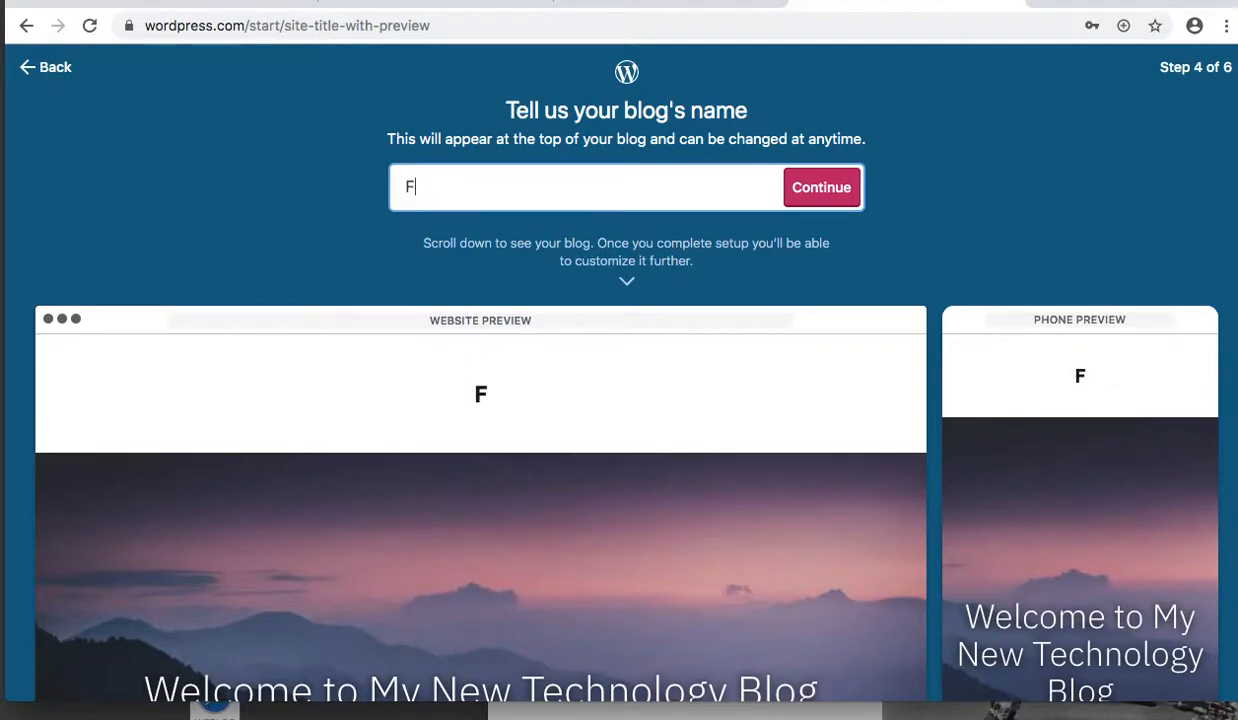
pyautogui.write('uture ')
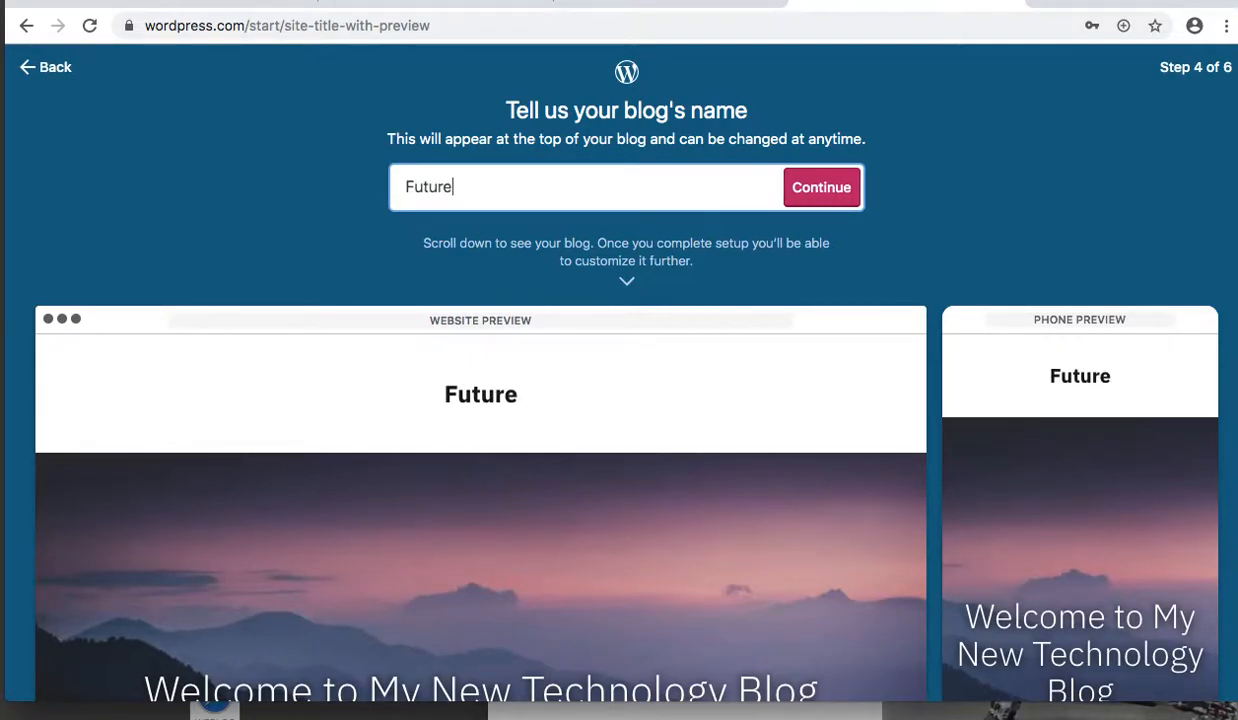
pyautogui.write('Brite')
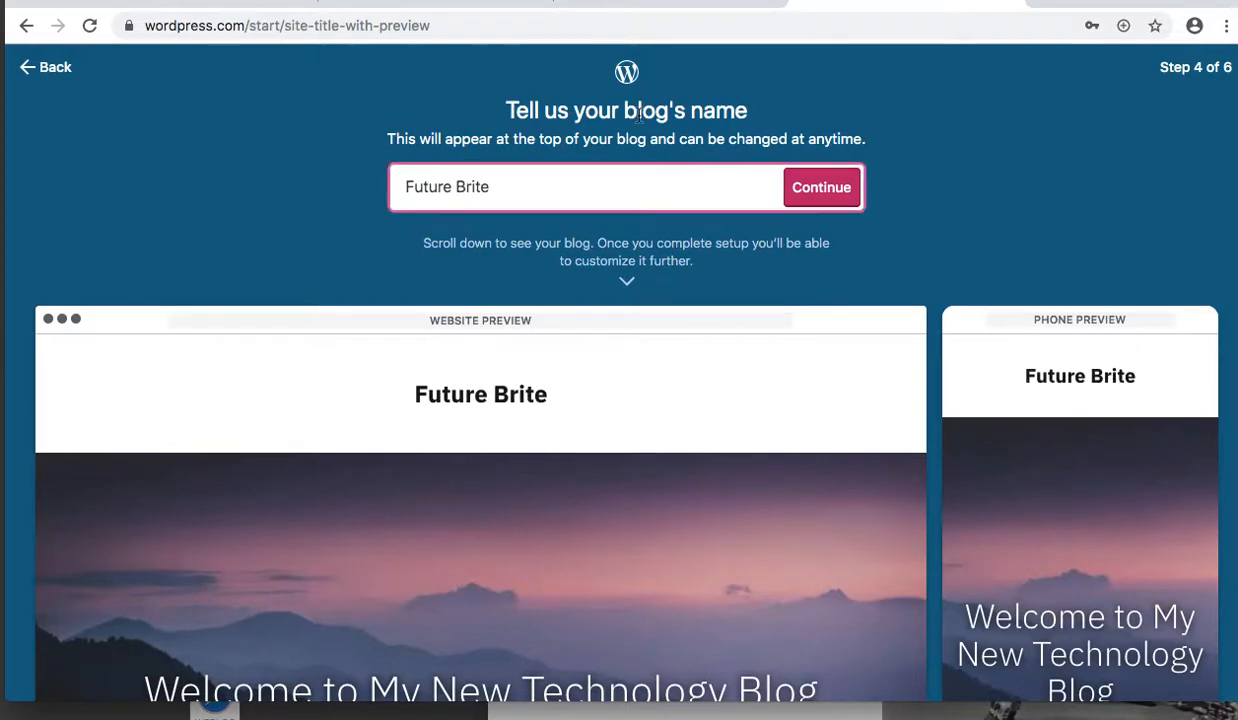
pyautogui.click(823, 190)
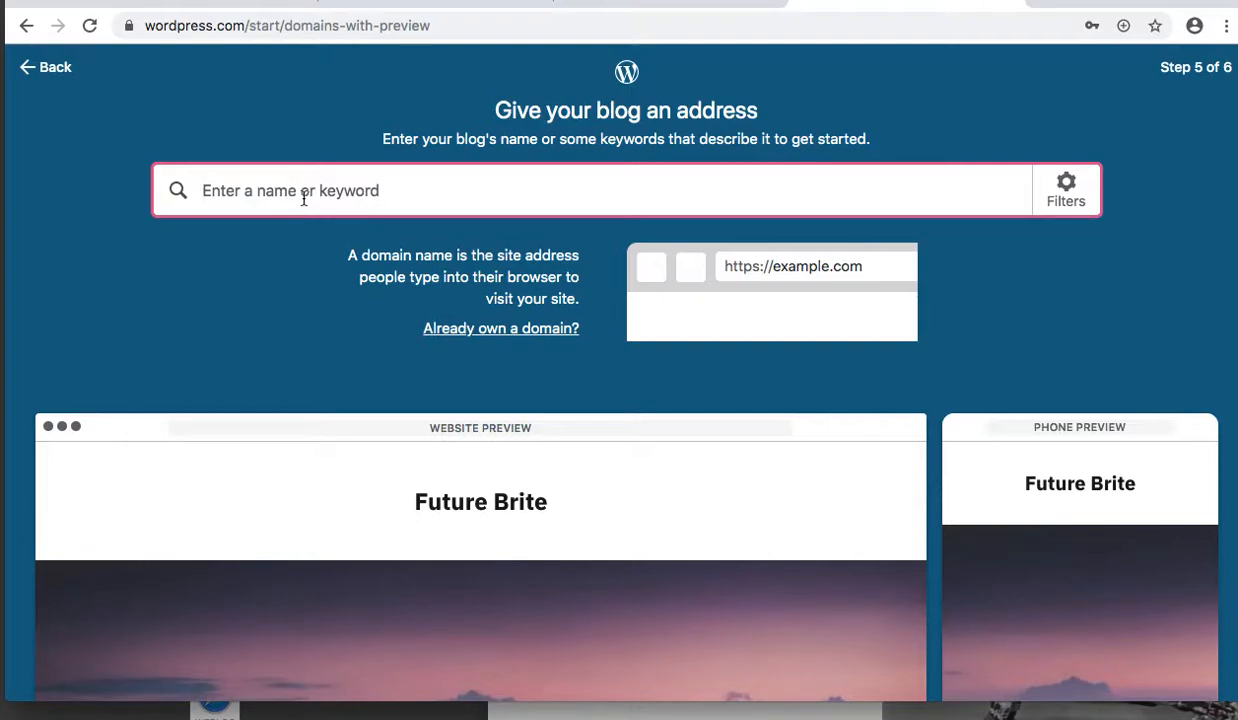
# Search for a blog address with the keywords "future brite"
pyautogui.write('future technol')
pyautogui.press('BackSpace')
pyautogui.press('BackSpace')
pyautogui.press('BackSpace')
pyautogui.press('BackSpace')
pyautogui.press('BackSpace')
pyautogui.press('BackSpace')
pyautogui.press('BackSpace')
pyautogui.press('BackSpace')
pyautogui.write('brite')
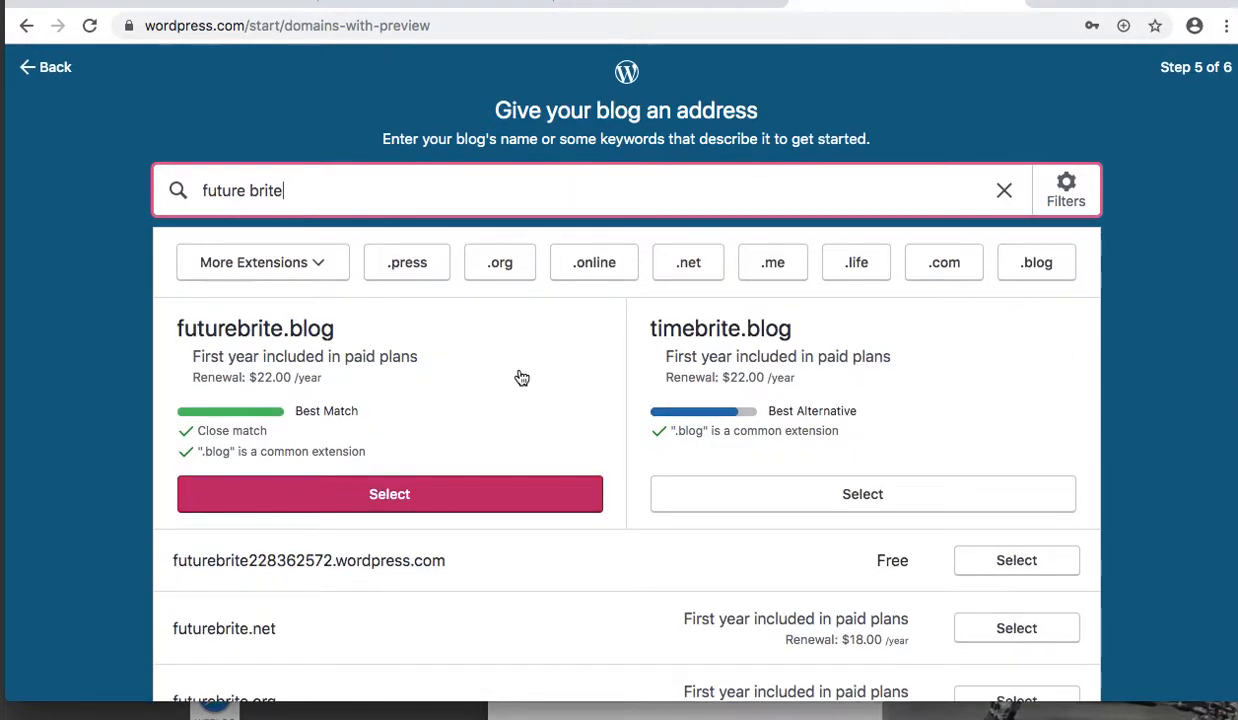
# Select the free address futurebrite228362572.wordpress.com and start with a free site instead of a paid plan
pyautogui.scroll(-3, 521, 377)
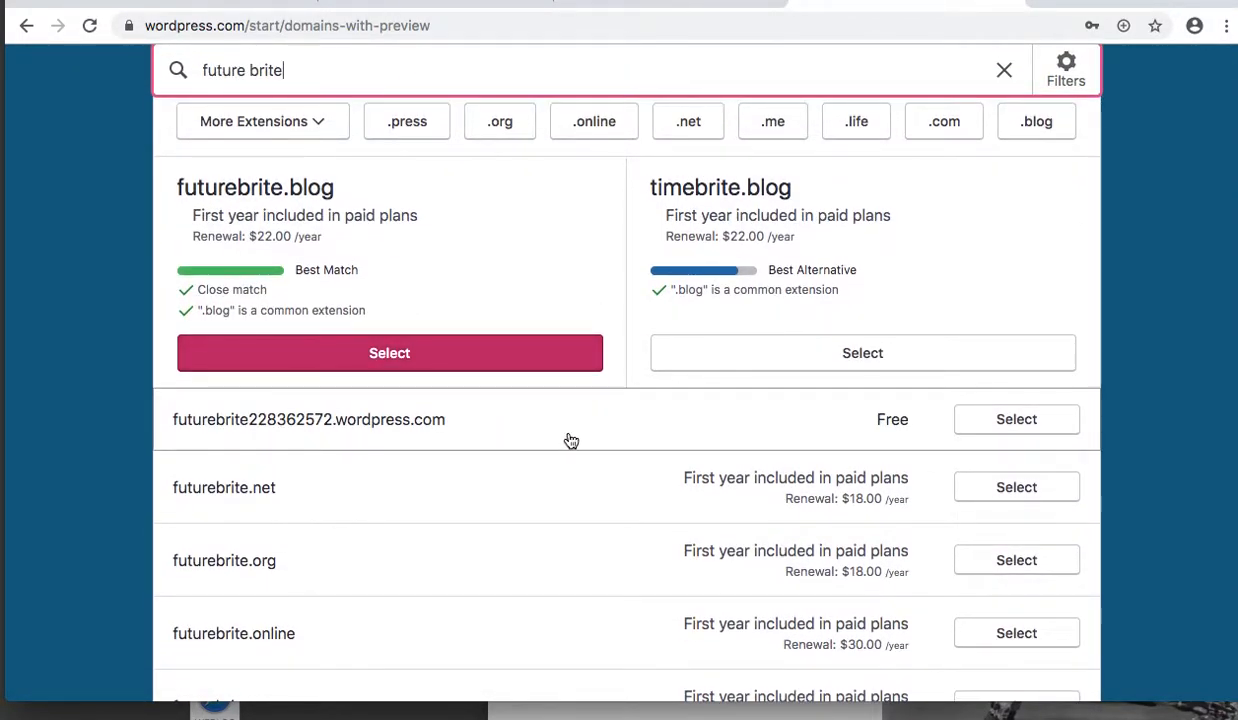
pyautogui.scroll(-2, 572, 438)
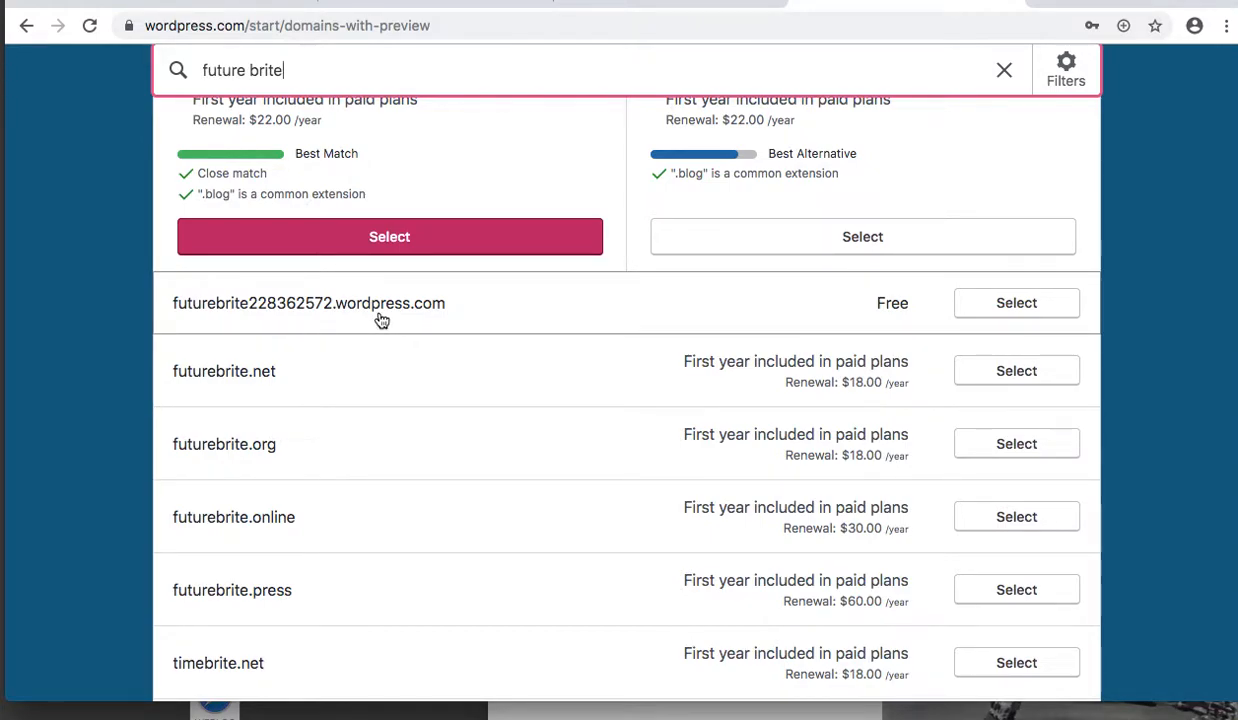
pyautogui.moveTo(136, 248); pyautogui.dragTo(1117, 350)
pyautogui.click(1022, 306)
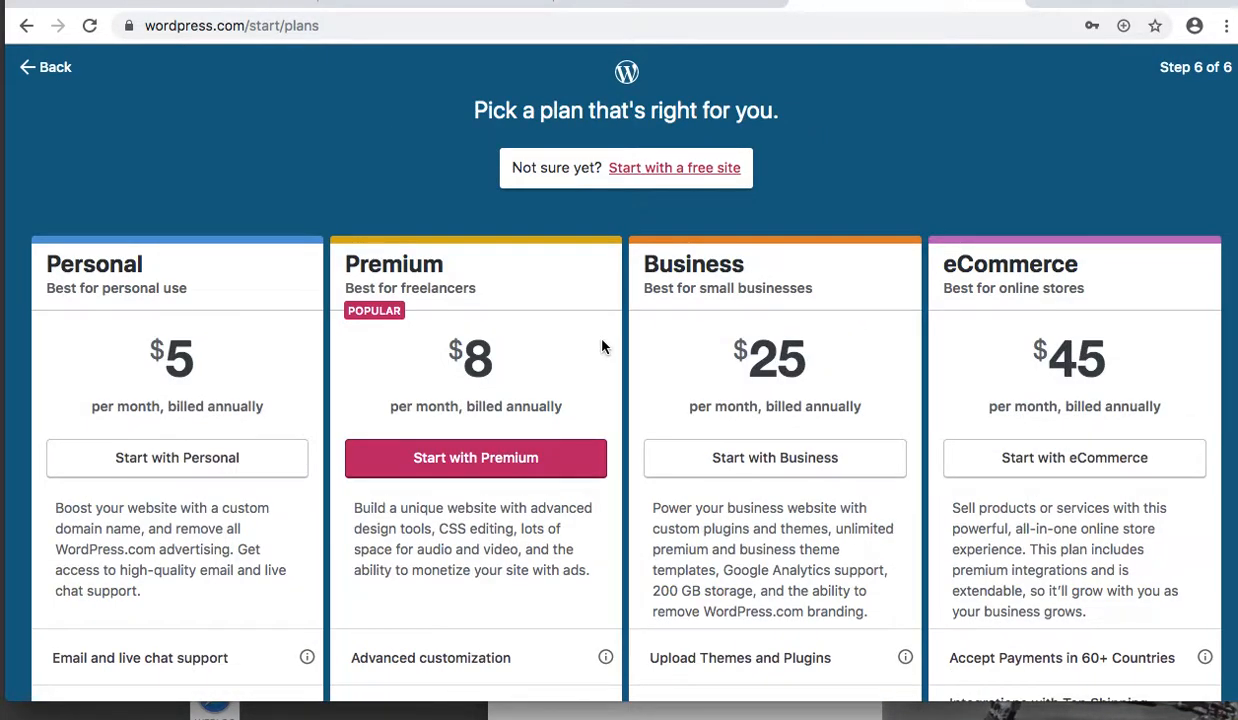
pyautogui.click(662, 172)
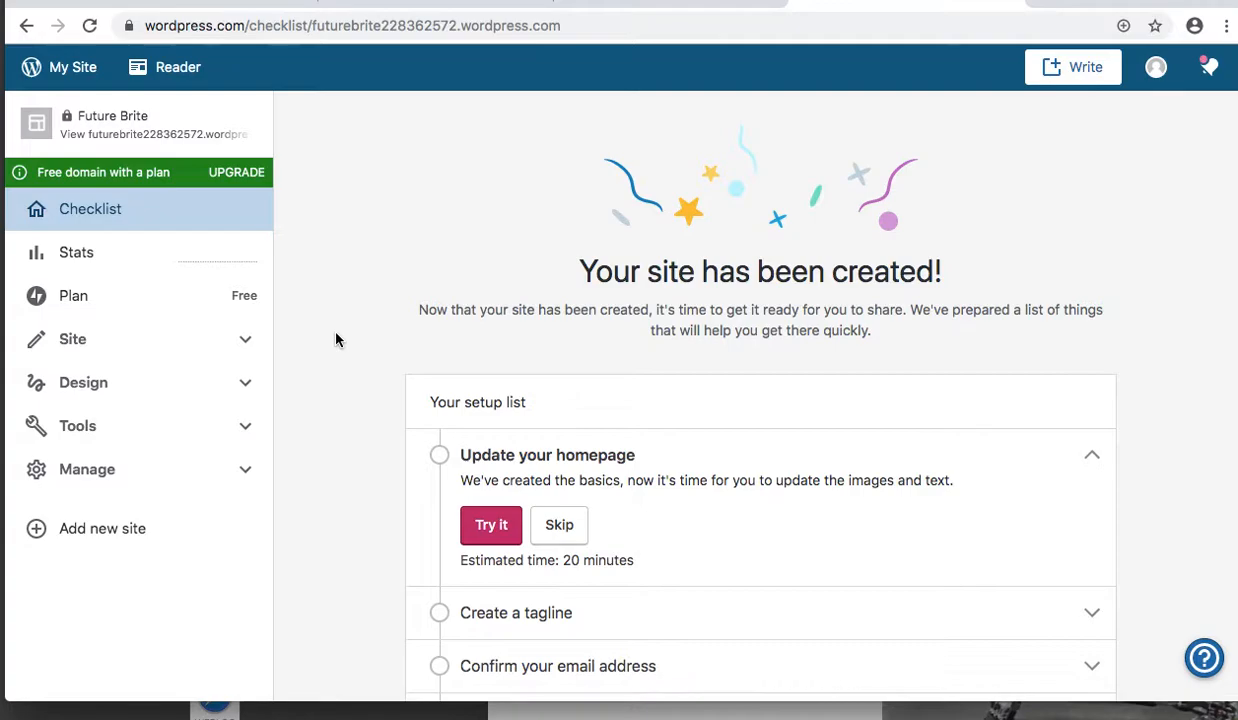
# View the new Future Brite site and look through its homepage content
pyautogui.click(165, 138)
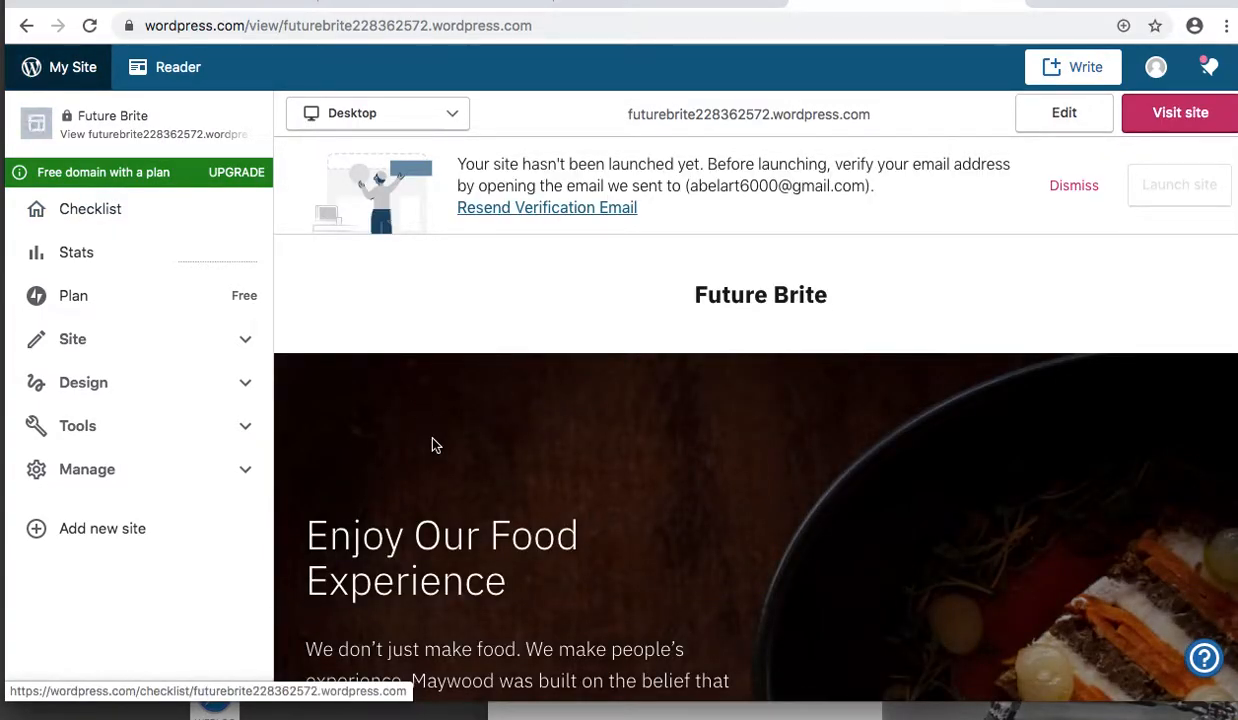
pyautogui.scroll(-5, 430, 440)
pyautogui.scroll(3, 430, 440)
pyautogui.scroll(3, 432, 440)
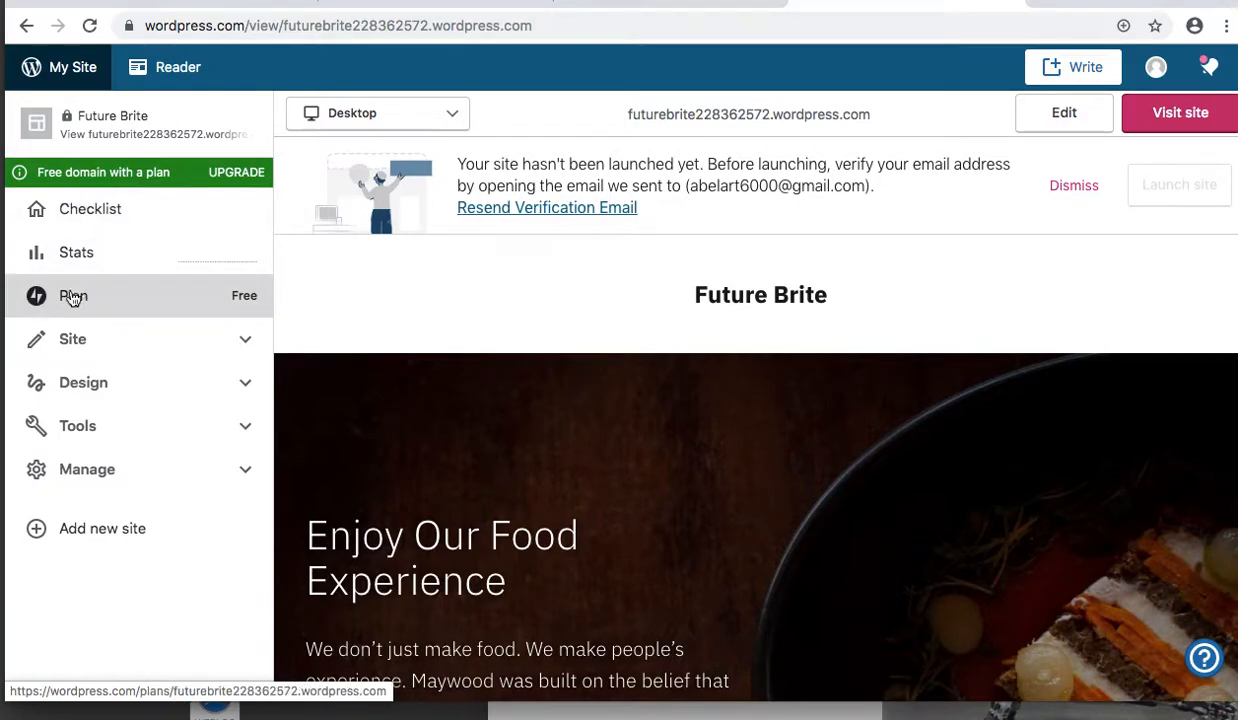
# Examine the site's published pages and compare them with its published posts
pyautogui.click(85, 343)
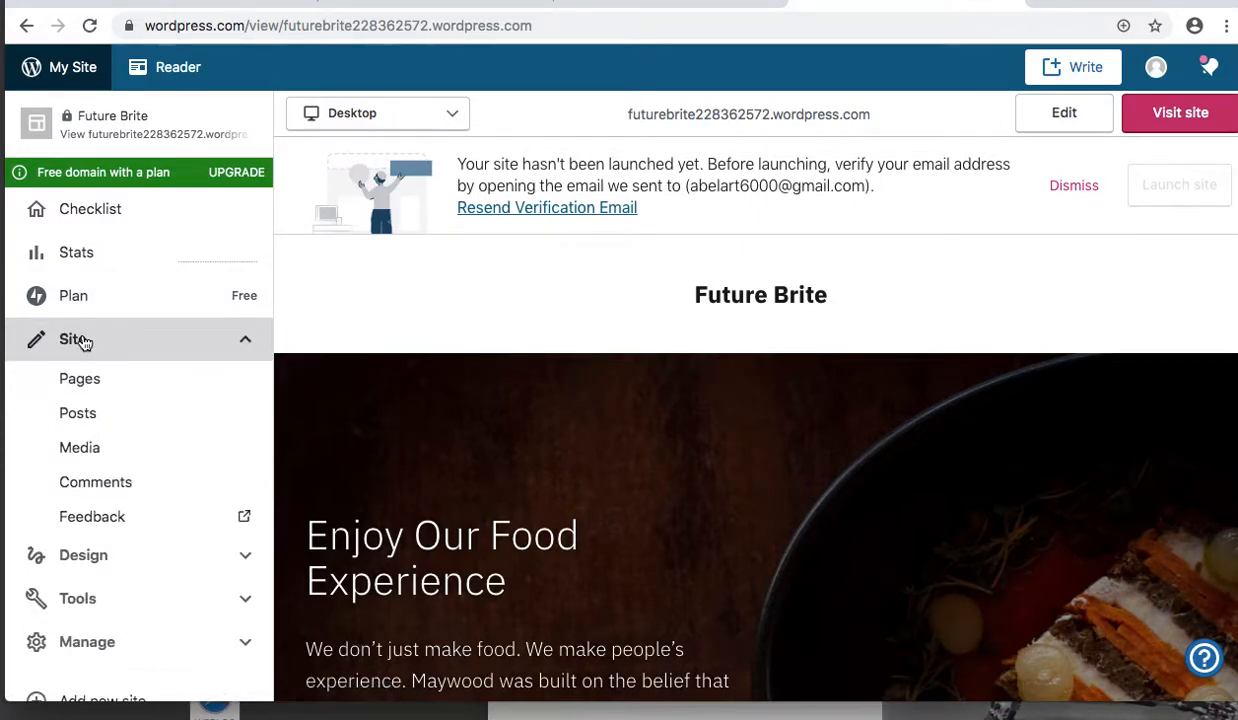
pyautogui.scroll(-1, 85, 343)
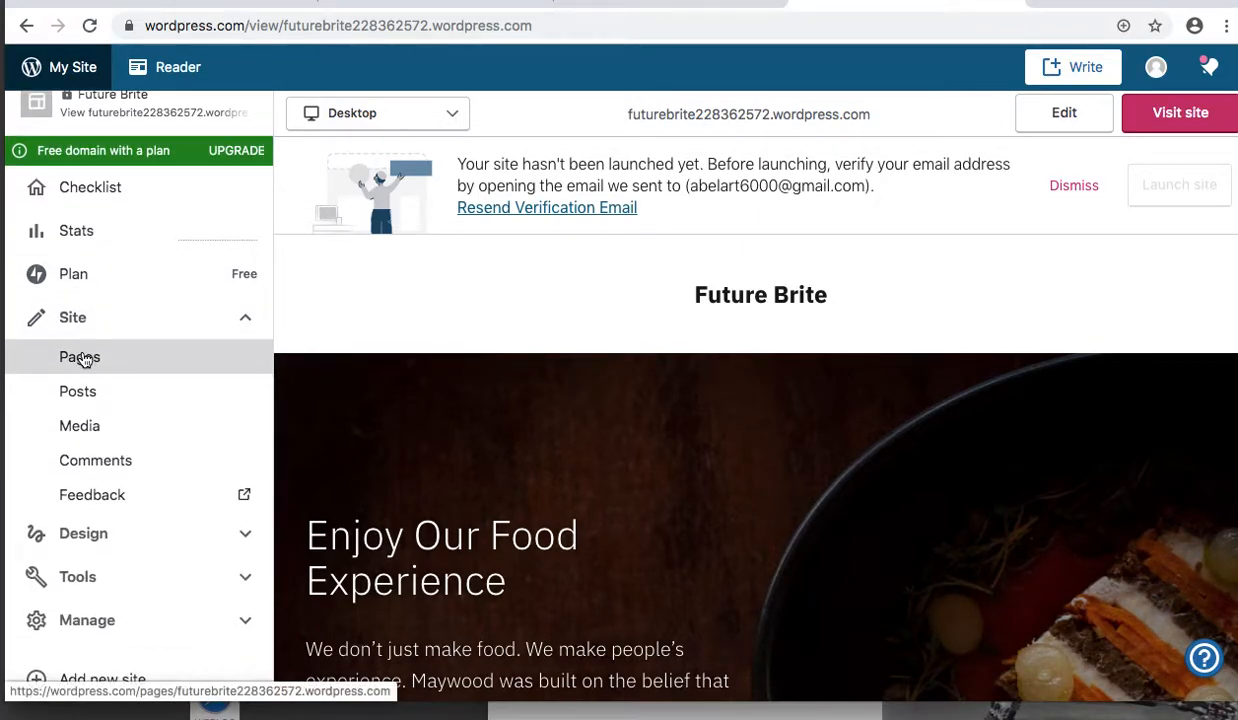
pyautogui.click(83, 359)
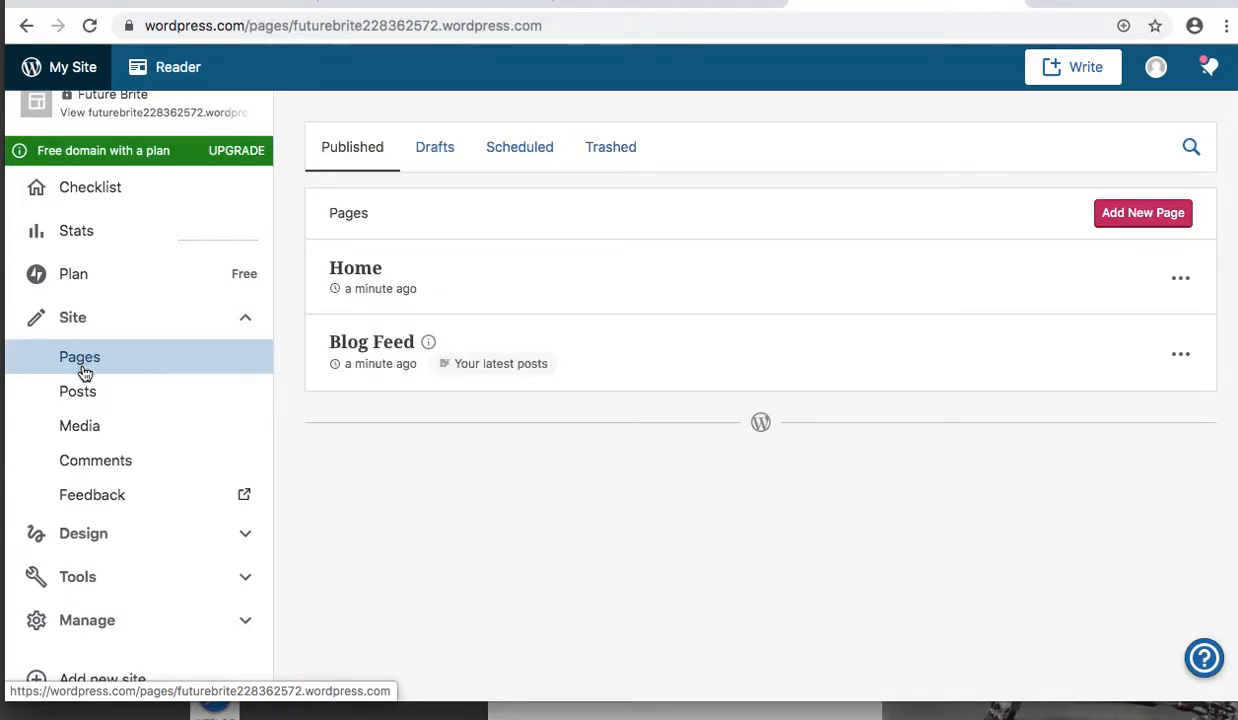
pyautogui.click(85, 394)
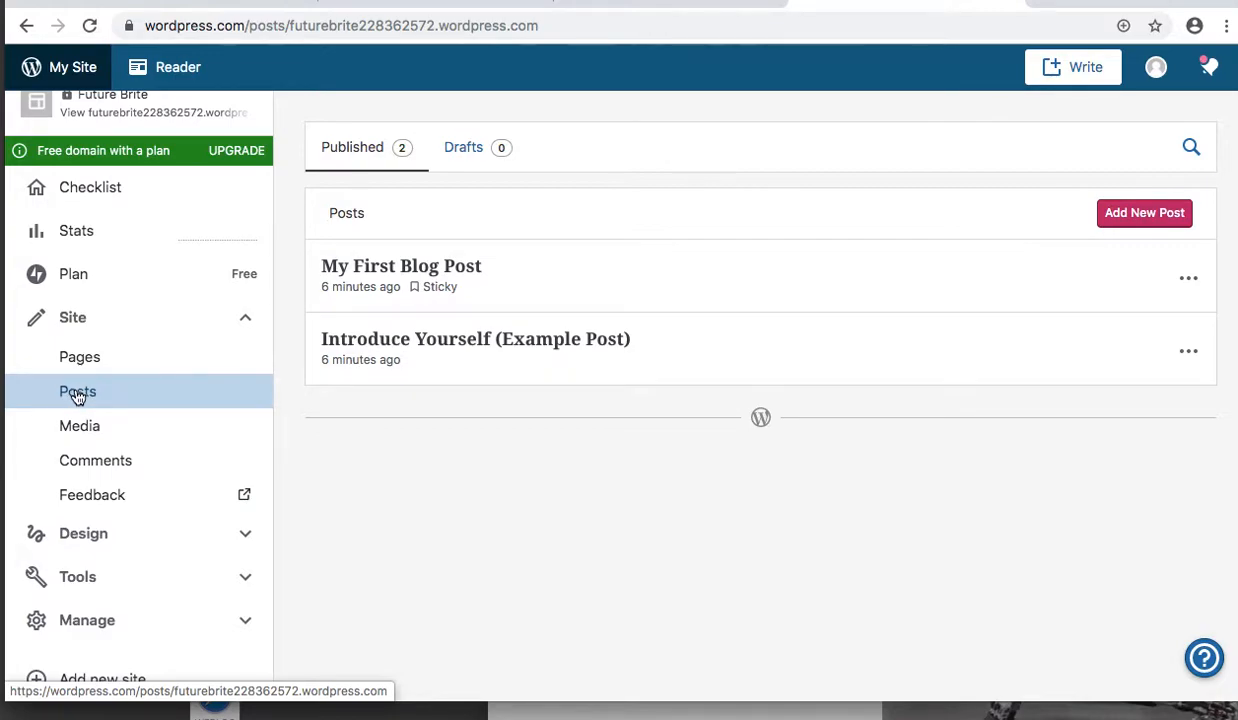
pyautogui.click(85, 367)
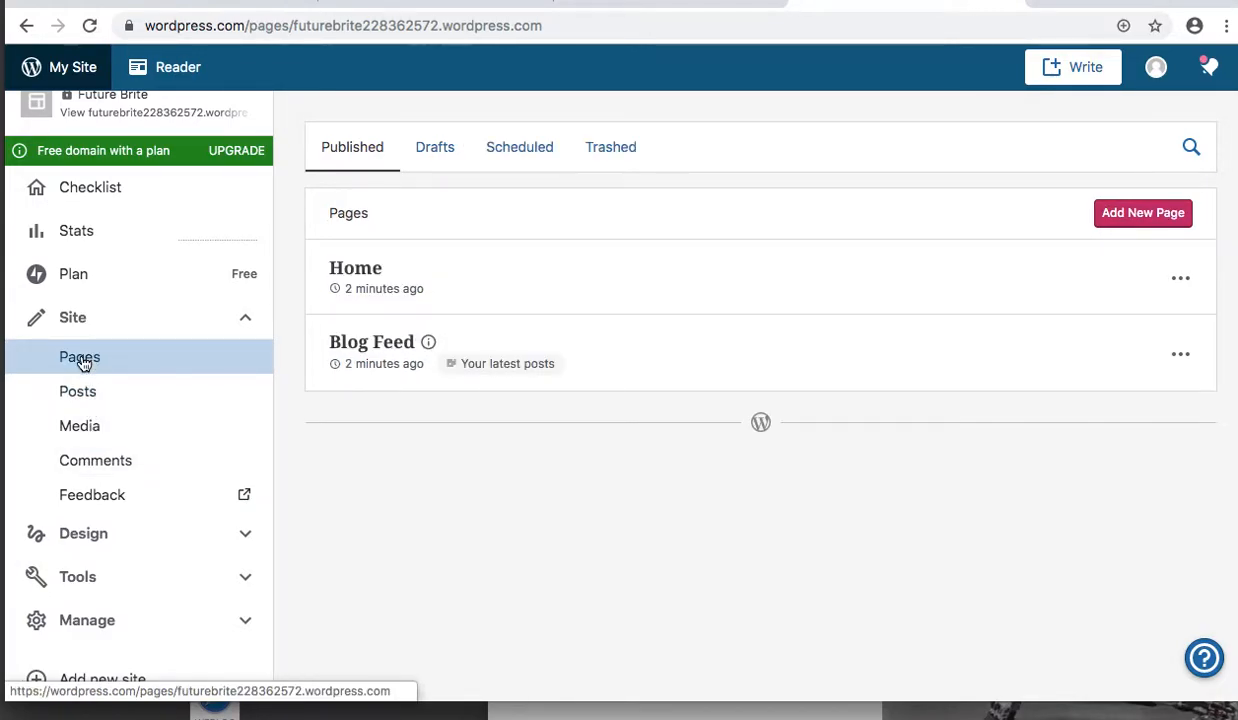
pyautogui.click(88, 396)
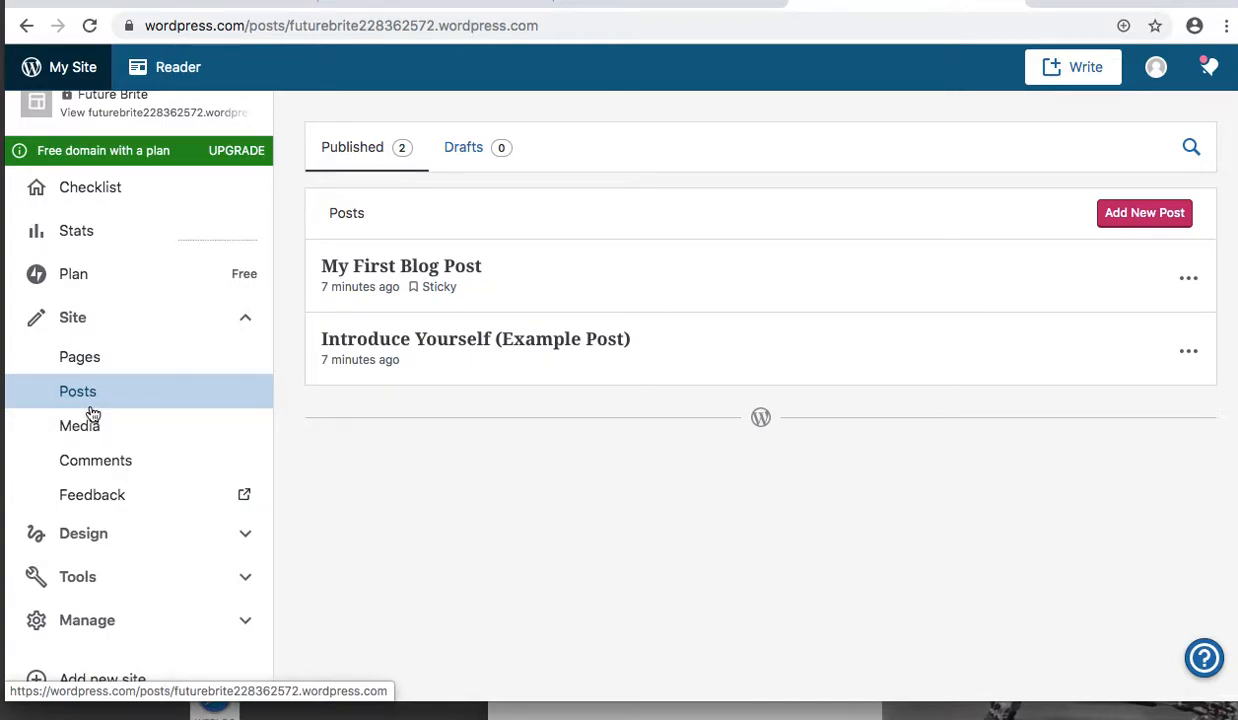
# Open the media library, quit its welcome tour and show only the images
pyautogui.click(93, 431)
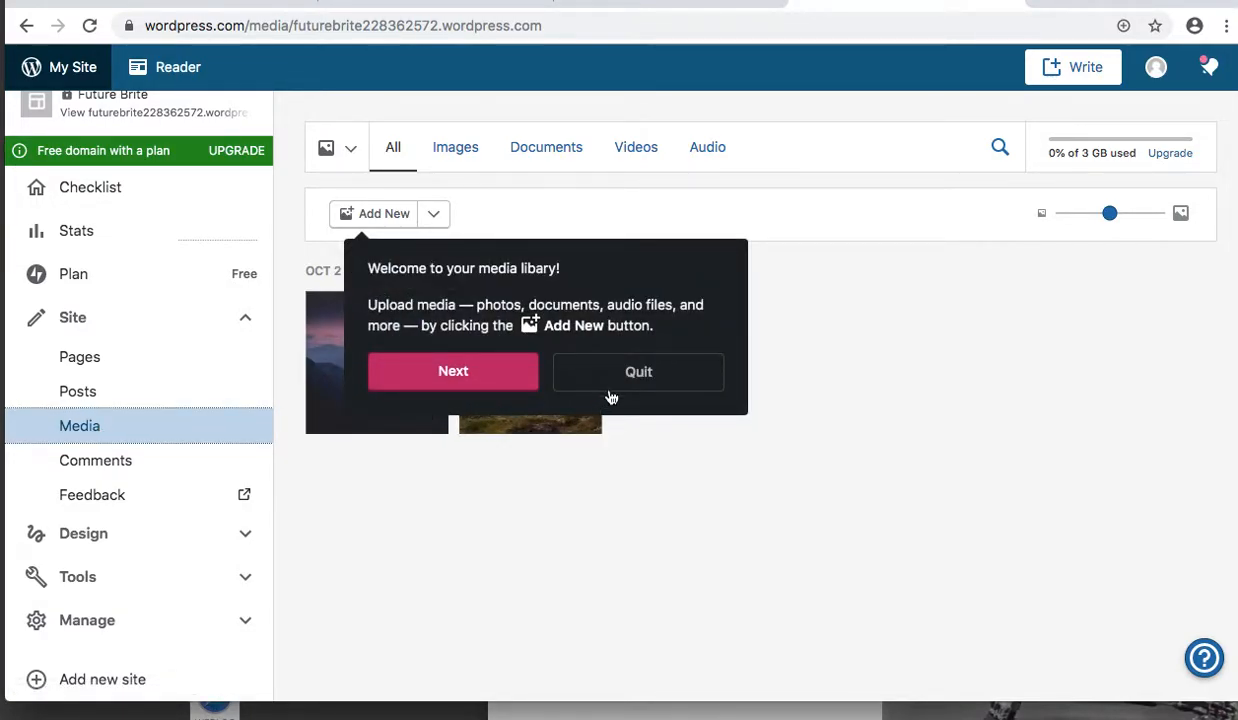
pyautogui.click(608, 385)
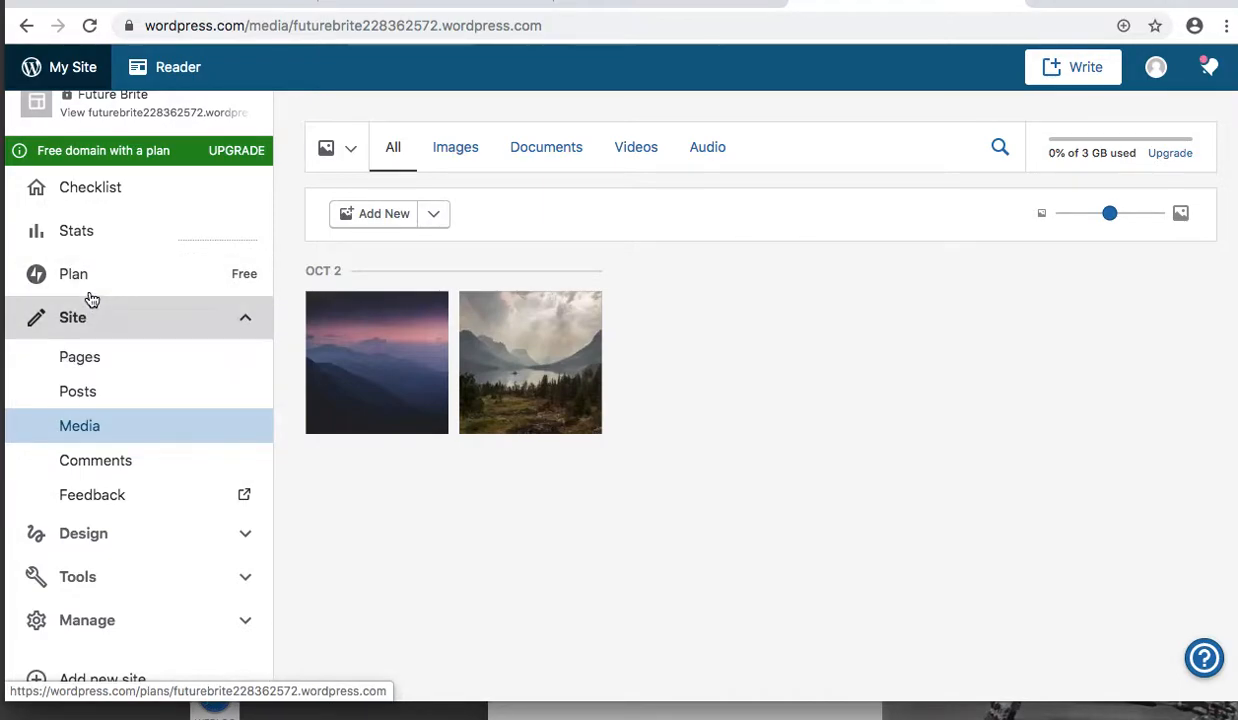
pyautogui.click(460, 161)
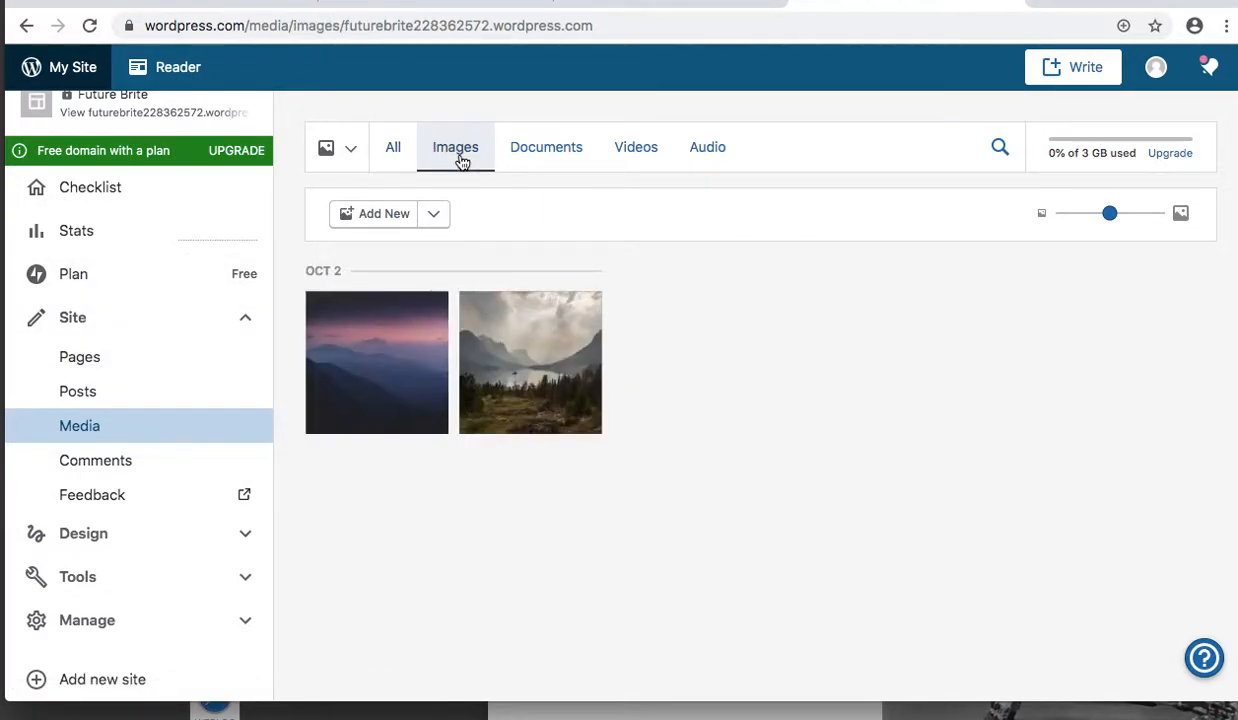
# Upload nine of the 2019-10 screen shot PNG files from the Desktop to the media library
pyautogui.click(397, 216)
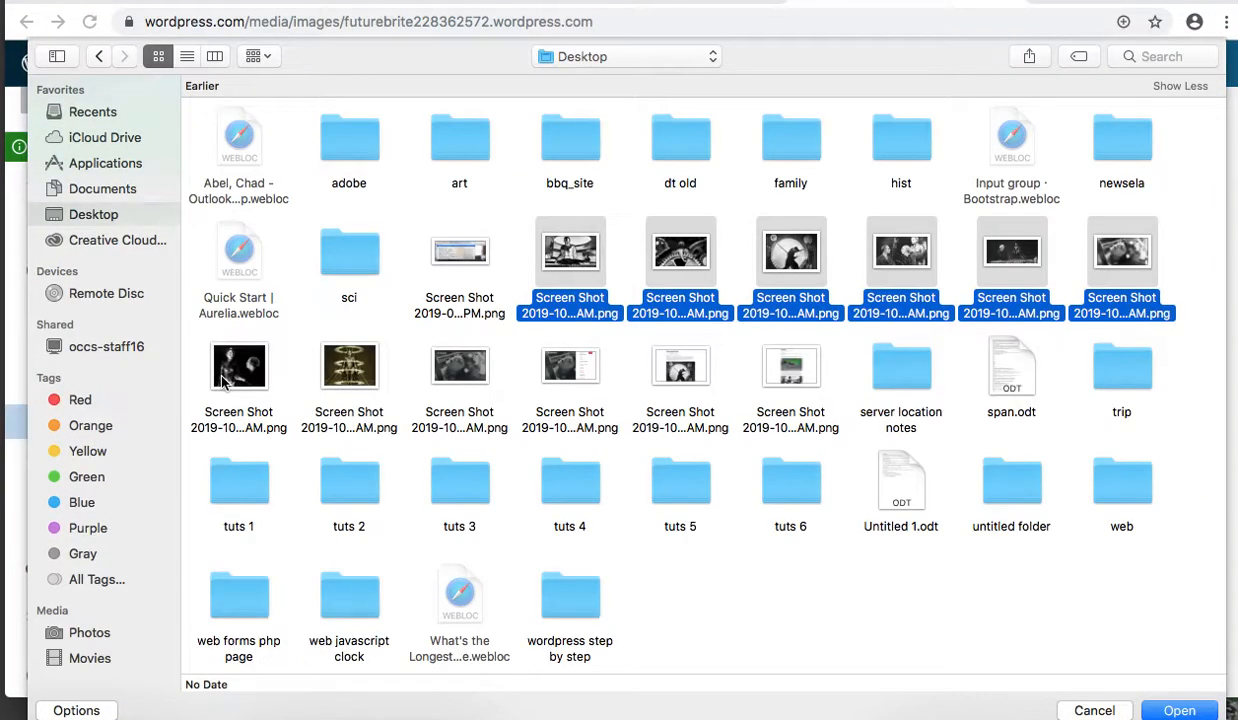
pyautogui.keyDown('super'); pyautogui.click(348, 362); pyautogui.keyUp('super')
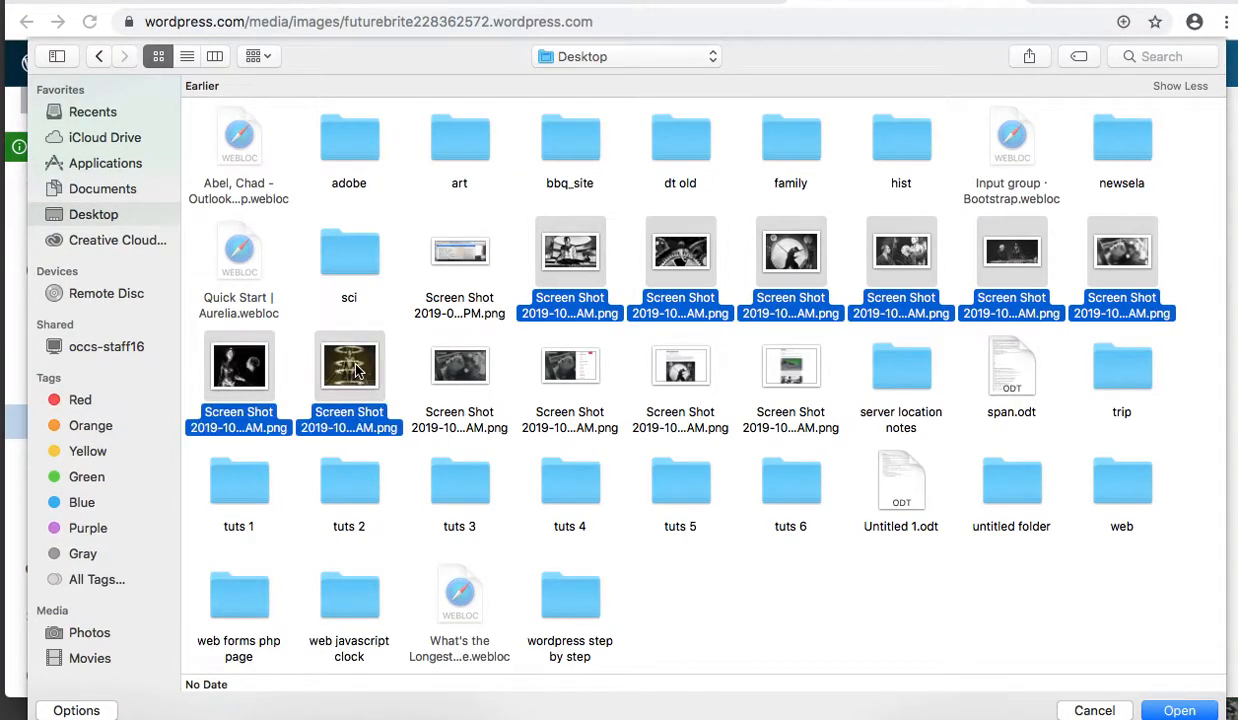
pyautogui.keyDown('super'); pyautogui.click(462, 382); pyautogui.keyUp('super')
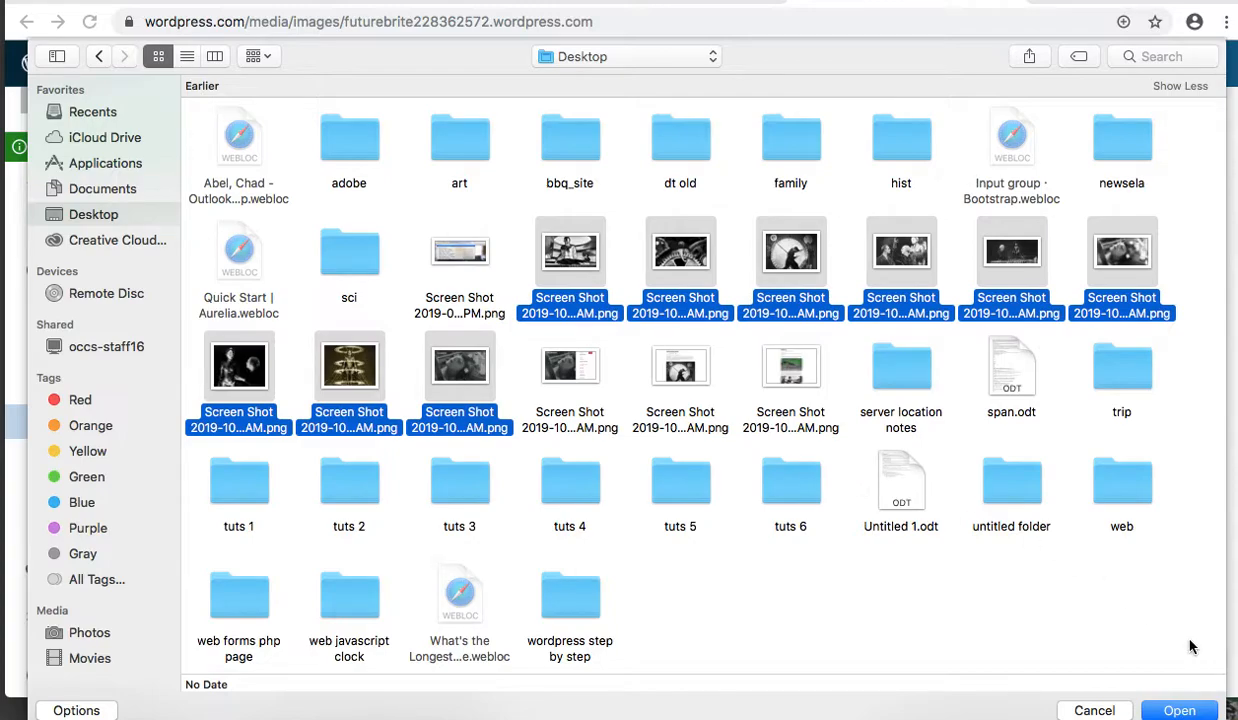
pyautogui.click(1180, 709)
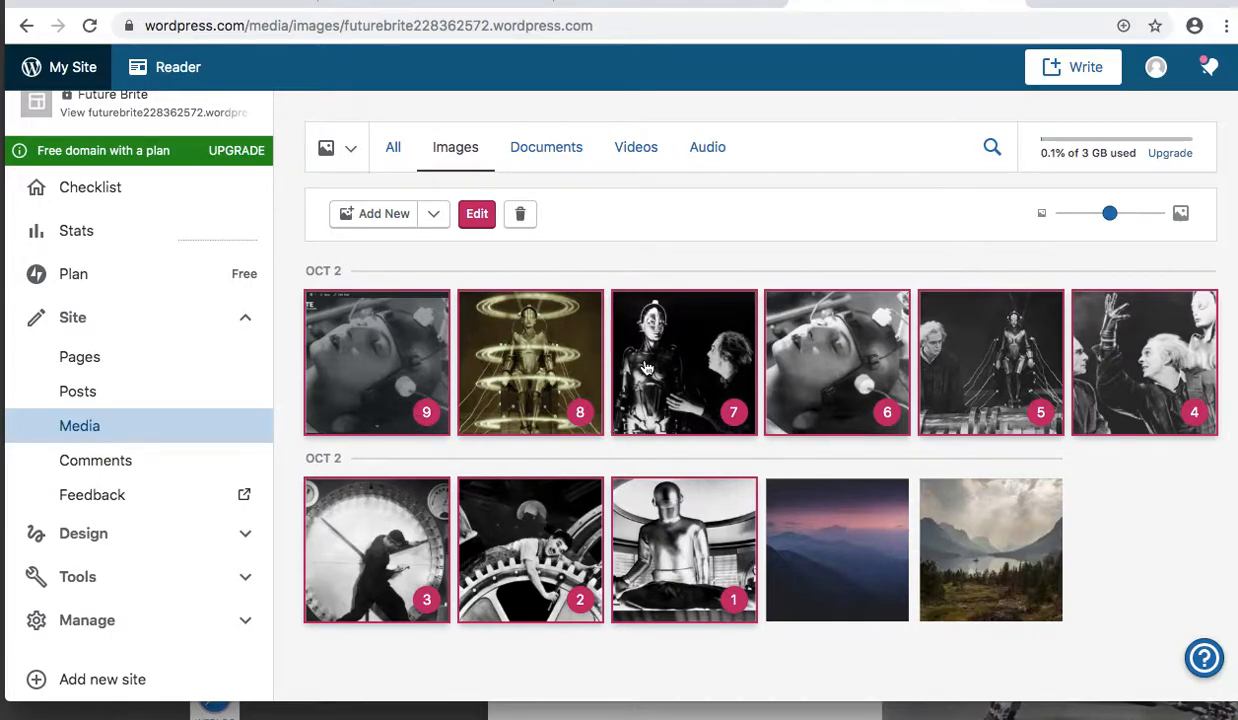
# Open the published Home page in the block editor and preview it
pyautogui.scroll(-1, 123, 512)
pyautogui.click(106, 535)
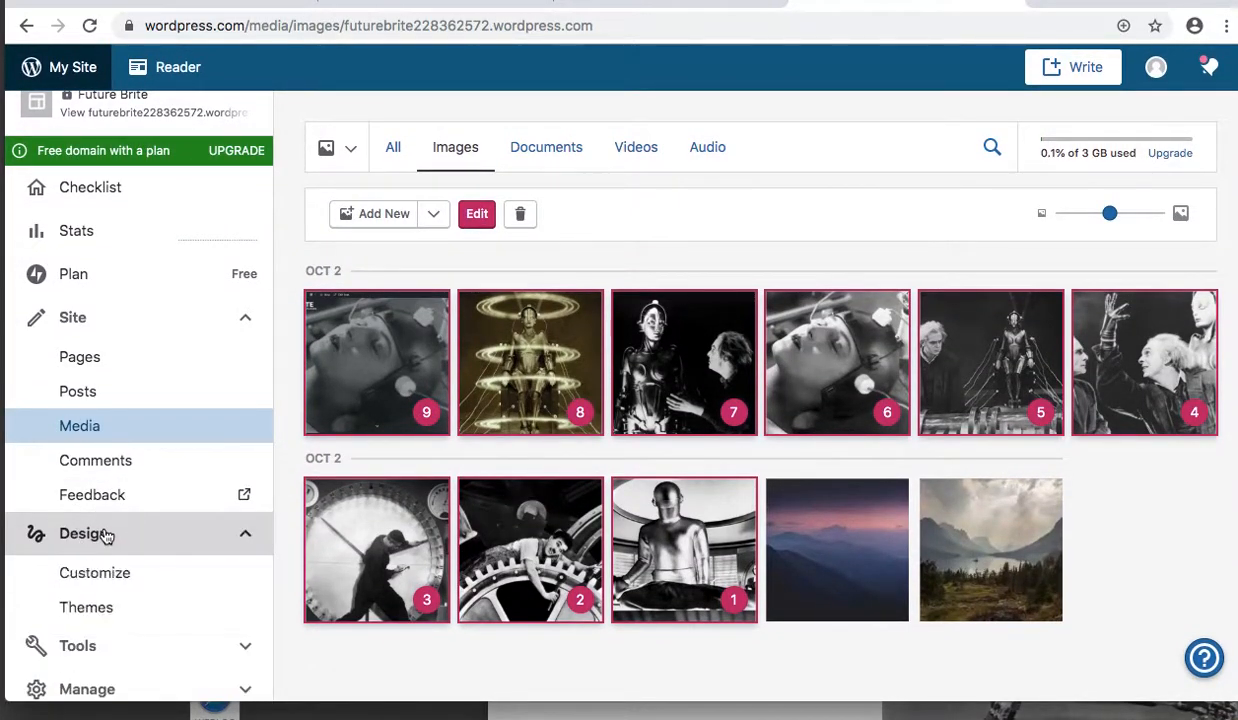
pyautogui.click(79, 362)
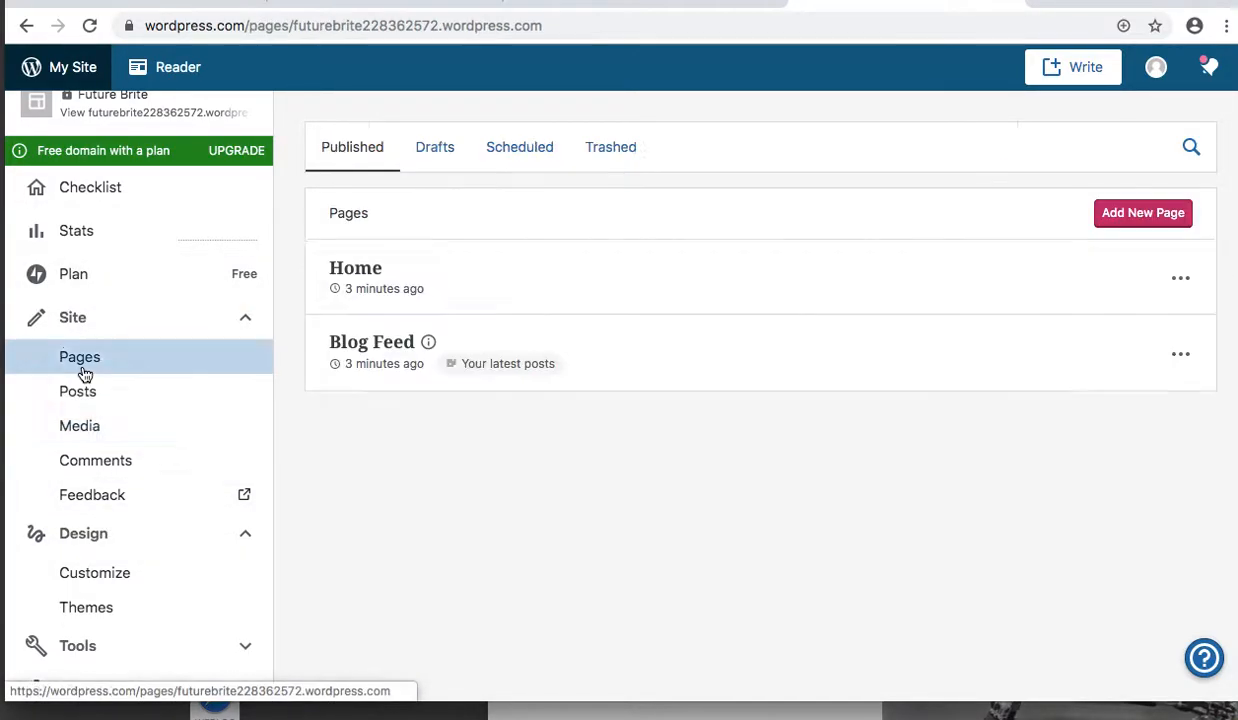
pyautogui.click(358, 270)
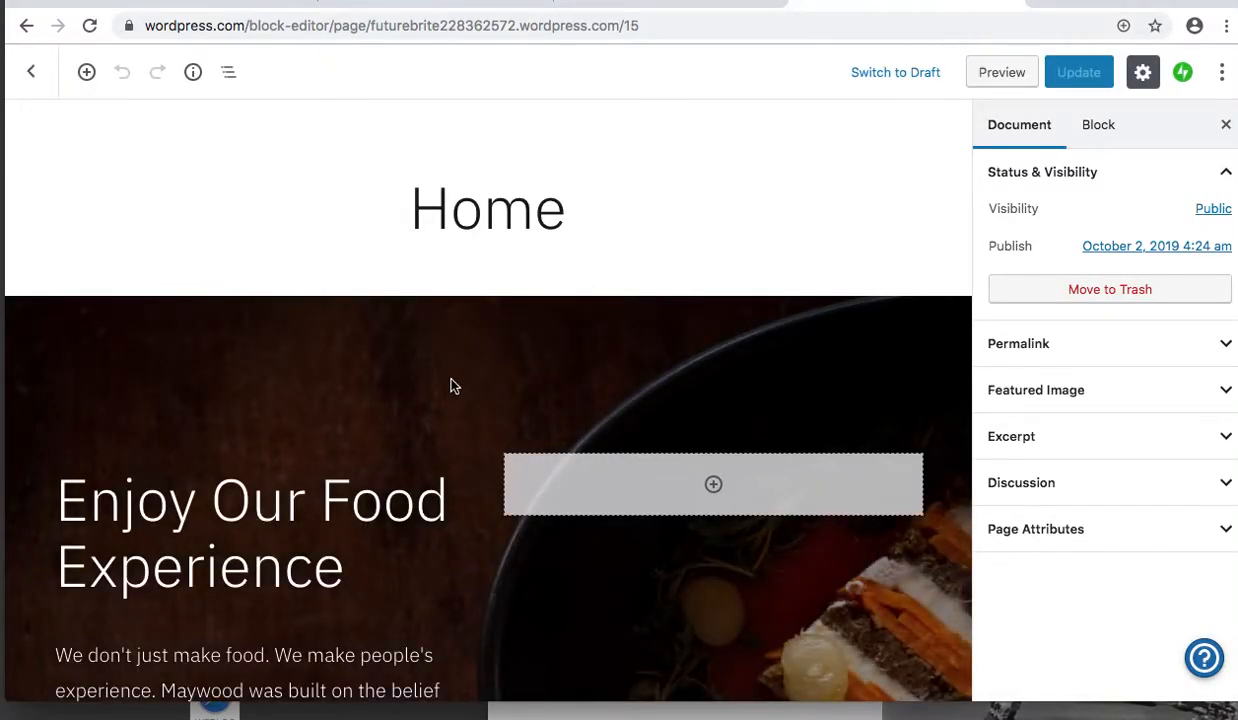
pyautogui.click(999, 80)
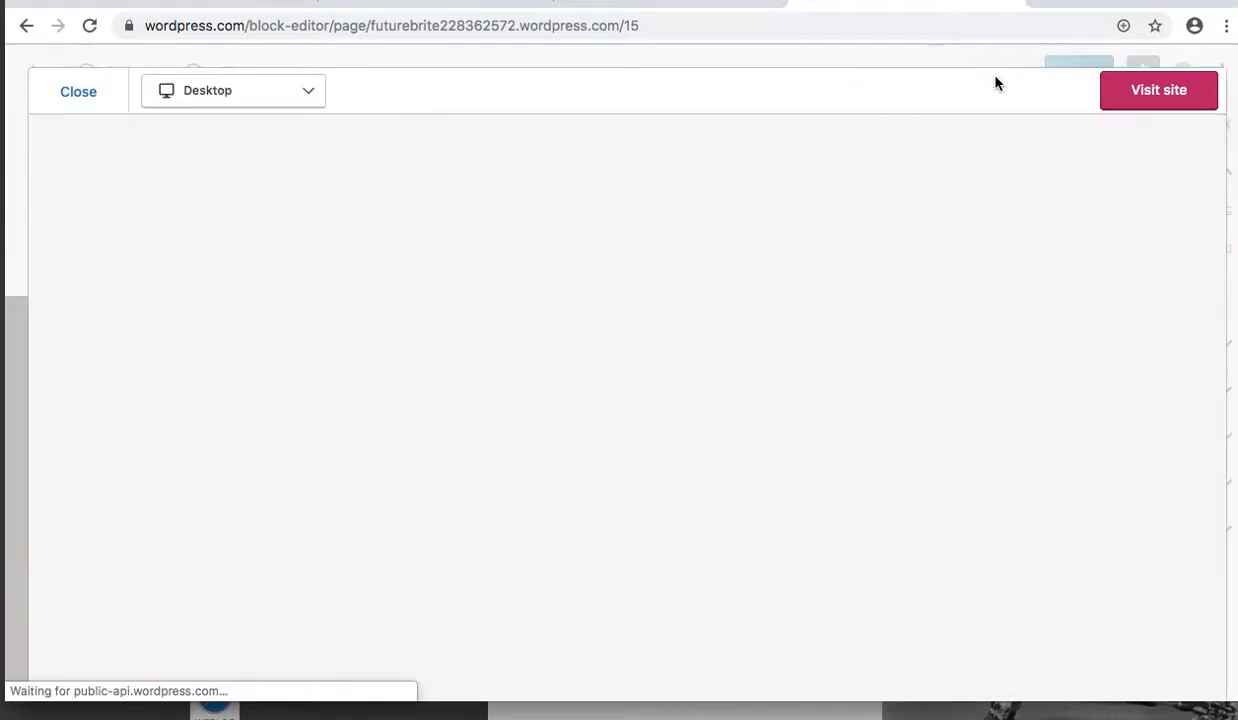
# Examine the desktop preview of the Home page, close it and return to the site's list of pages
pyautogui.scroll(-5, 796, 262)
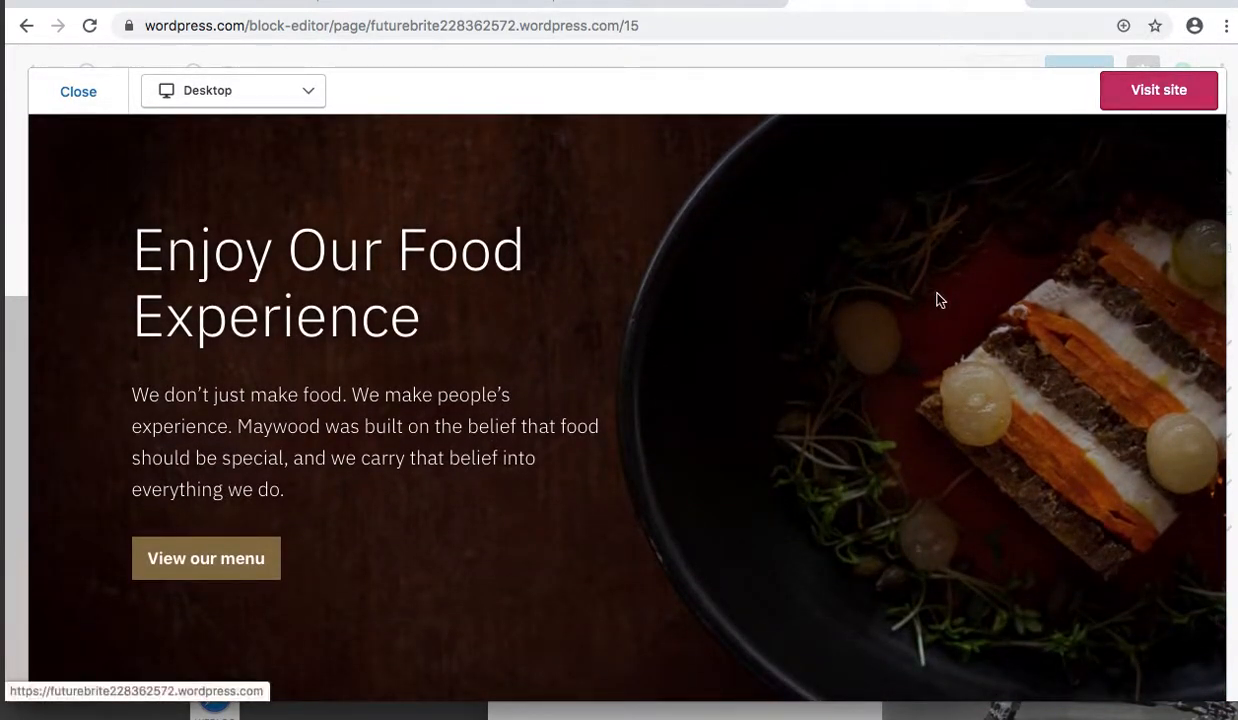
pyautogui.scroll(-5, 931, 309)
pyautogui.scroll(6, 931, 309)
pyautogui.scroll(-10, 931, 309)
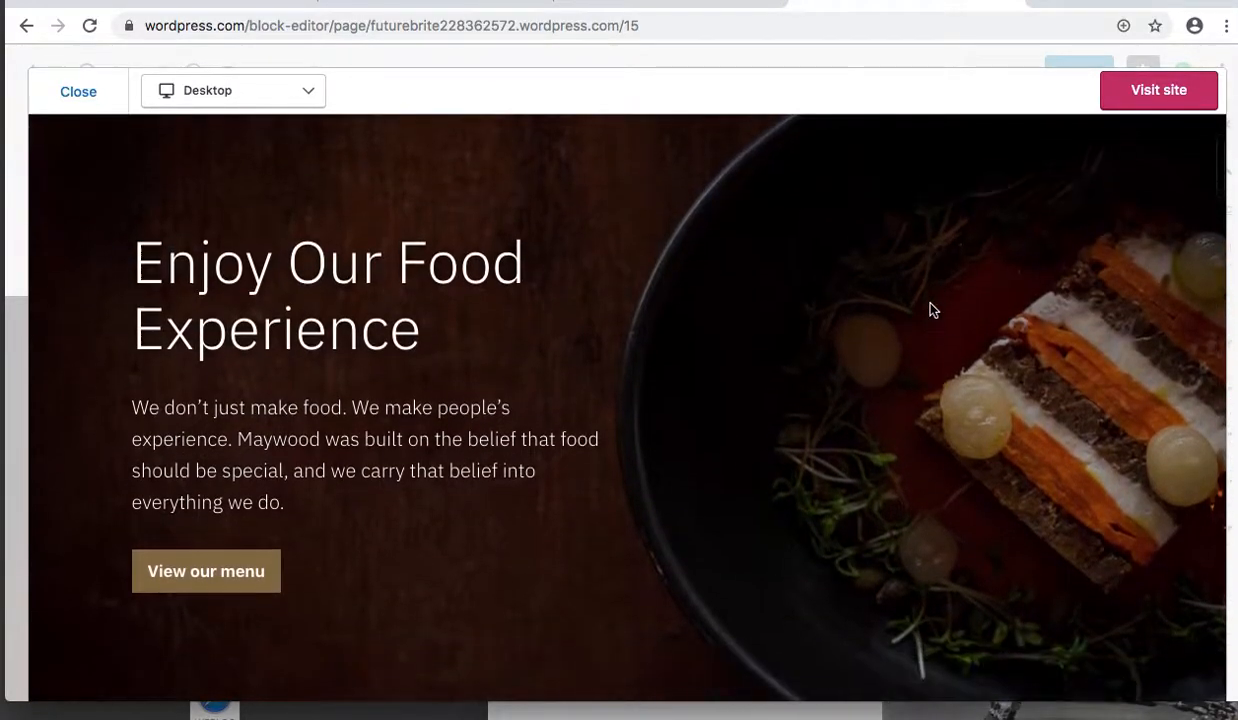
pyautogui.scroll(-20, 931, 310)
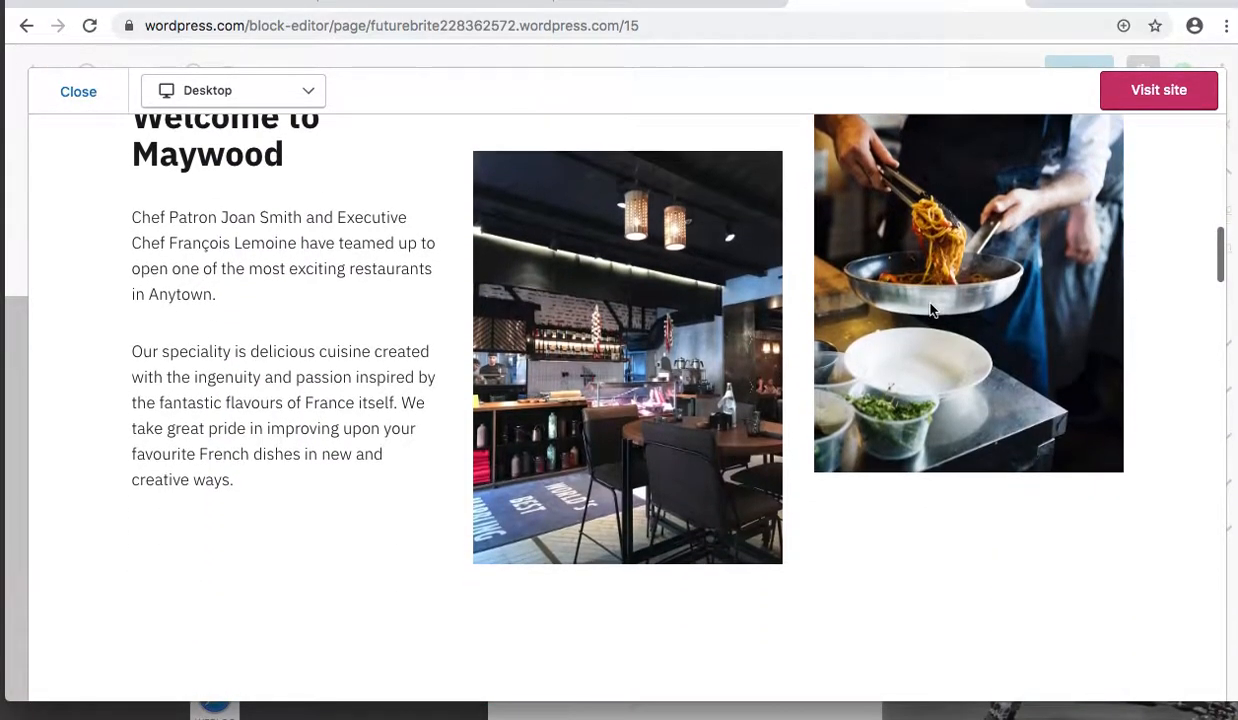
pyautogui.scroll(-6, 930, 309)
pyautogui.scroll(20, 930, 309)
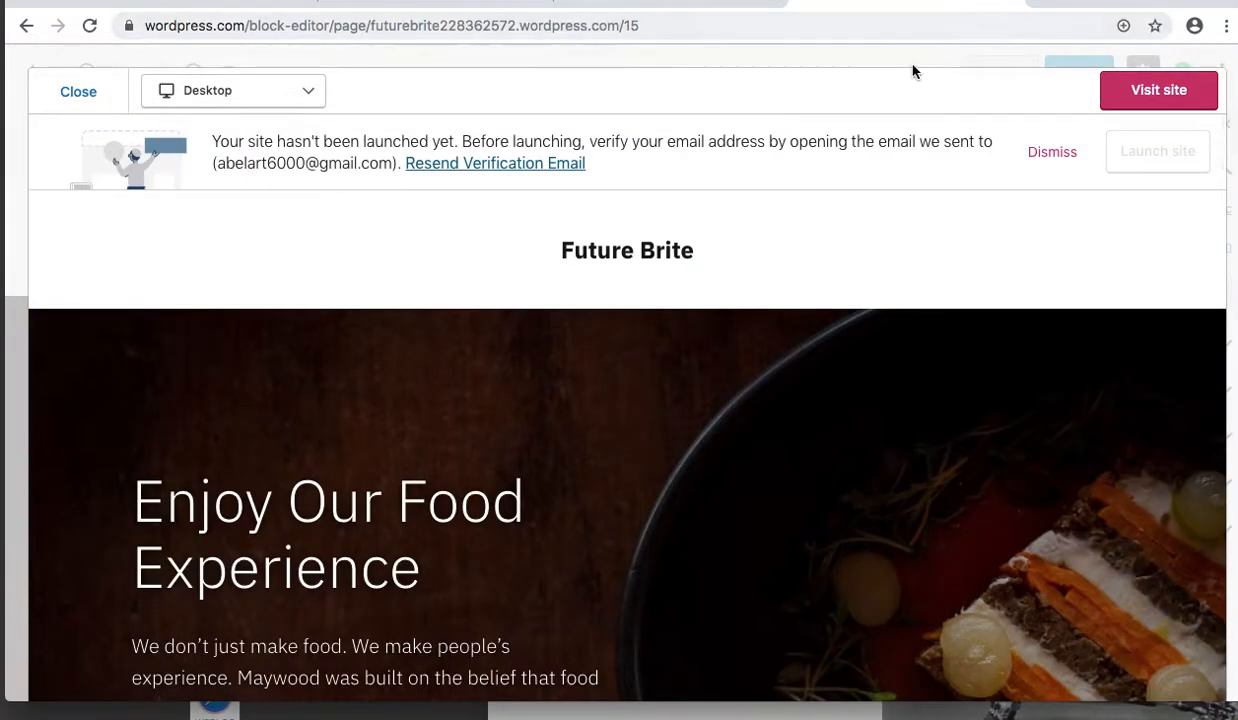
pyautogui.click(79, 89)
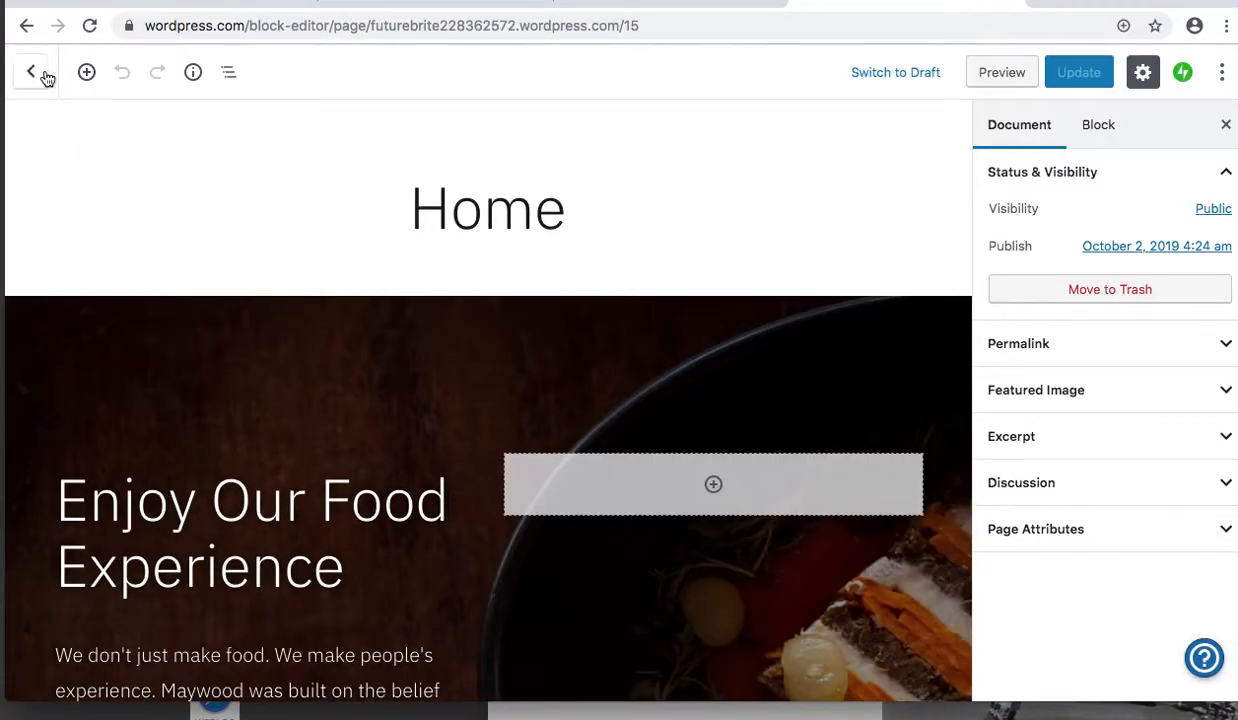
pyautogui.click(40, 68)
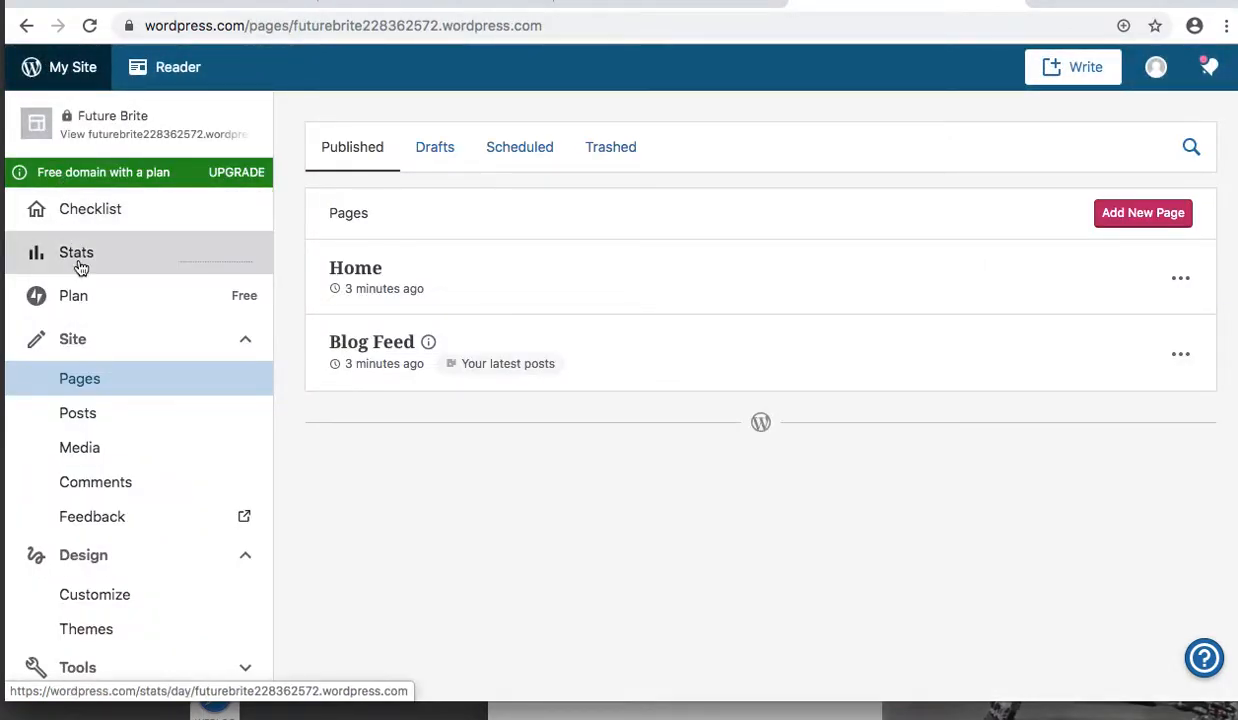
# Open the site's theme gallery and look through the available WordPress.com themes and search filters
pyautogui.scroll(-1, 91, 478)
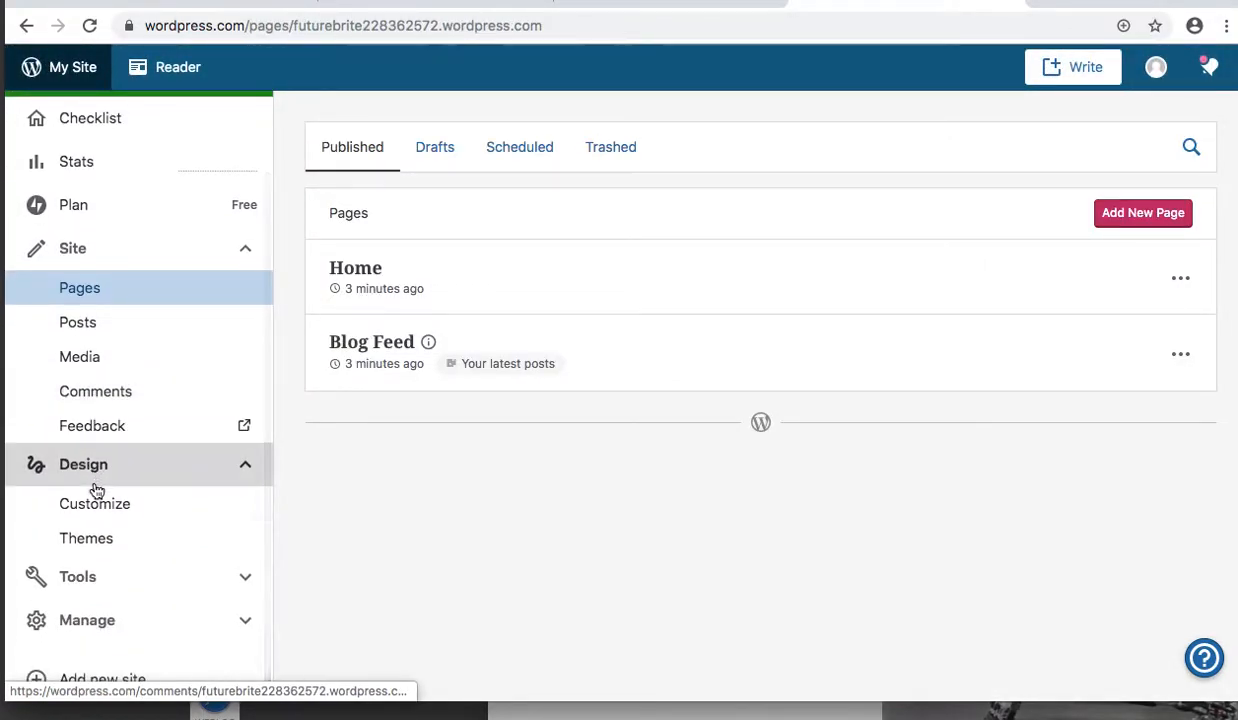
pyautogui.click(92, 469)
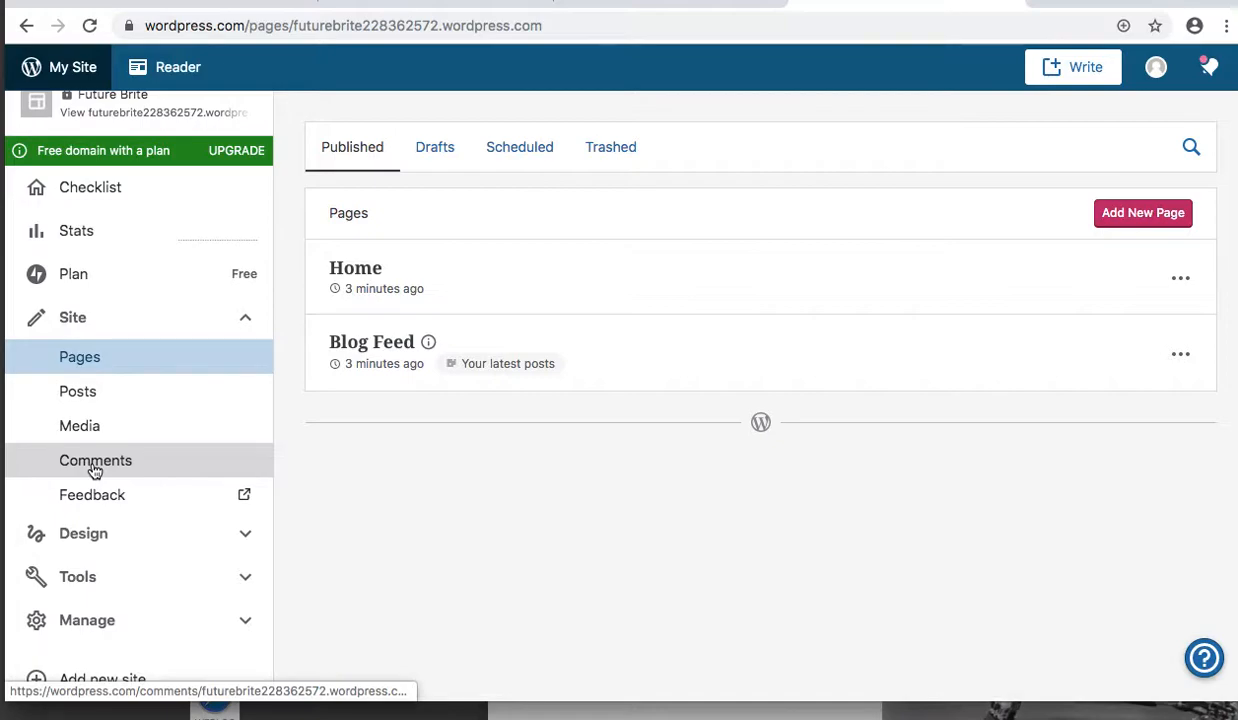
pyautogui.click(84, 536)
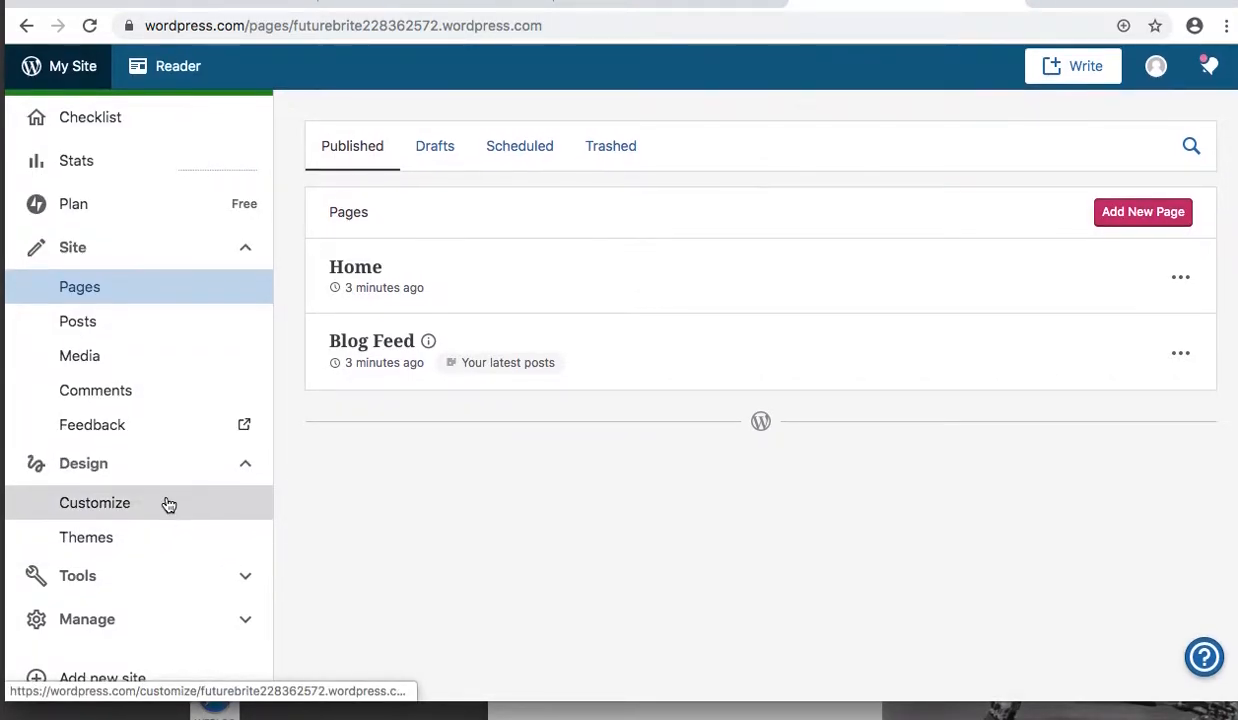
pyautogui.click(120, 548)
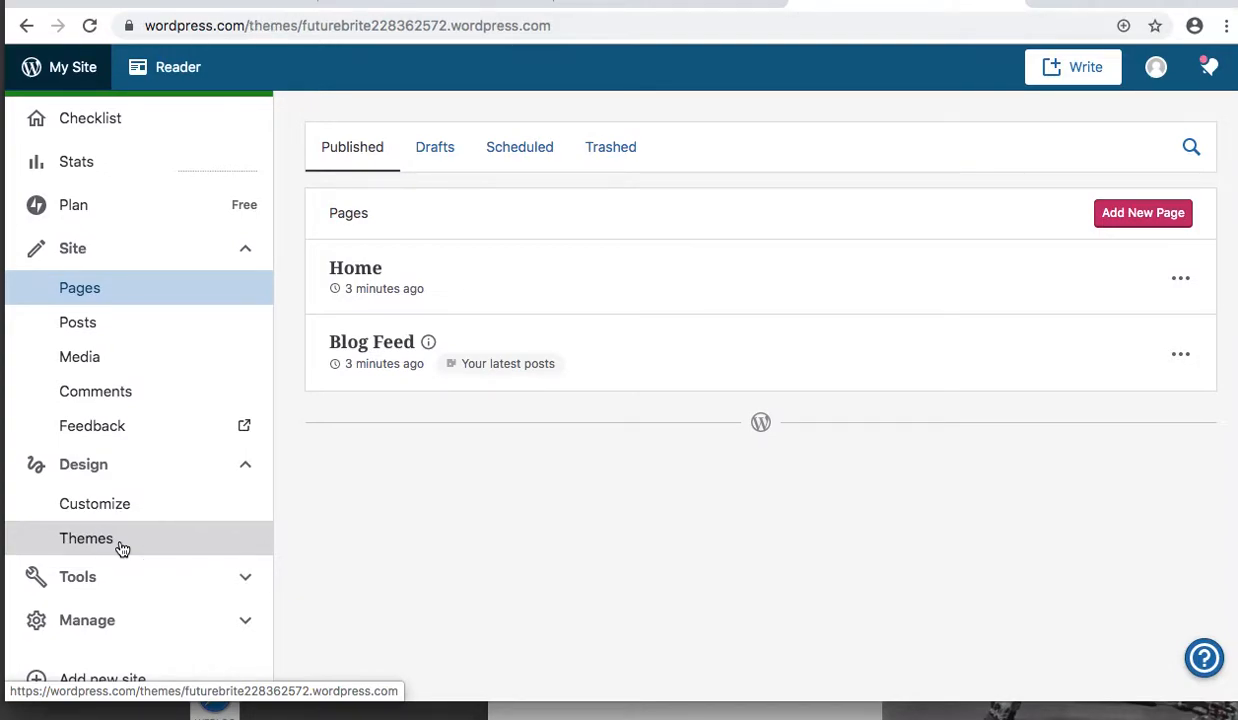
pyautogui.scroll(-3, 328, 506)
pyautogui.scroll(-5, 331, 506)
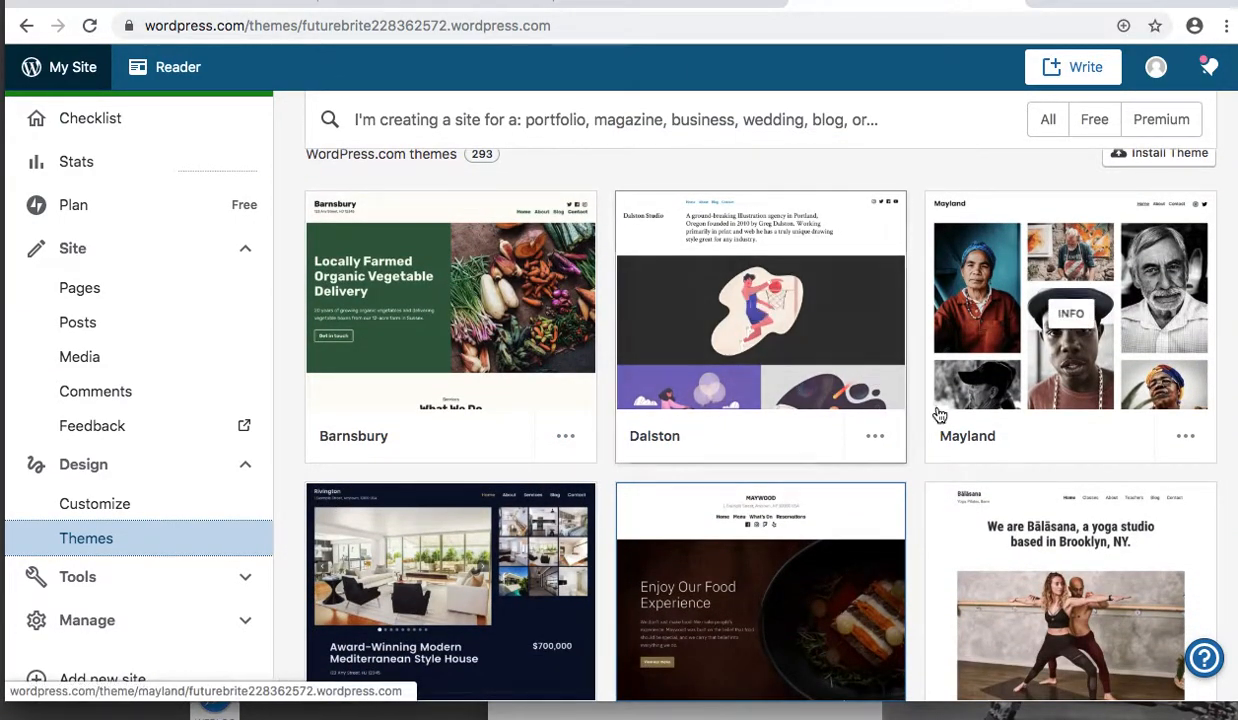
pyautogui.scroll(-3, 923, 511)
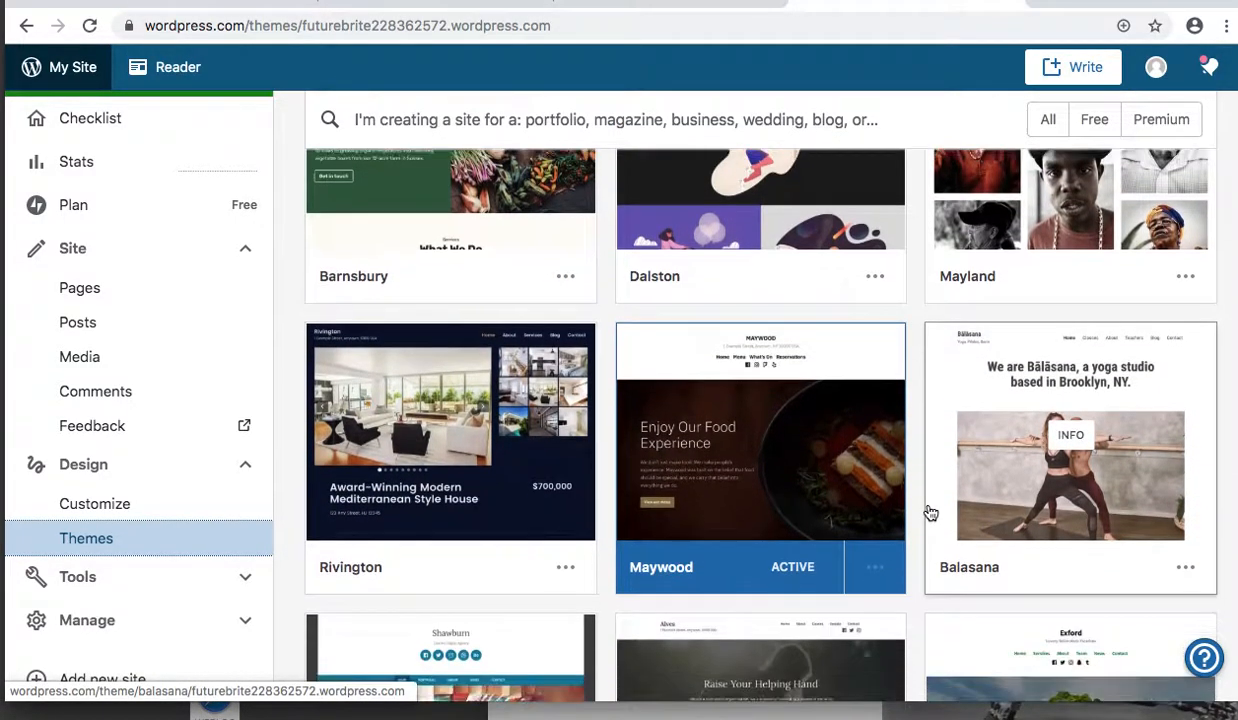
pyautogui.scroll(-2, 899, 537)
pyautogui.scroll(8, 898, 533)
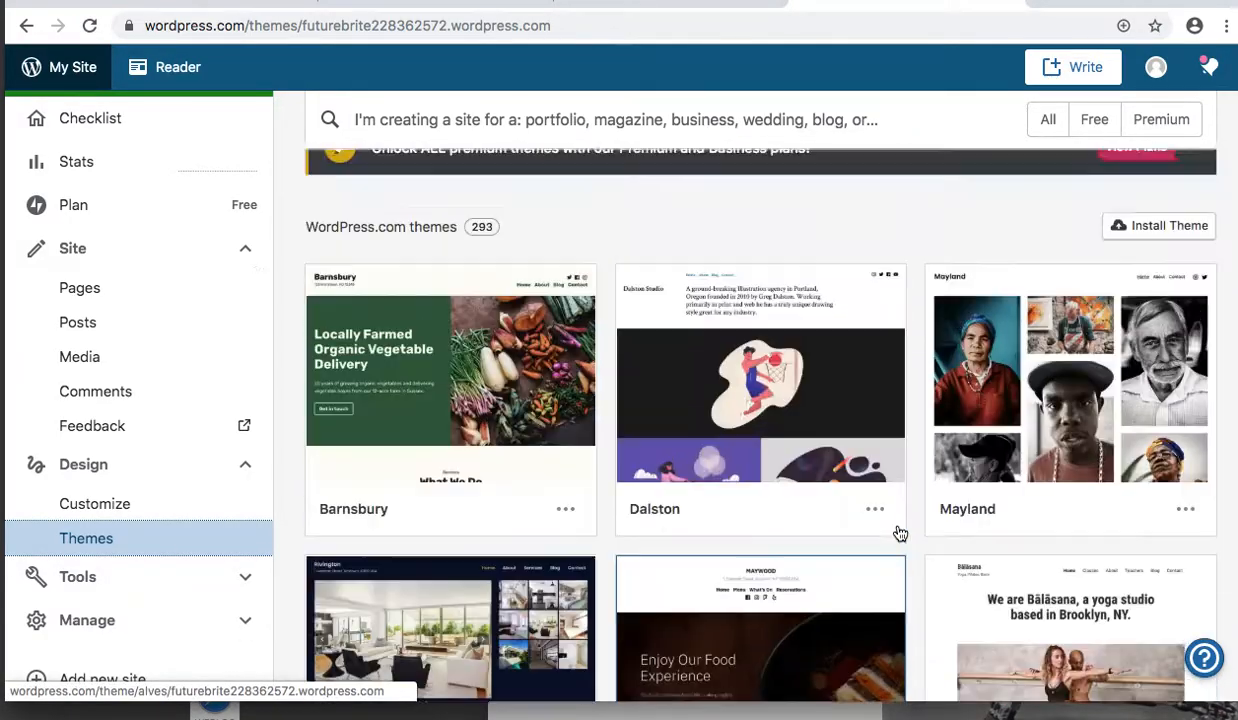
pyautogui.scroll(3, 960, 440)
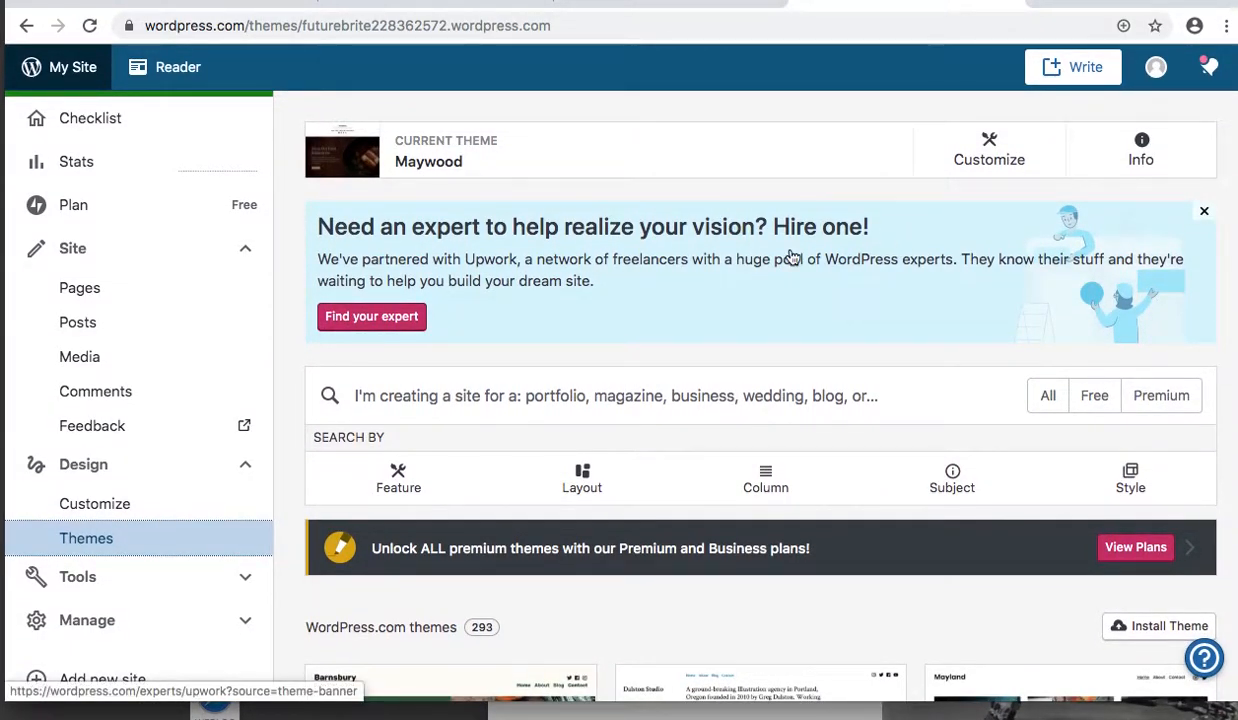
pyautogui.scroll(-4, 913, 333)
pyautogui.scroll(3, 912, 325)
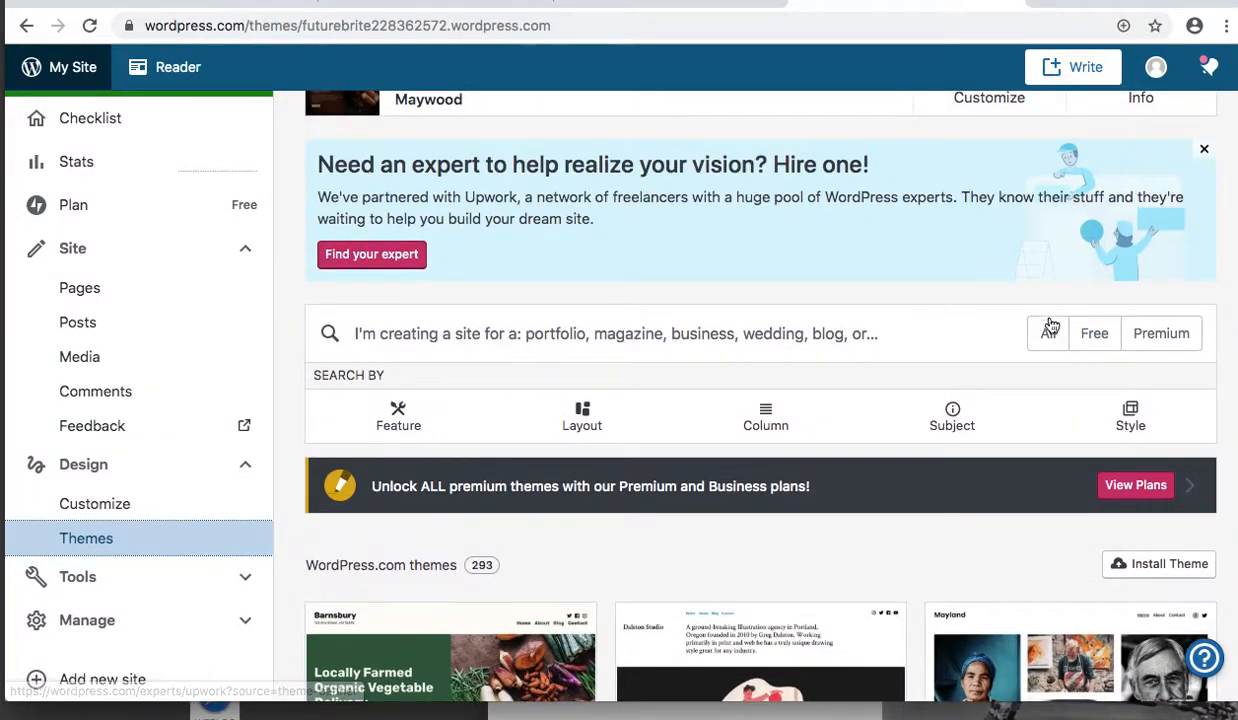
pyautogui.scroll(1, 1046, 344)
# Limit the theme gallery to free themes and browse the designs for one that suits the blog
pyautogui.click(1092, 396)
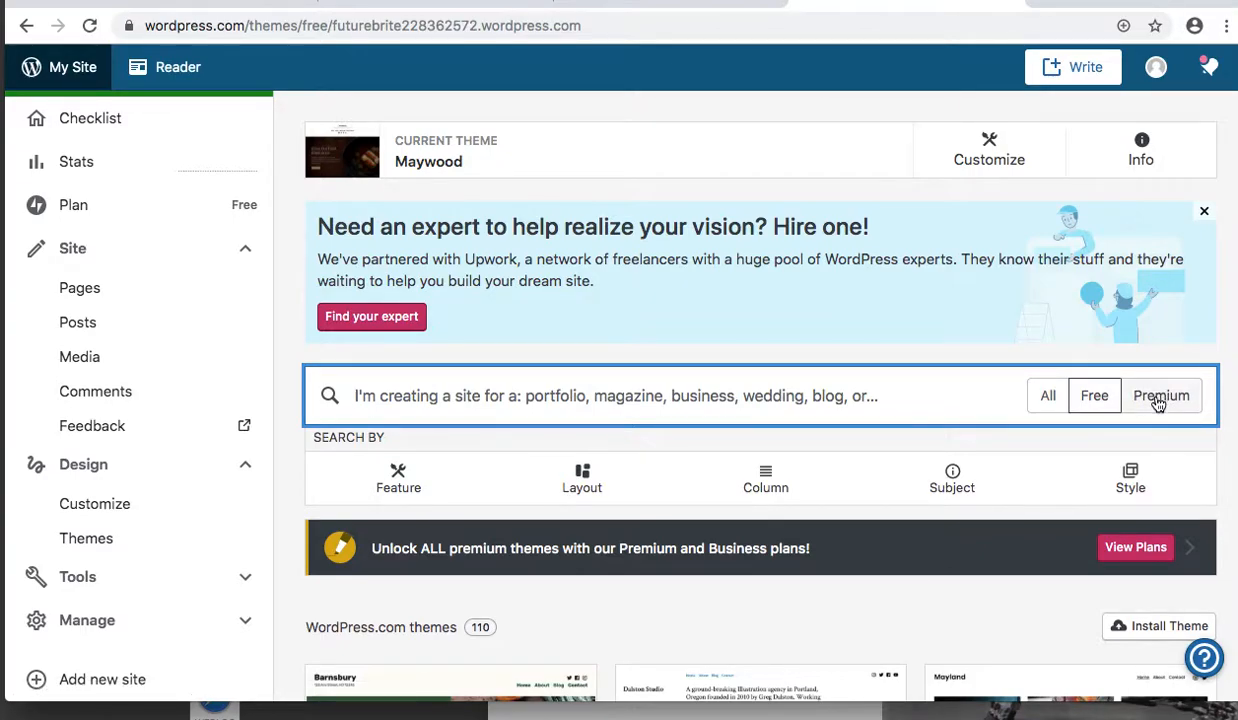
pyautogui.scroll(-3, 823, 508)
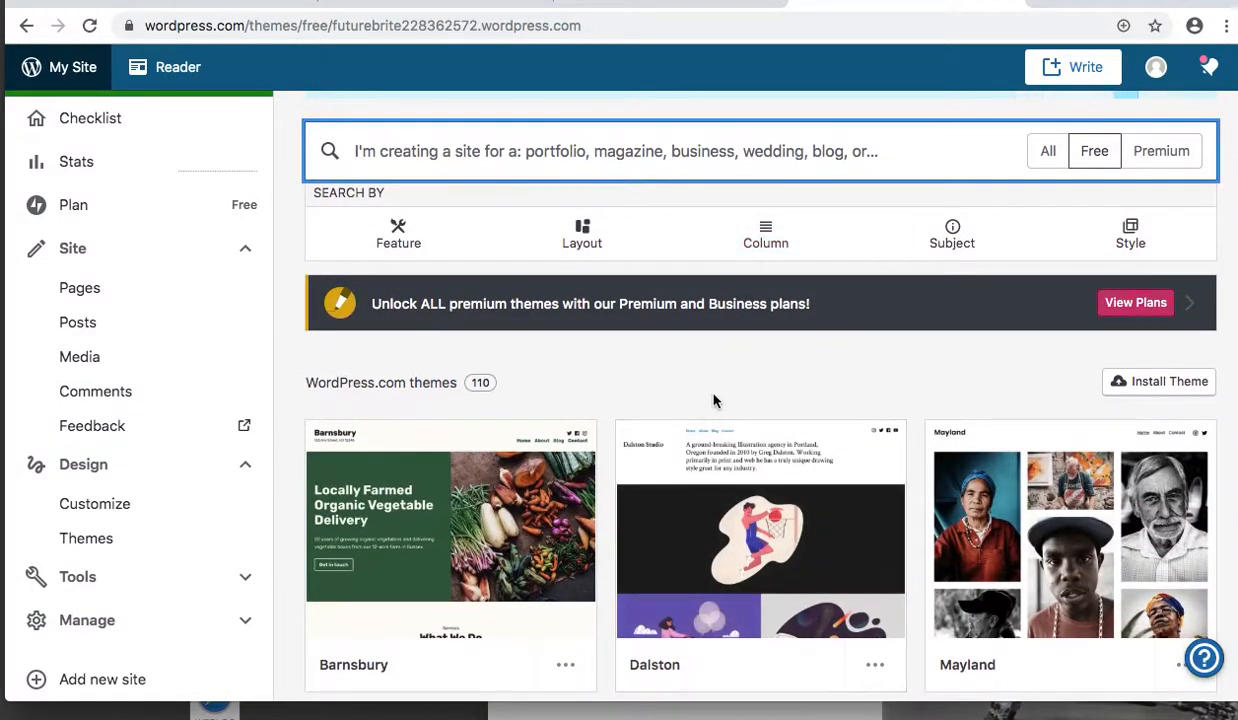
pyautogui.scroll(-1, 614, 440)
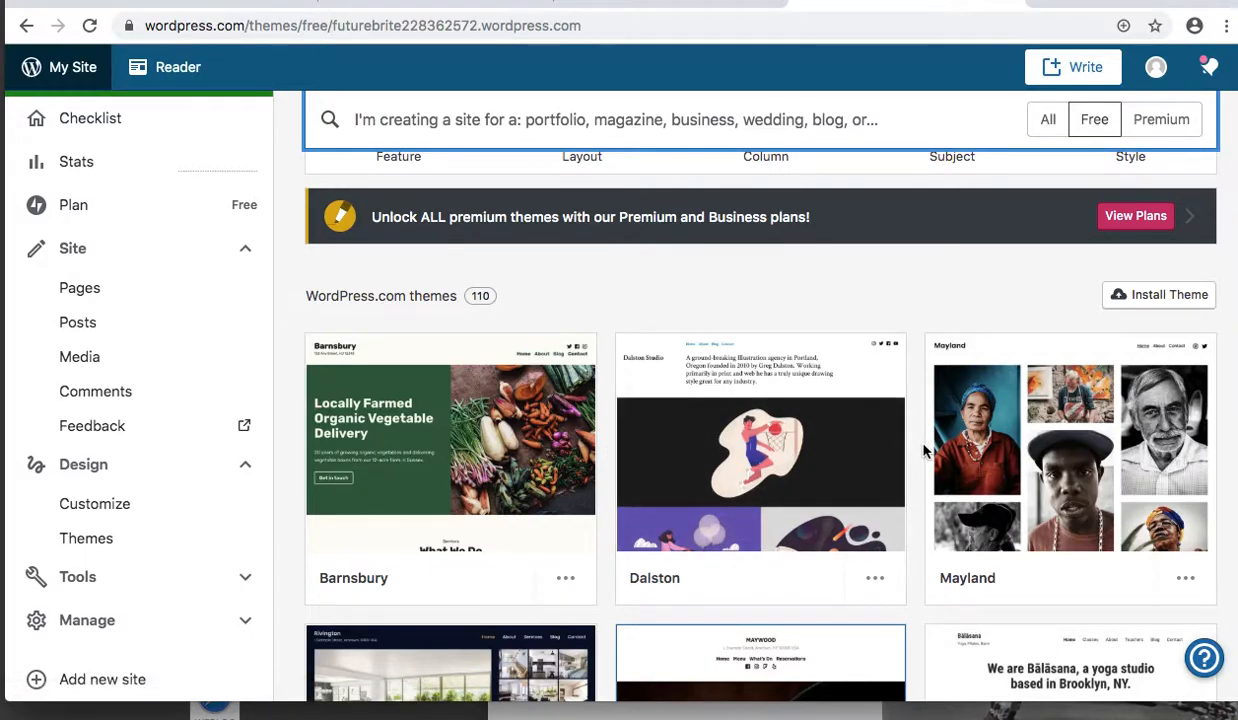
pyautogui.scroll(-5, 912, 462)
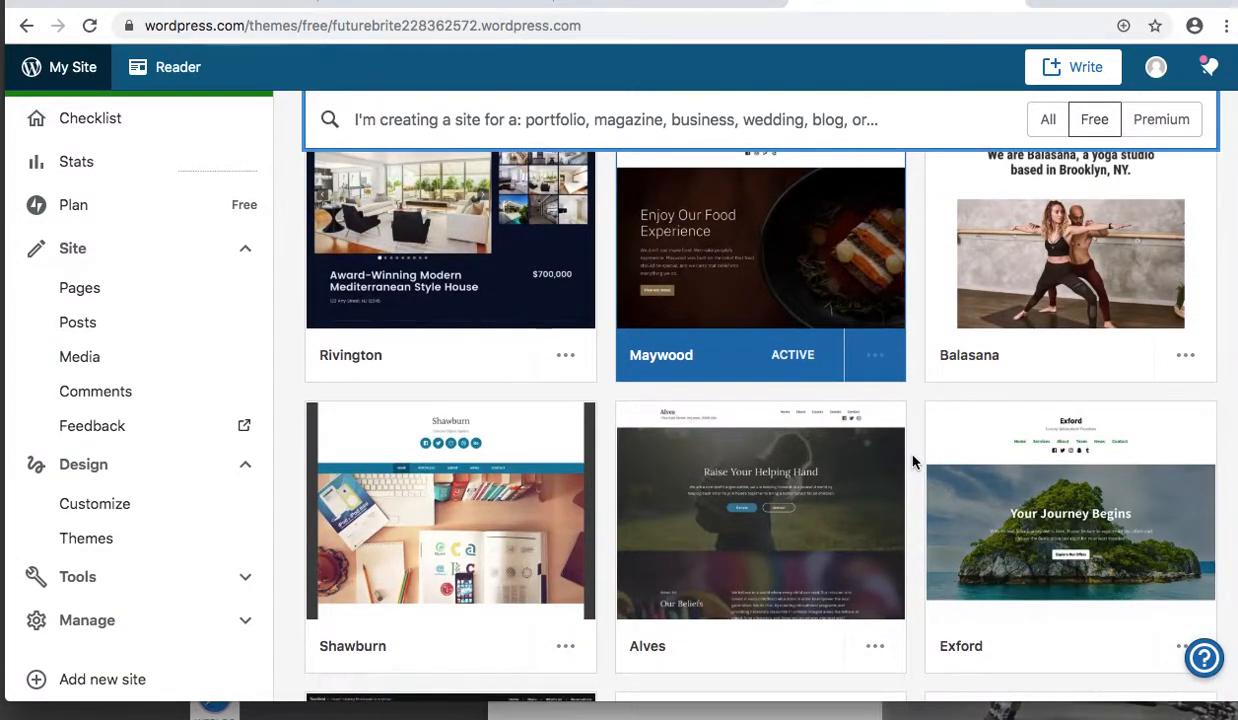
pyautogui.scroll(-6, 912, 462)
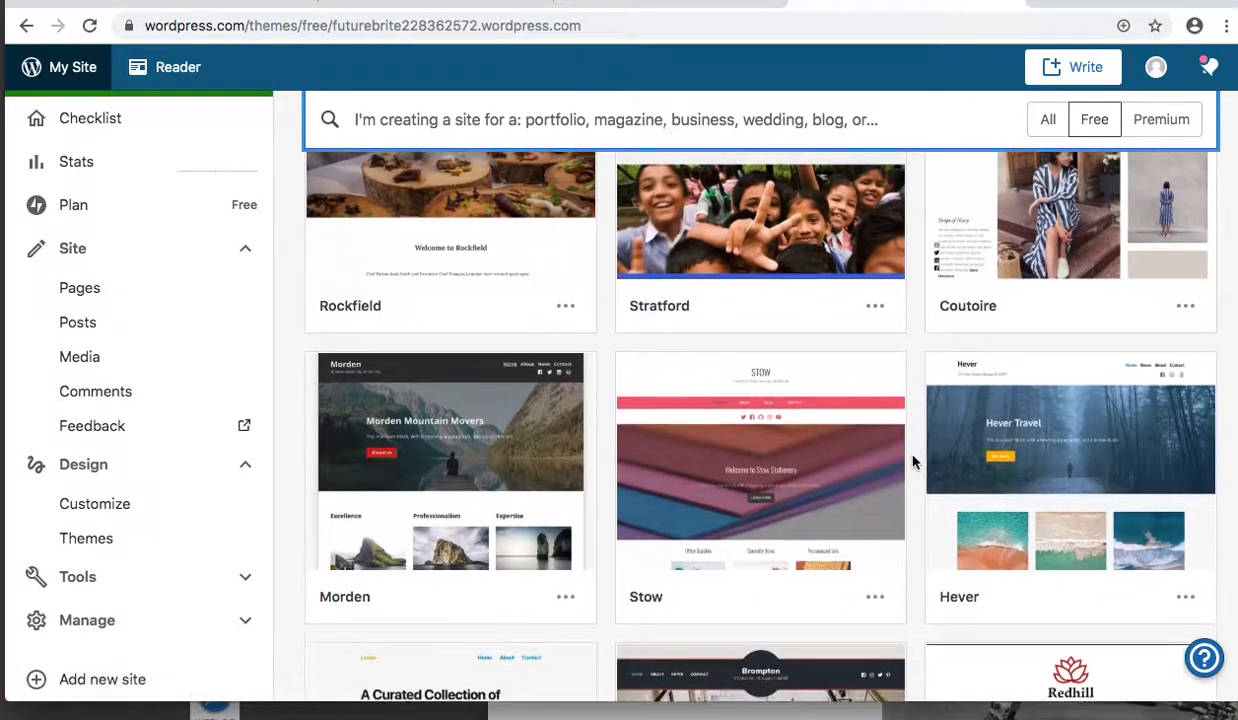
pyautogui.scroll(2, 912, 462)
pyautogui.scroll(-2, 912, 462)
pyautogui.scroll(-3, 912, 462)
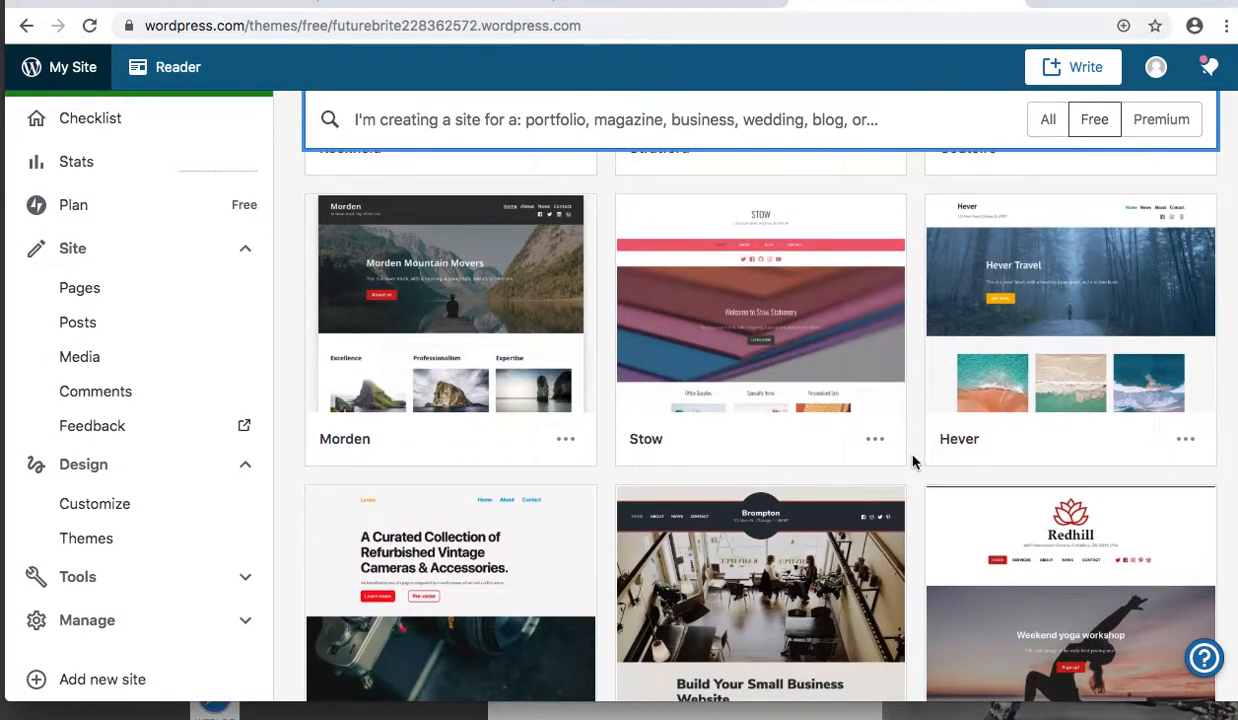
# Open the details of the free Hever theme, review its overview and activate the design on the site
pyautogui.click(1071, 311)
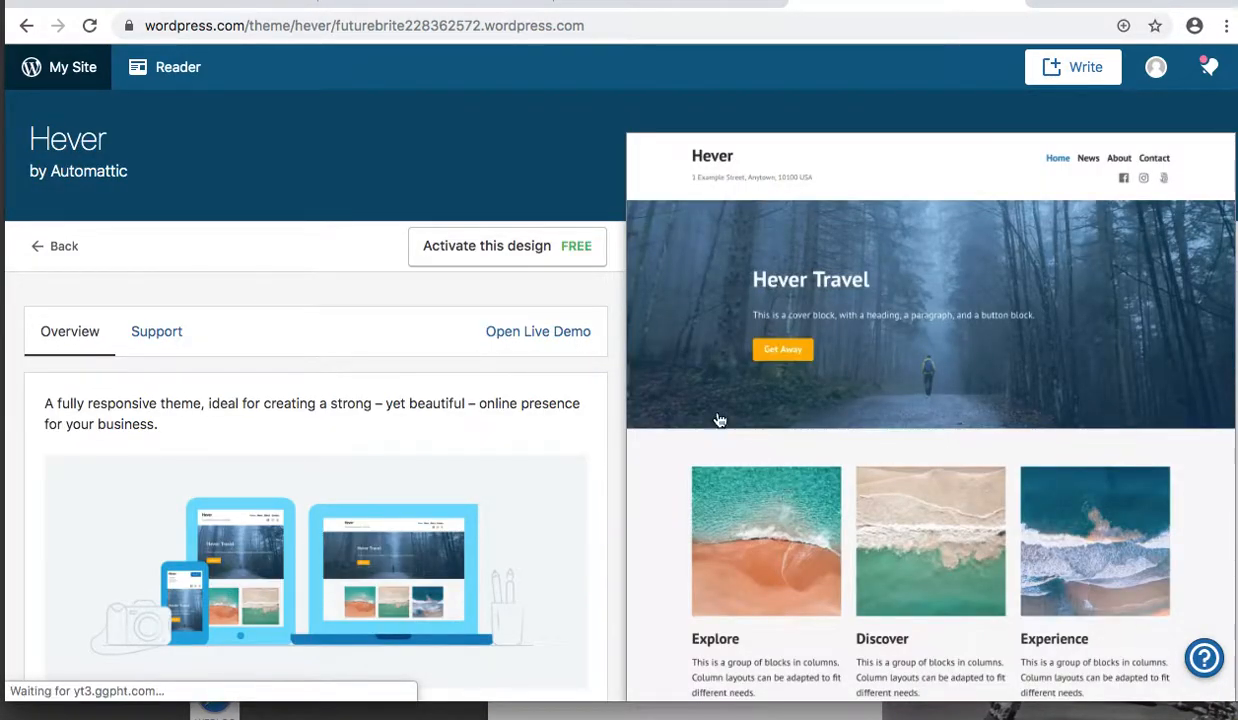
pyautogui.scroll(-5, 654, 398)
pyautogui.scroll(-2, 654, 398)
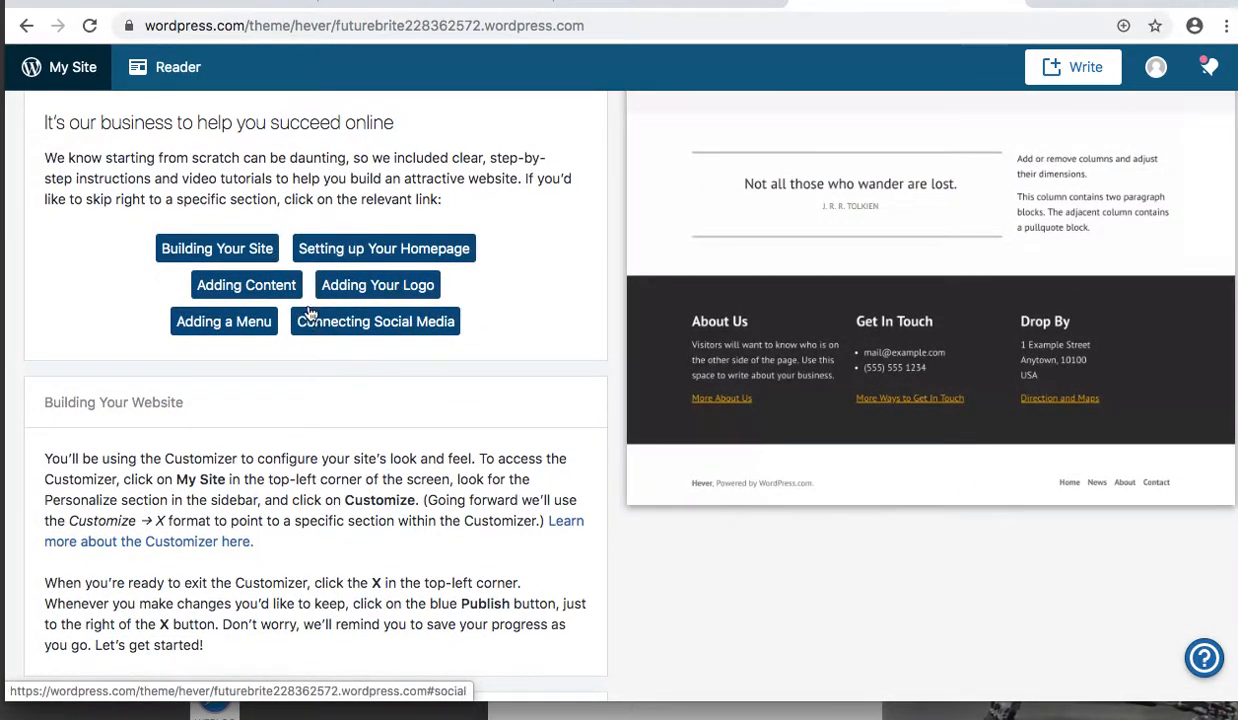
pyautogui.scroll(7, 463, 296)
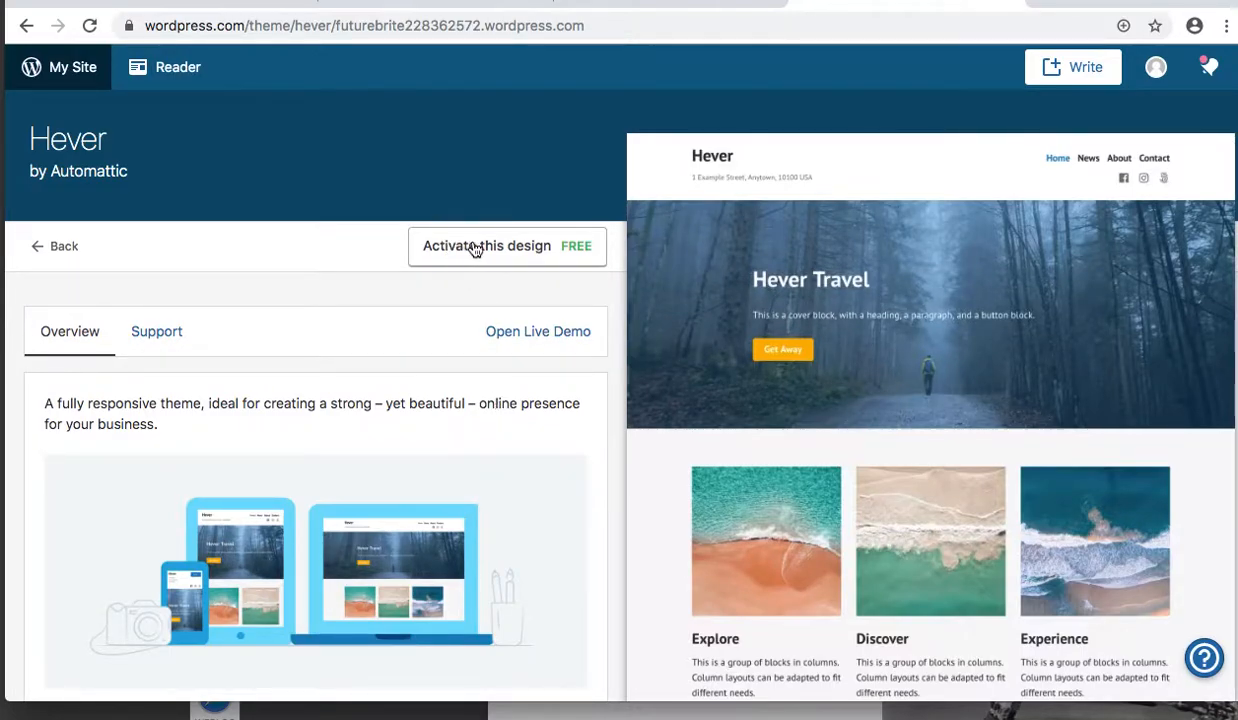
pyautogui.click(474, 249)
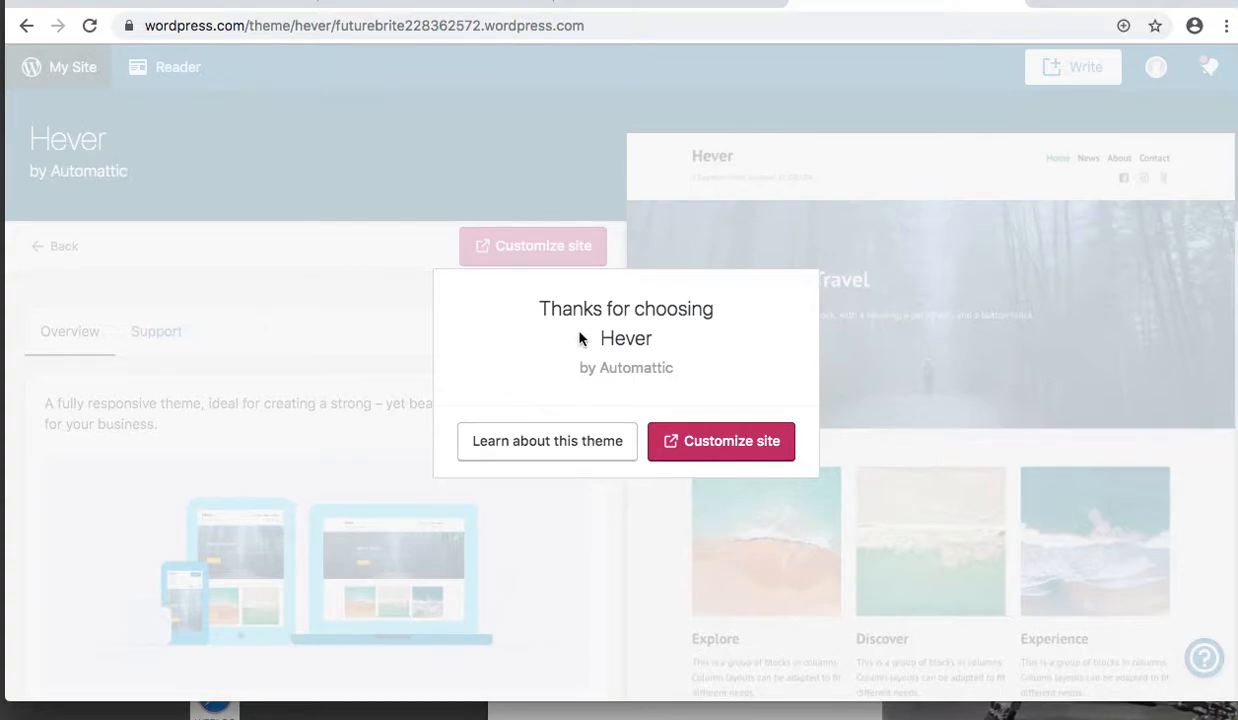
# View the site with its new theme in the customizer, leave it and reopen the customizer from the dashboard
pyautogui.click(704, 447)
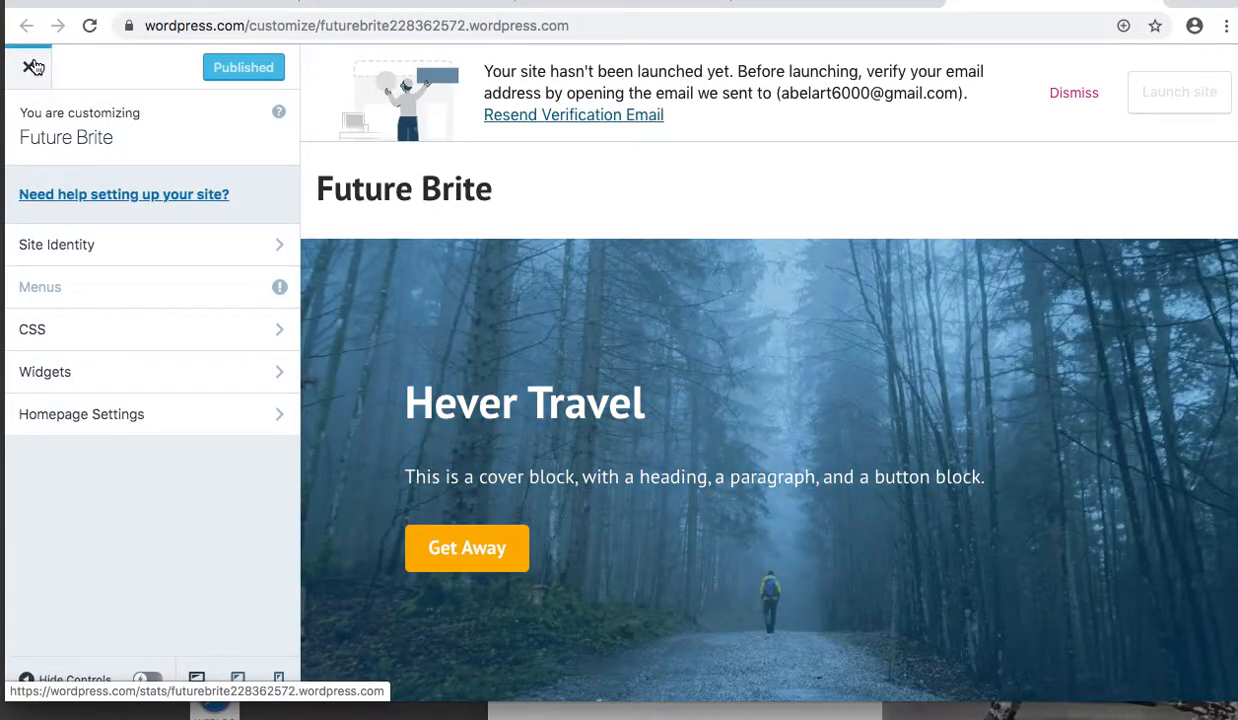
pyautogui.click(28, 66)
pyautogui.scroll(-2, 113, 348)
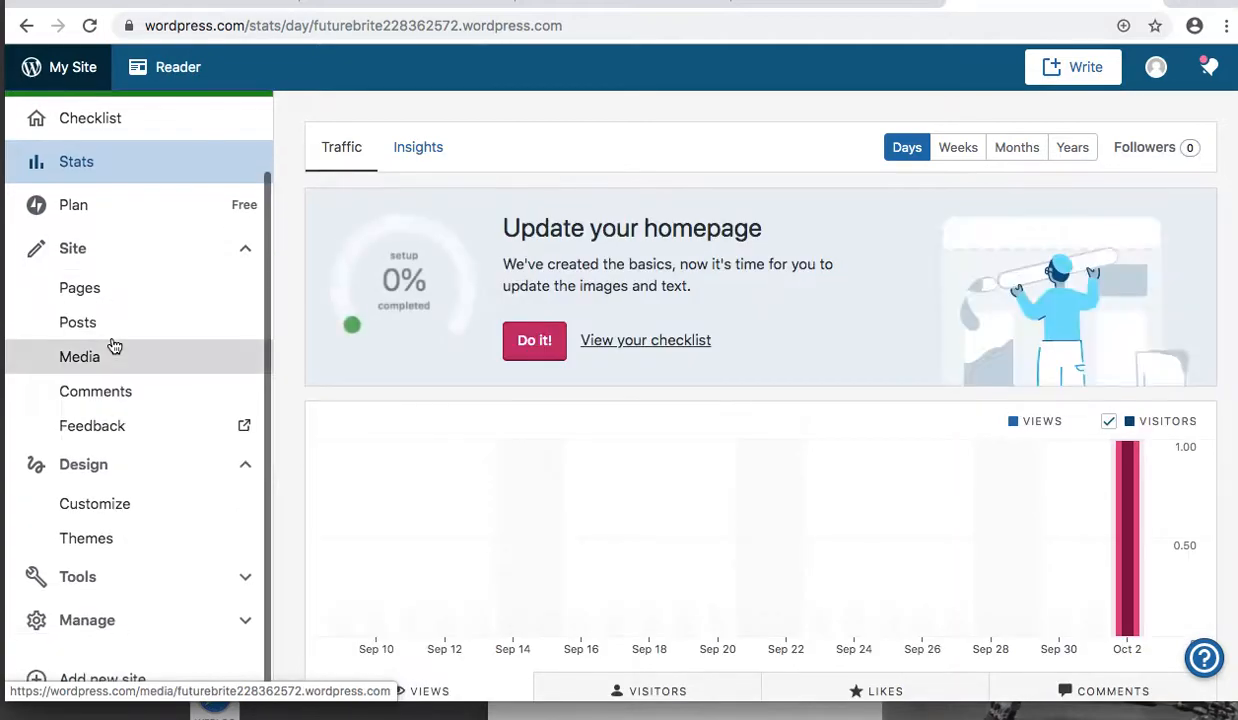
pyautogui.click(90, 510)
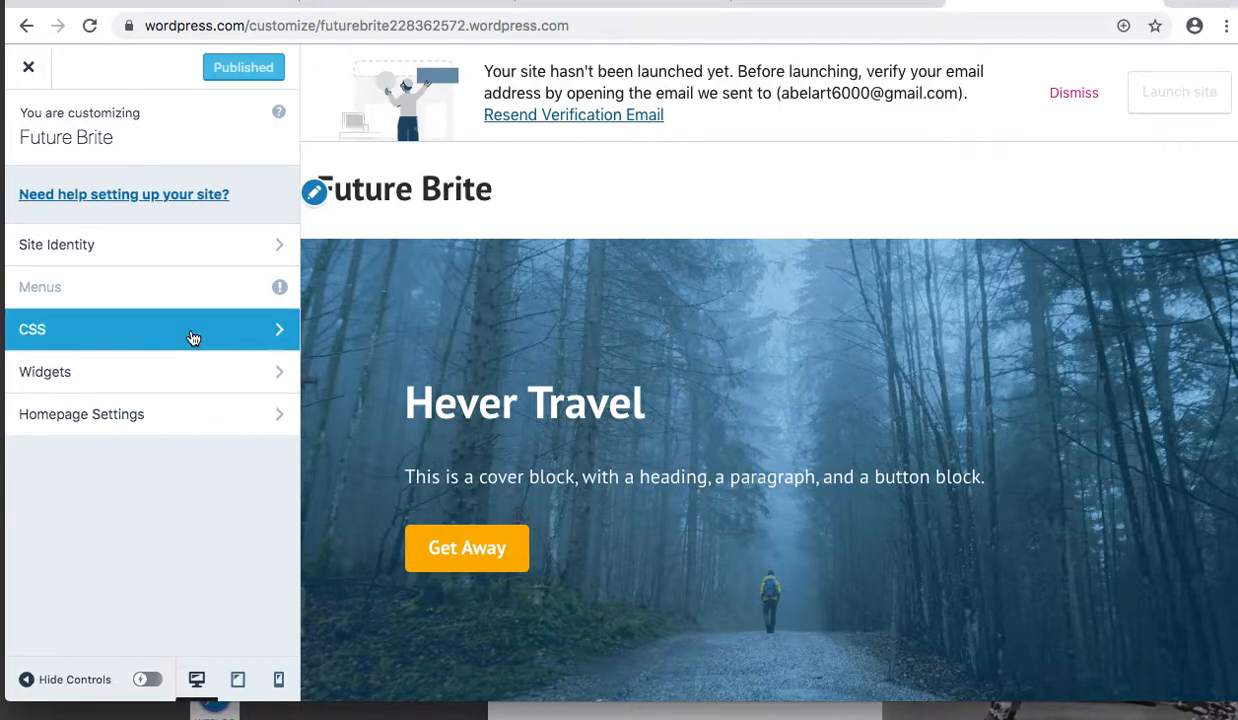
# In the site identity settings, set the site's tagline to "Brite with Technology and Design"
pyautogui.click(107, 252)
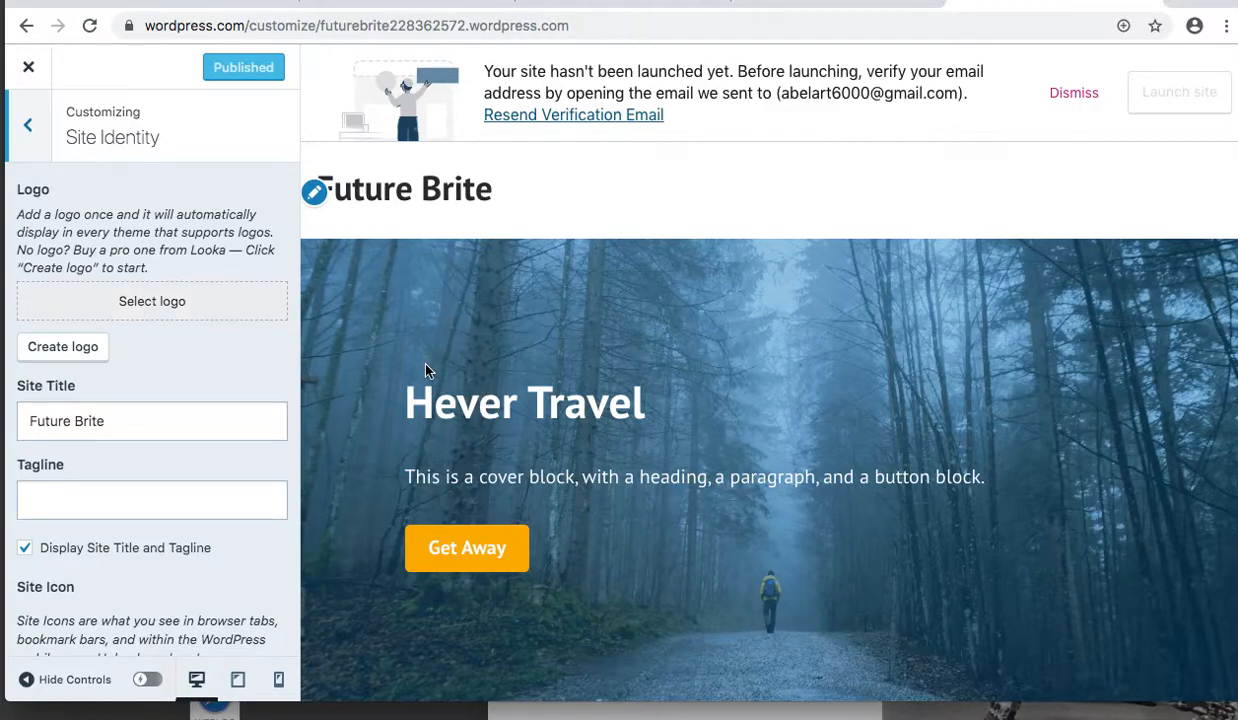
pyautogui.click(117, 418)
pyautogui.moveTo(117, 418); pyautogui.dragTo(30, 412)
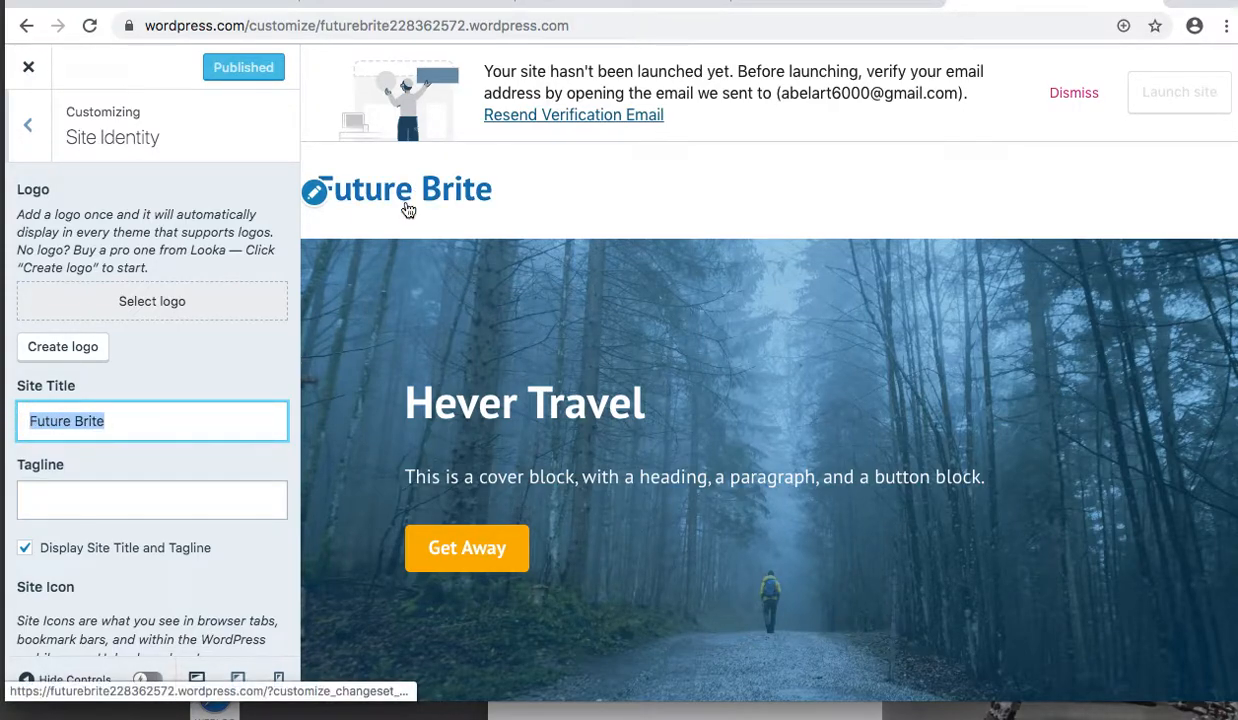
pyautogui.scroll(-2, 202, 345)
pyautogui.click(89, 429)
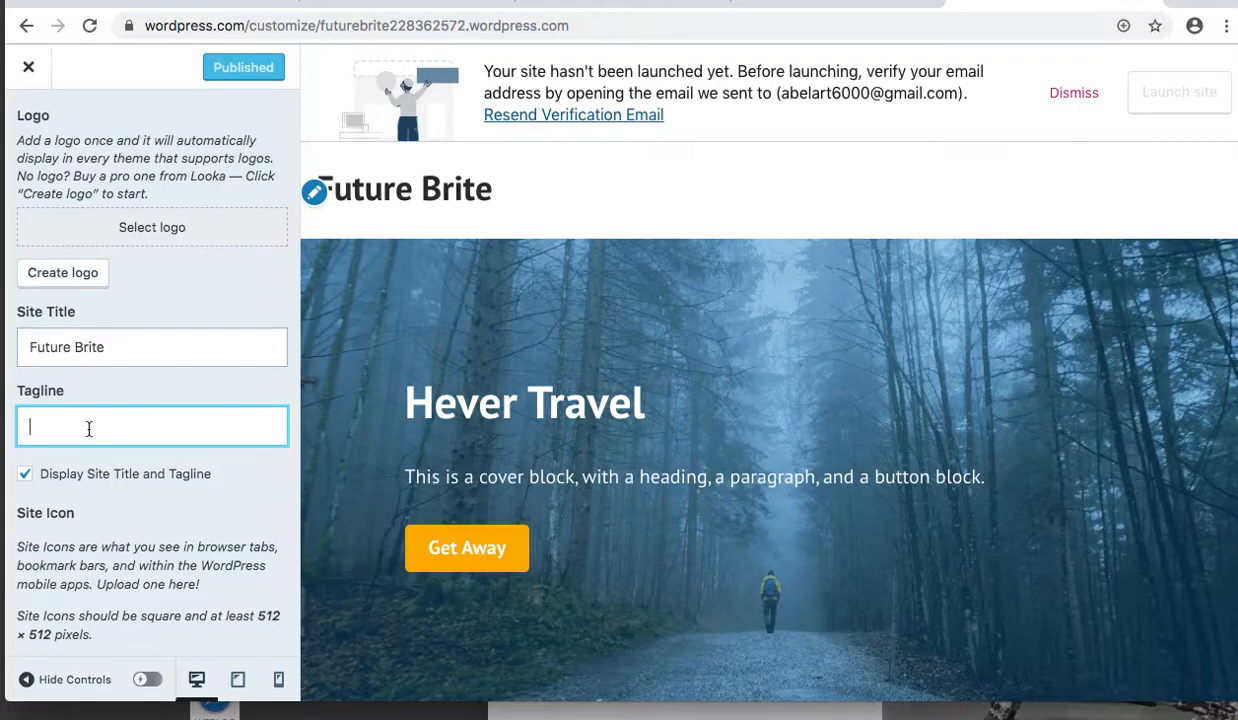
pyautogui.write('Brute')
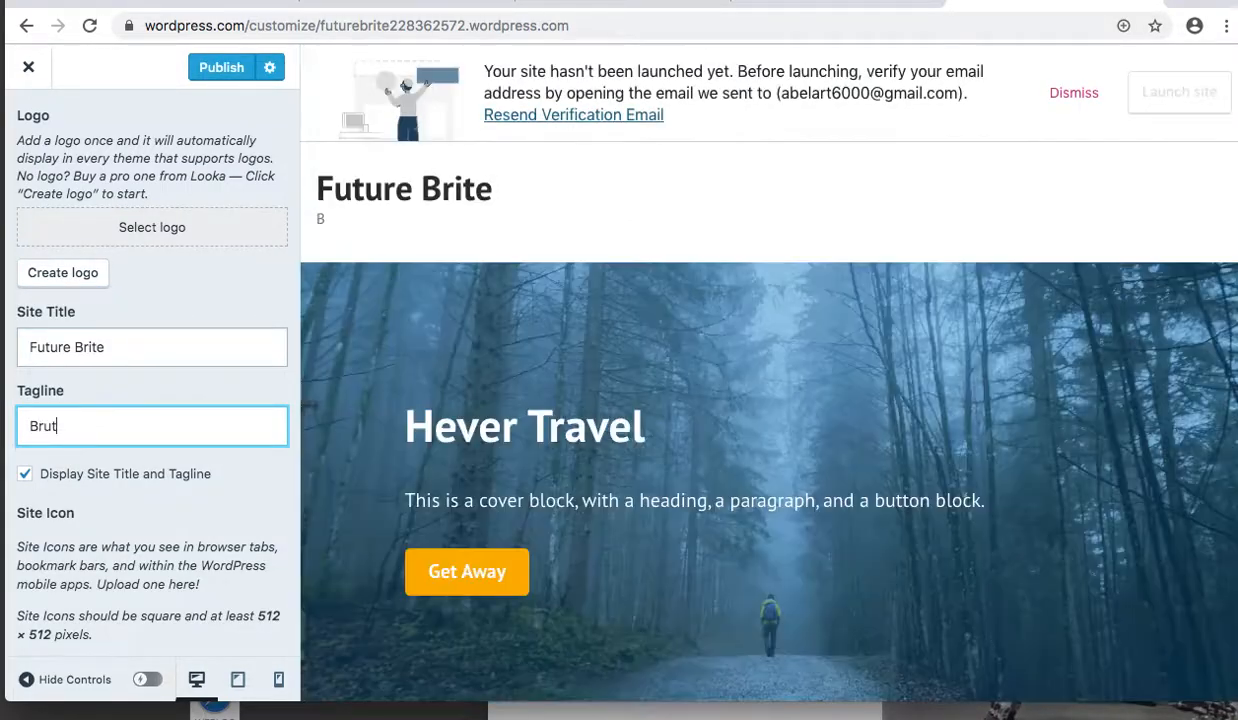
pyautogui.press('BackSpace')
pyautogui.press('BackSpace')
pyautogui.press('BackSpace')
pyautogui.press('BackSpace')
pyautogui.write('ite with ')
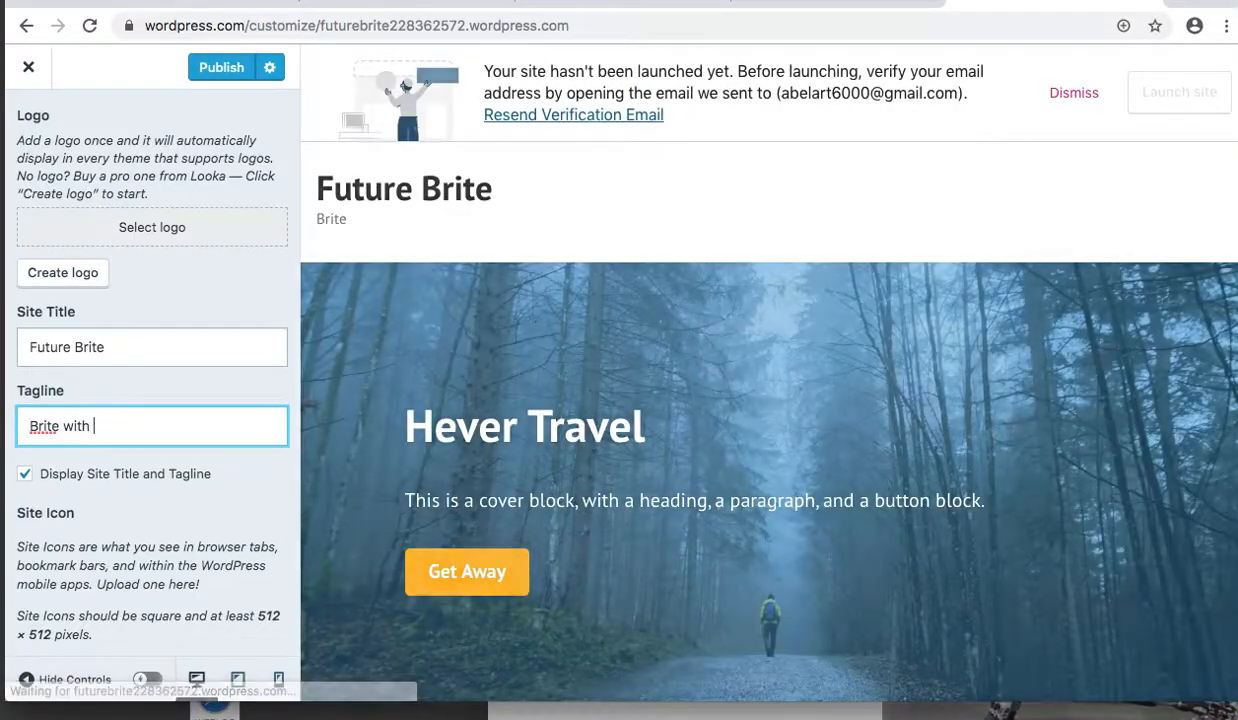
pyautogui.write('Technool')
pyautogui.press('BackSpace')
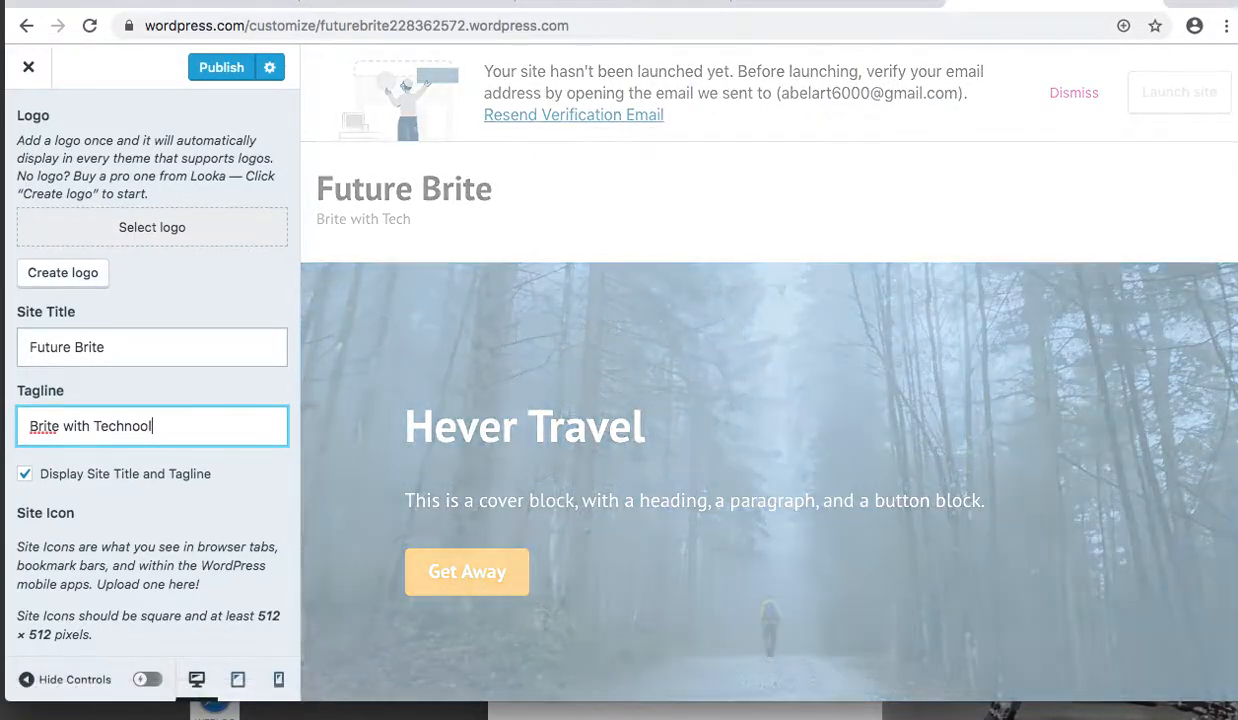
pyautogui.press('BackSpace')
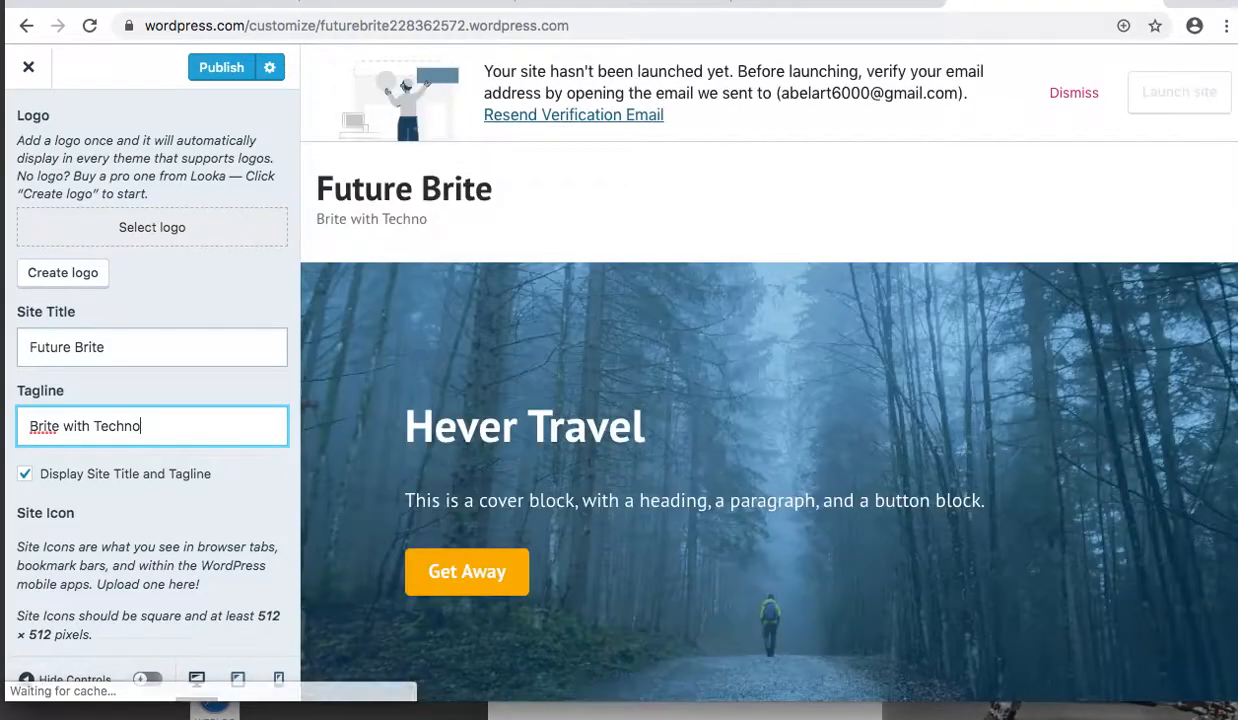
pyautogui.write('logy and Des')
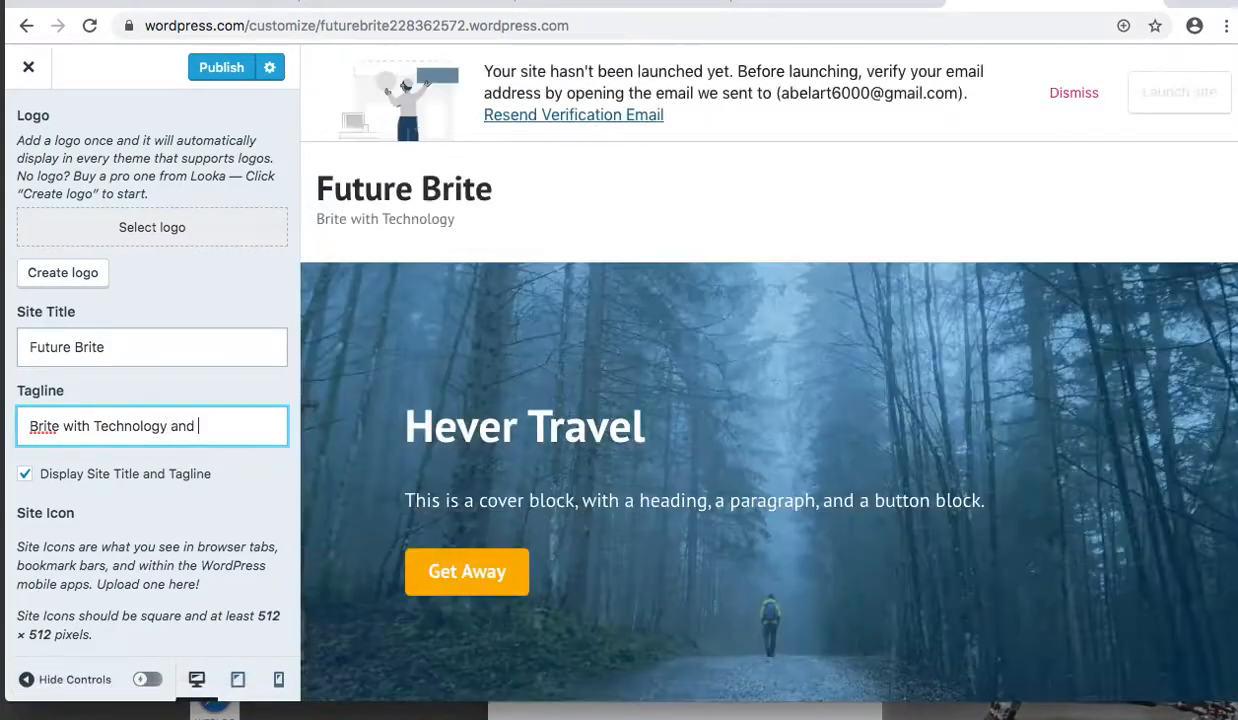
pyautogui.write('ign')
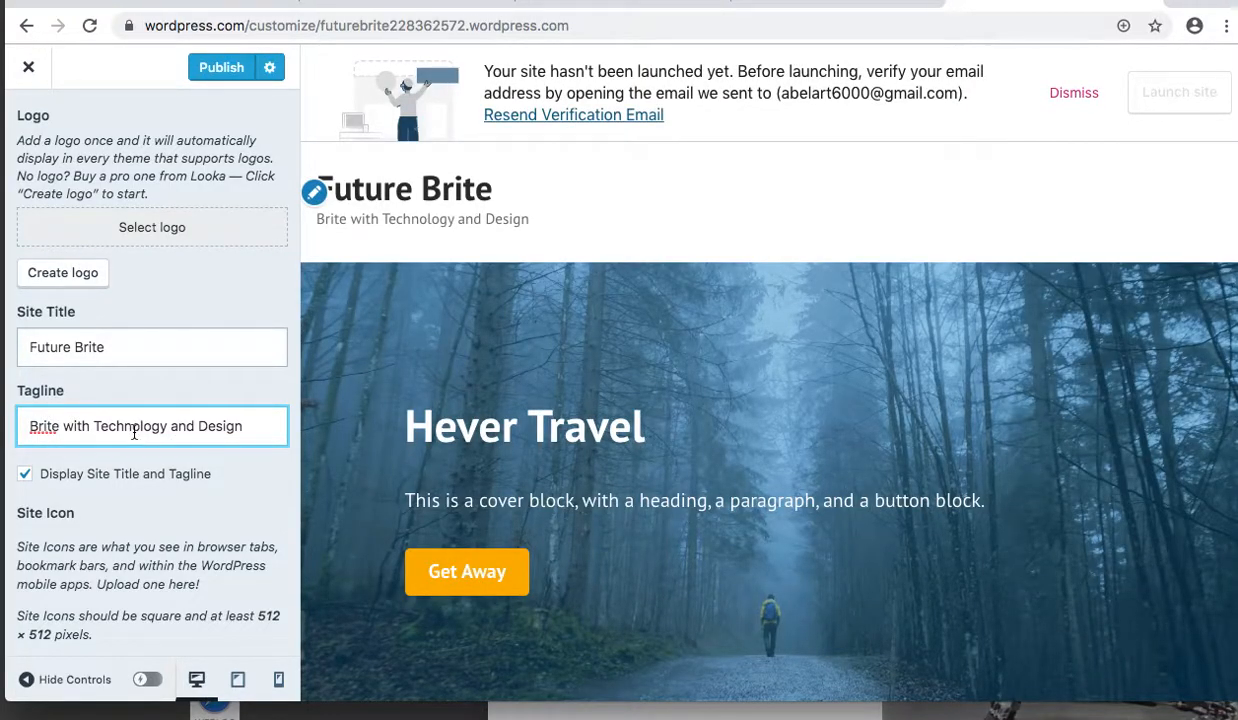
# Look over the remaining site identity options and publish the site identity changes
pyautogui.scroll(-3, 104, 435)
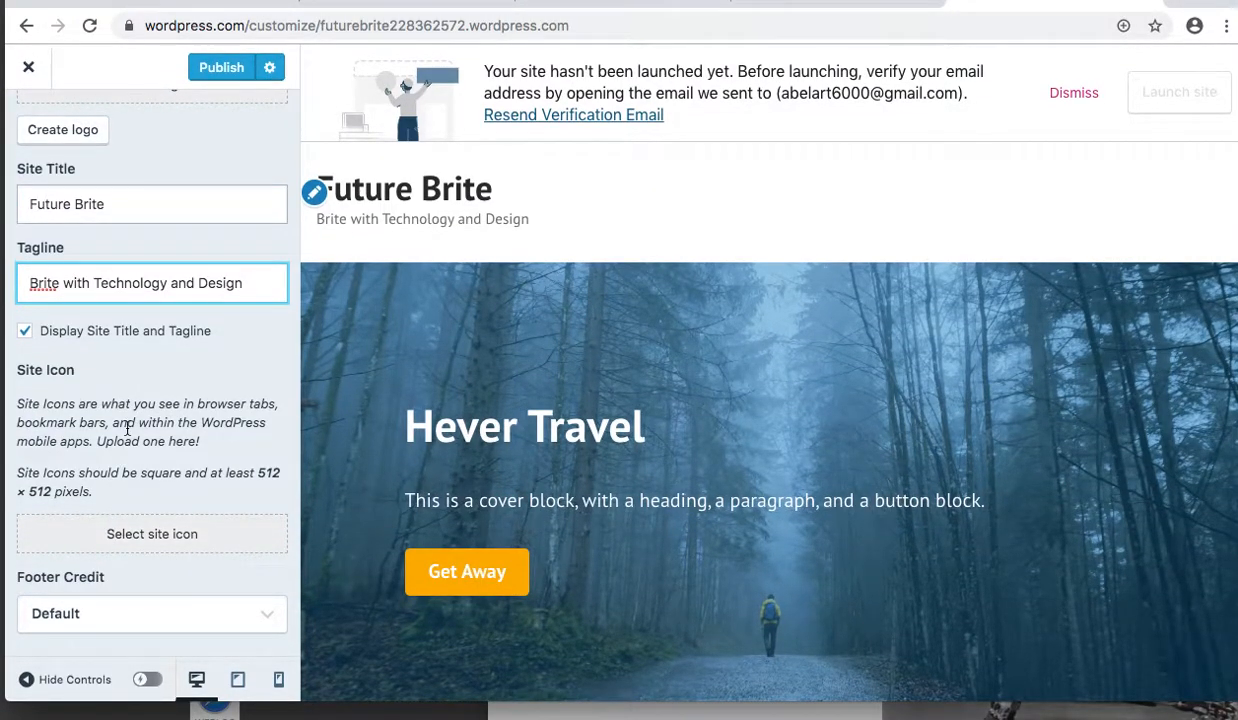
pyautogui.scroll(5, 127, 428)
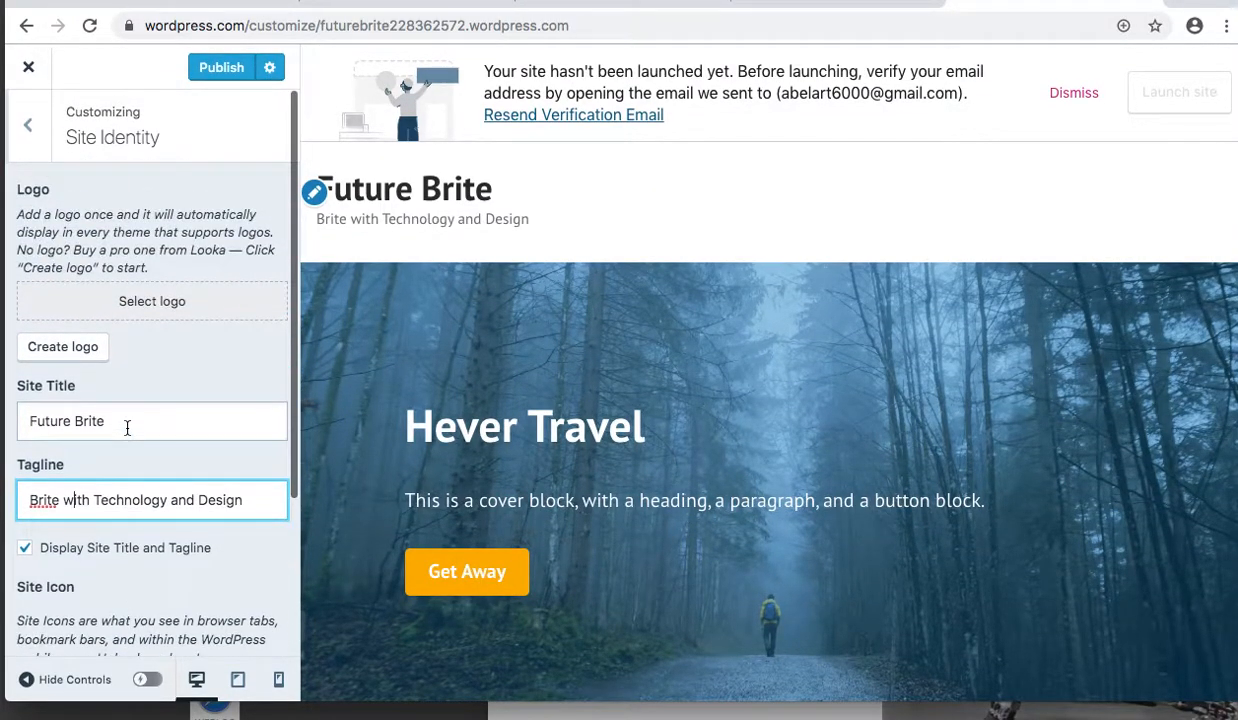
pyautogui.click(228, 70)
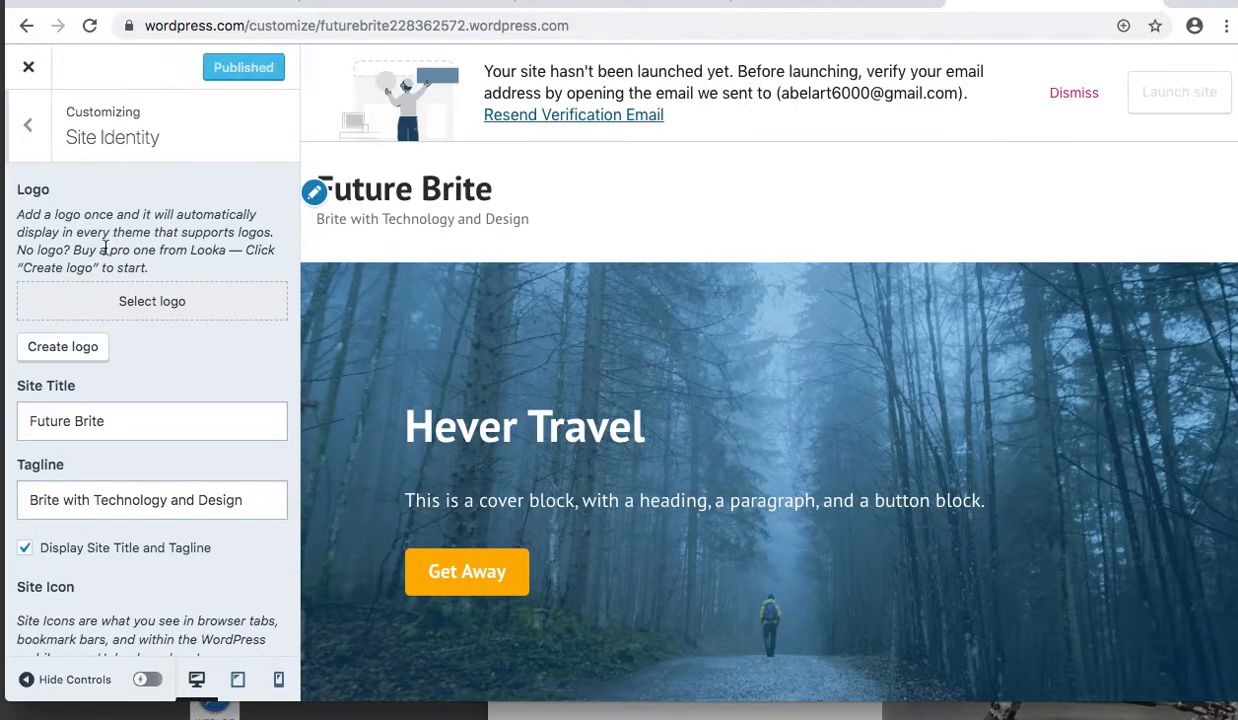
# Leave the site identity settings, try to open the menu settings and reload the customizer page
pyautogui.click(28, 124)
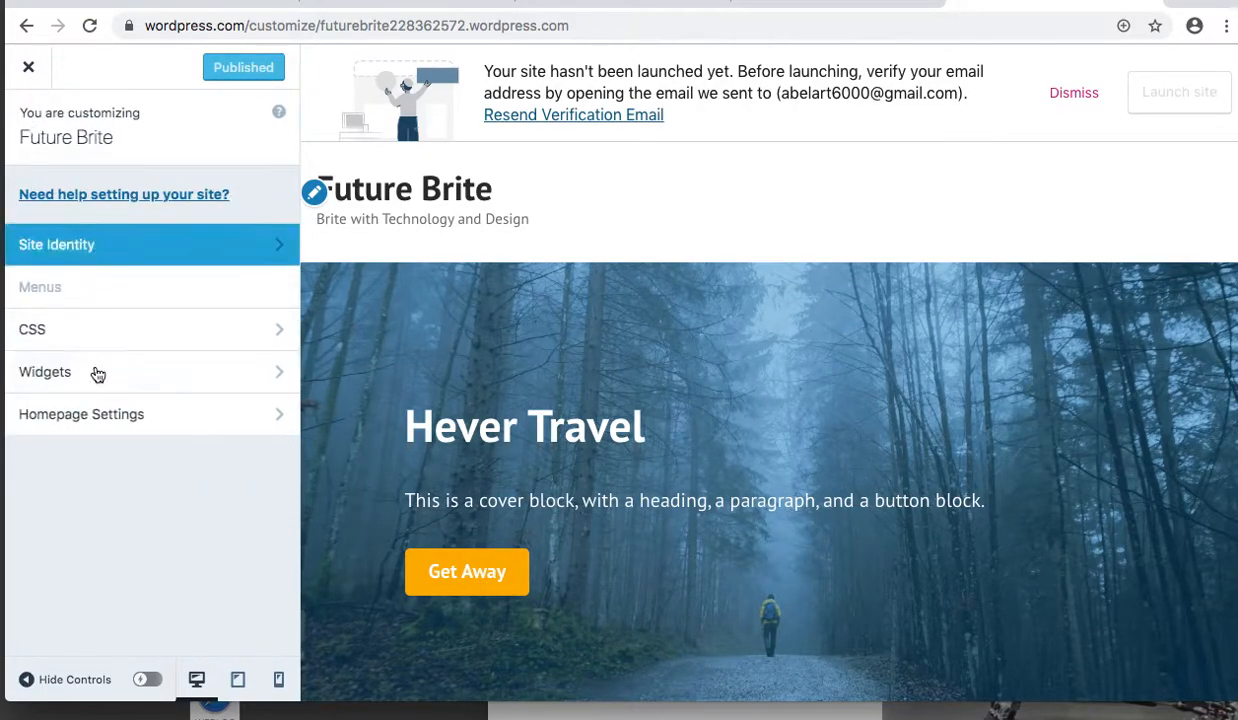
pyautogui.click(72, 287)
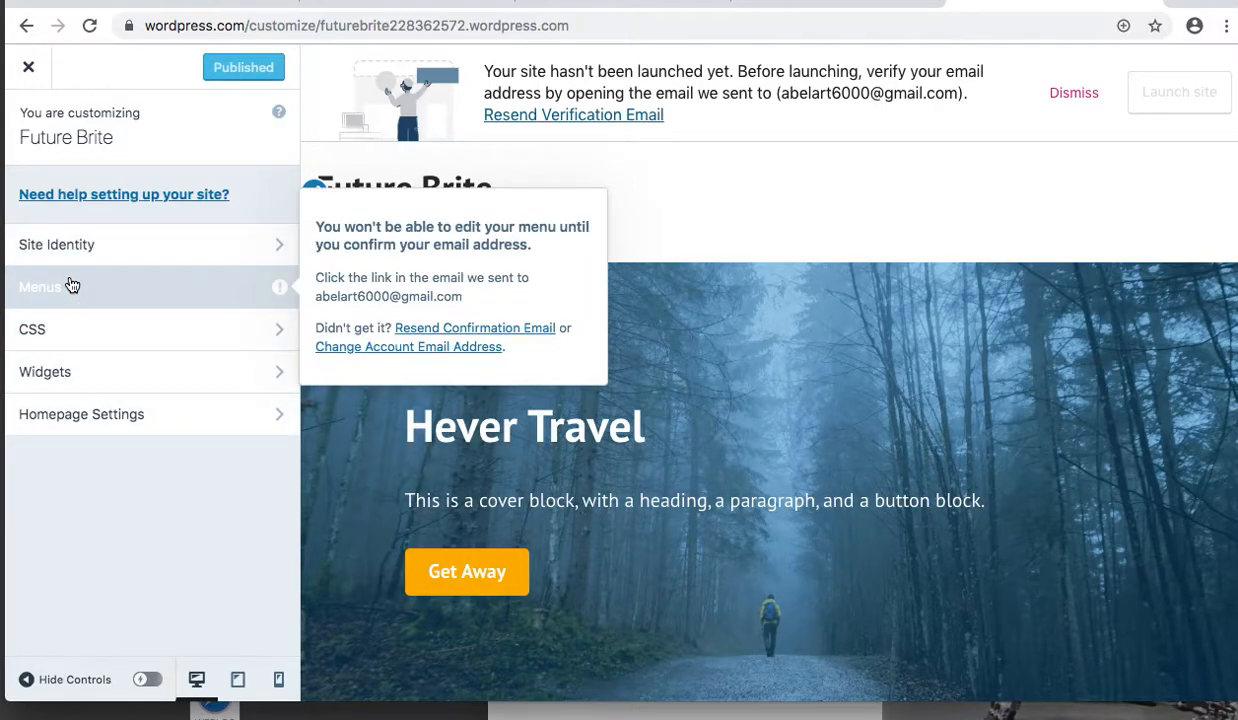
pyautogui.click(66, 290)
pyautogui.click(66, 290)
pyautogui.click(92, 298)
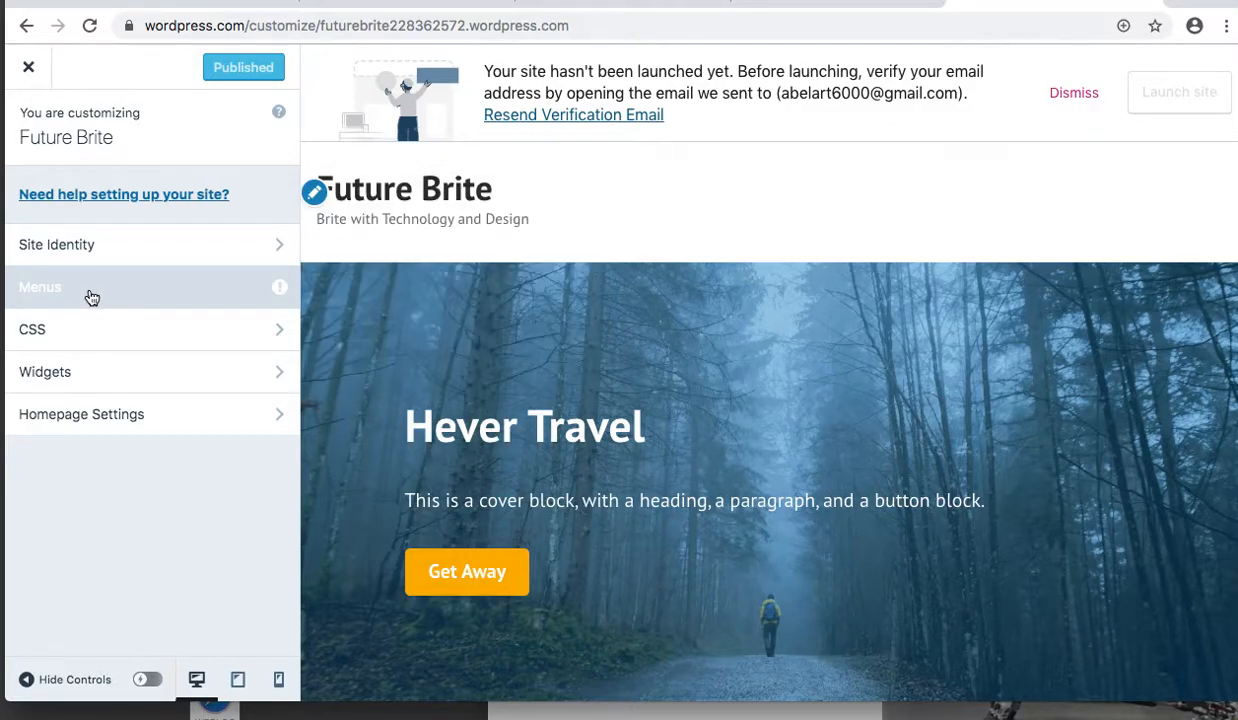
pyautogui.click(89, 25)
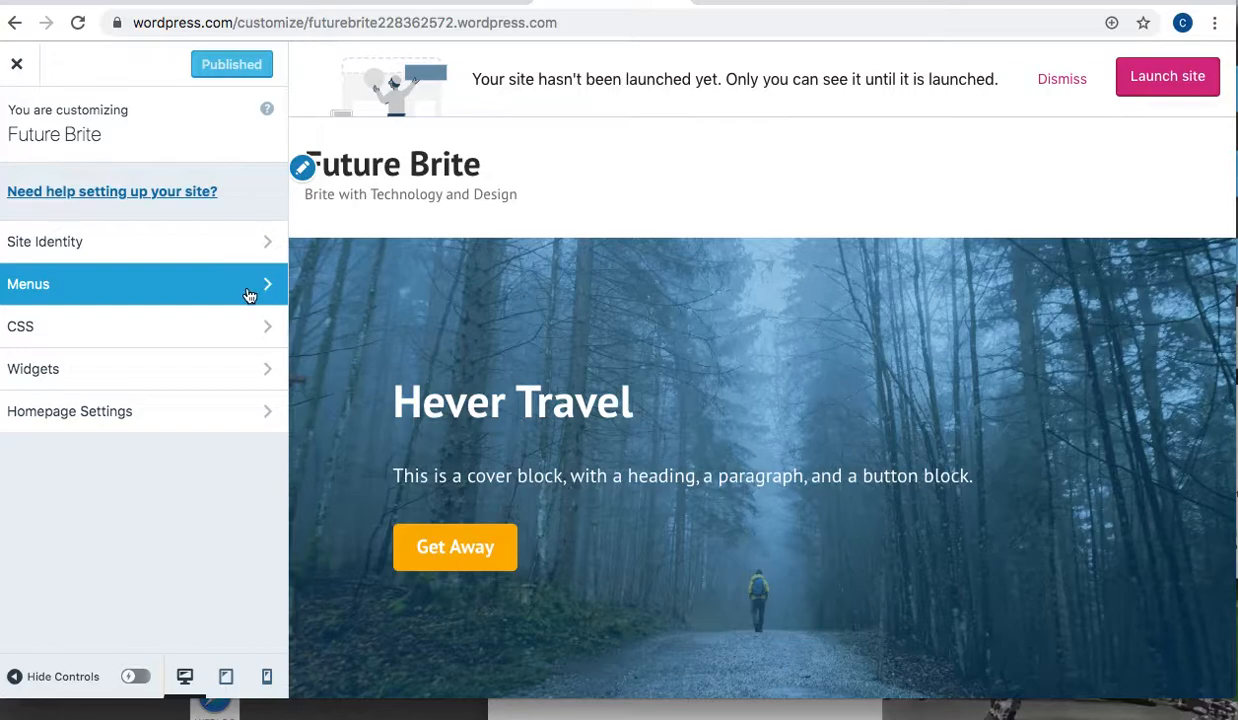
# Create a new menu named "main menu" and assign it to the Primary location
pyautogui.click(248, 294)
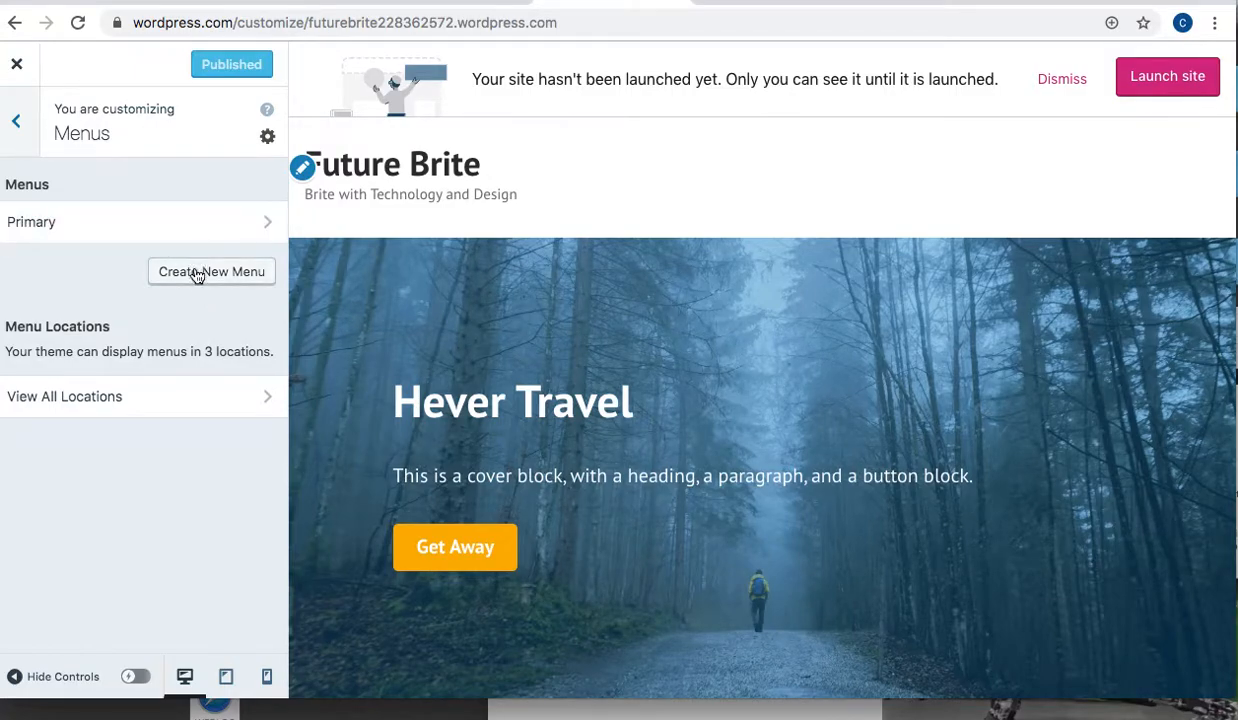
pyautogui.click(197, 277)
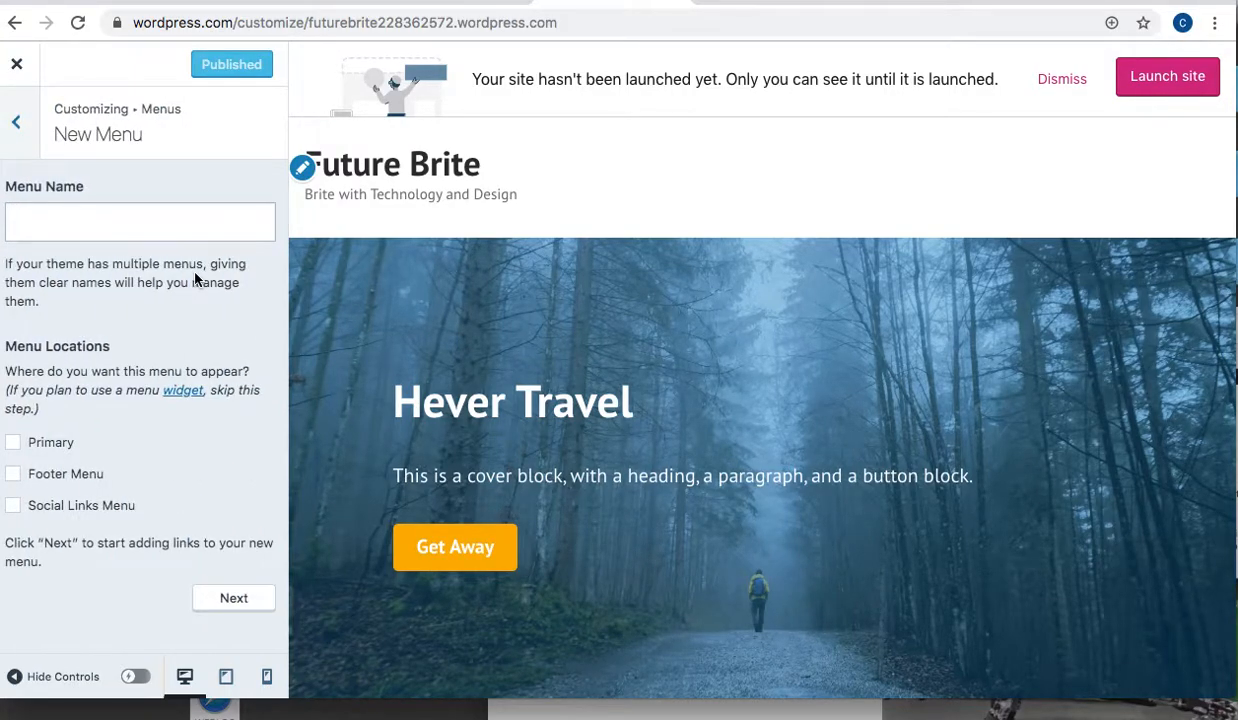
pyautogui.click(129, 220)
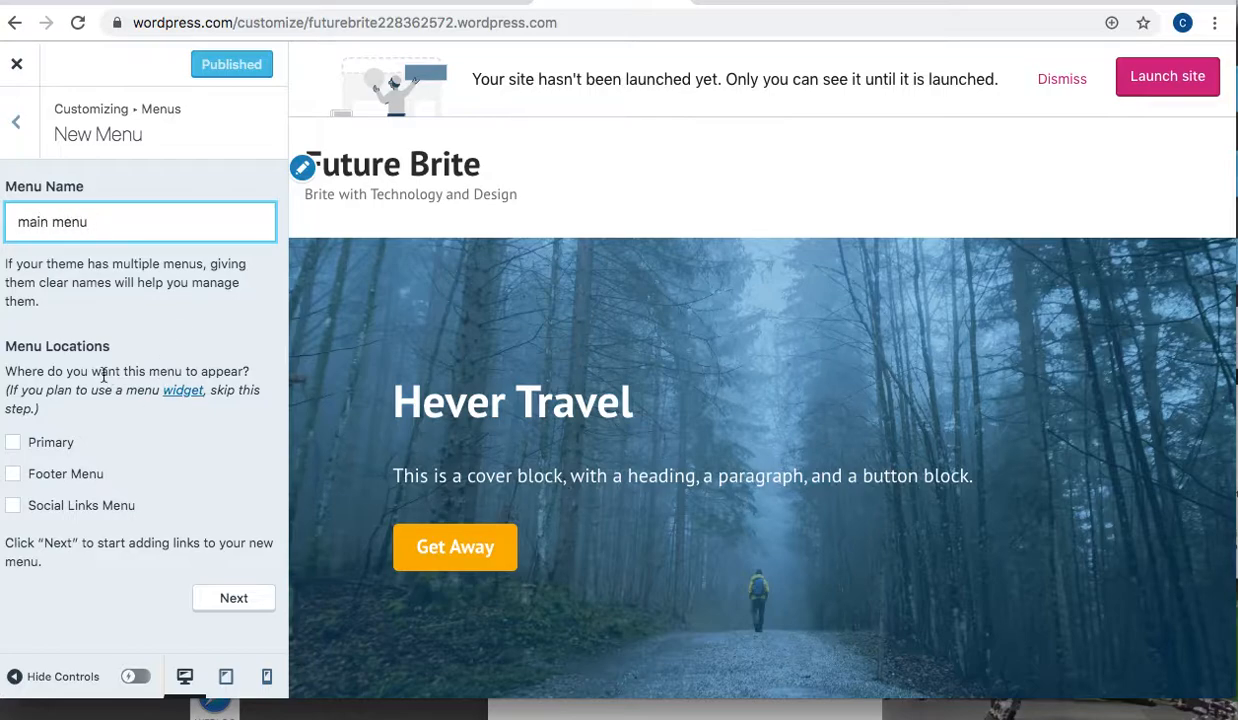
pyautogui.click(57, 443)
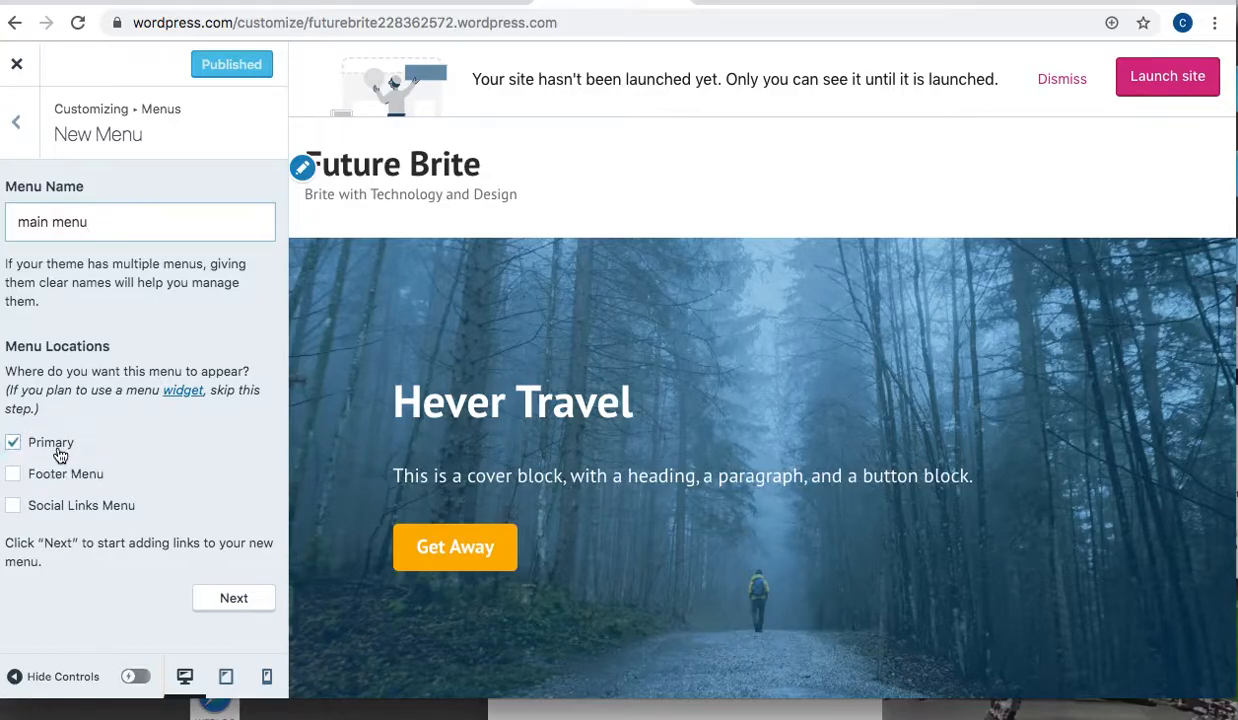
pyautogui.click(229, 598)
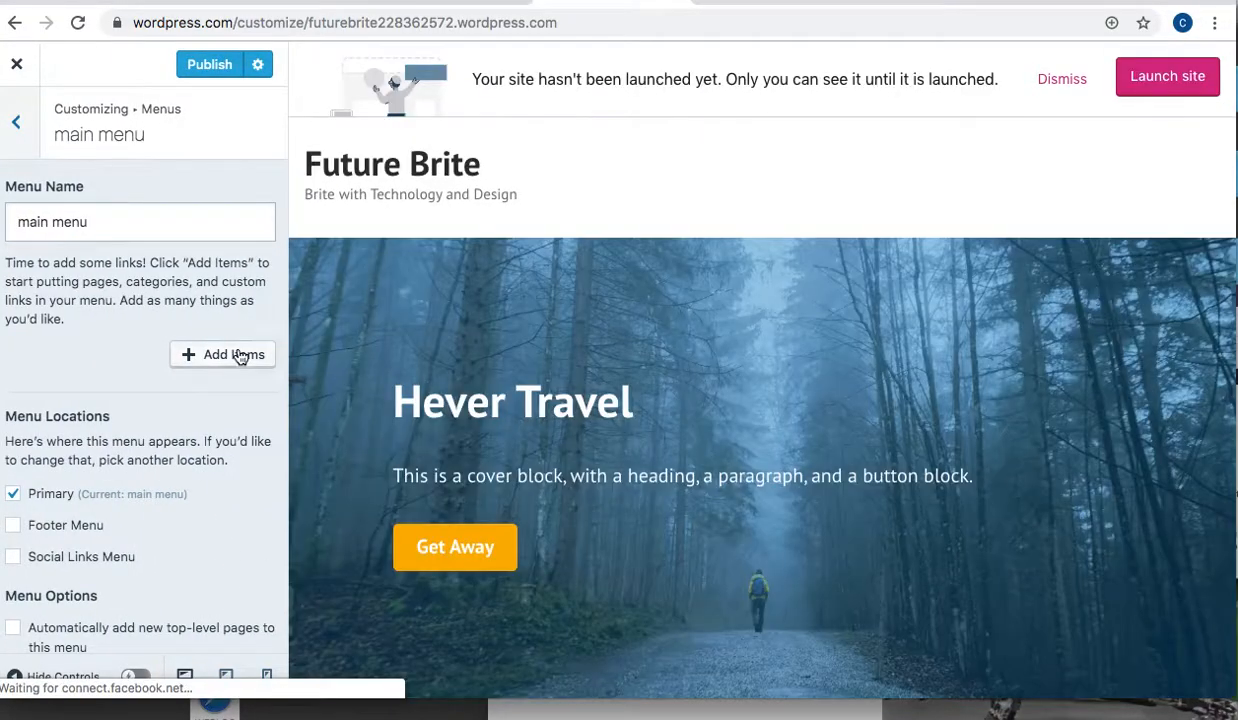
# Add the Home and Blog Feed pages to the main menu, leaving out the duplicate Home custom link
pyautogui.click(235, 355)
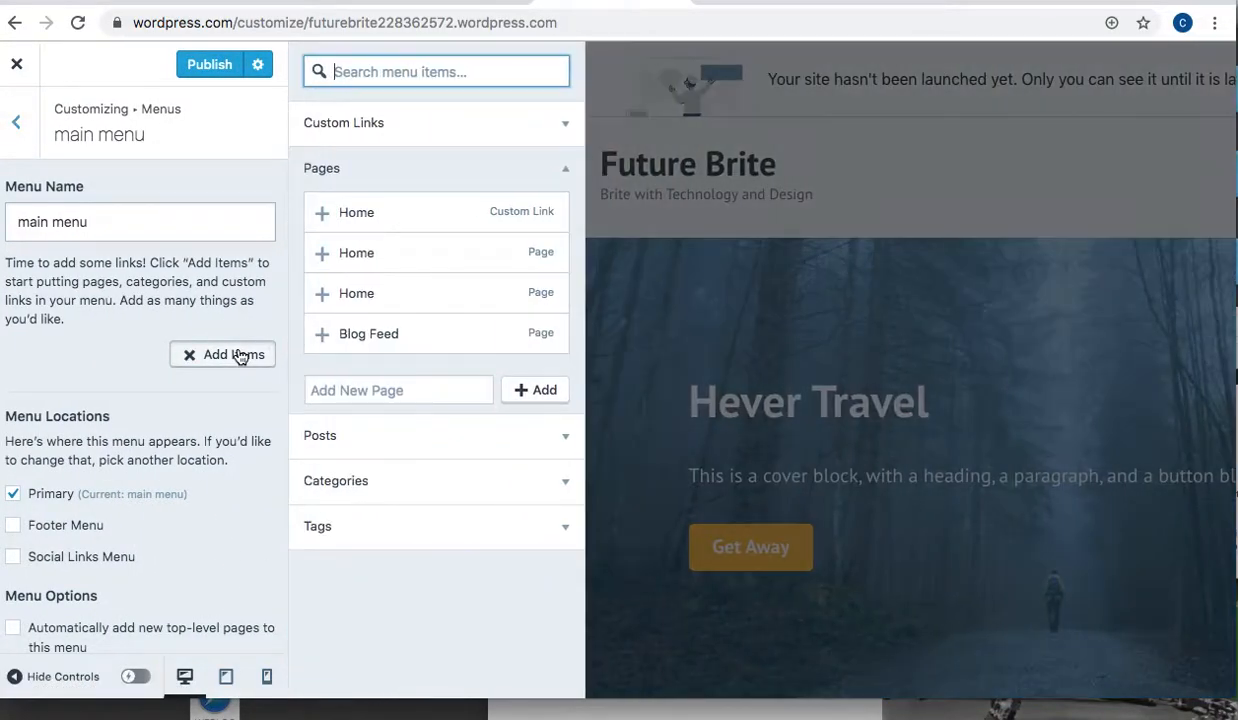
pyautogui.click(365, 221)
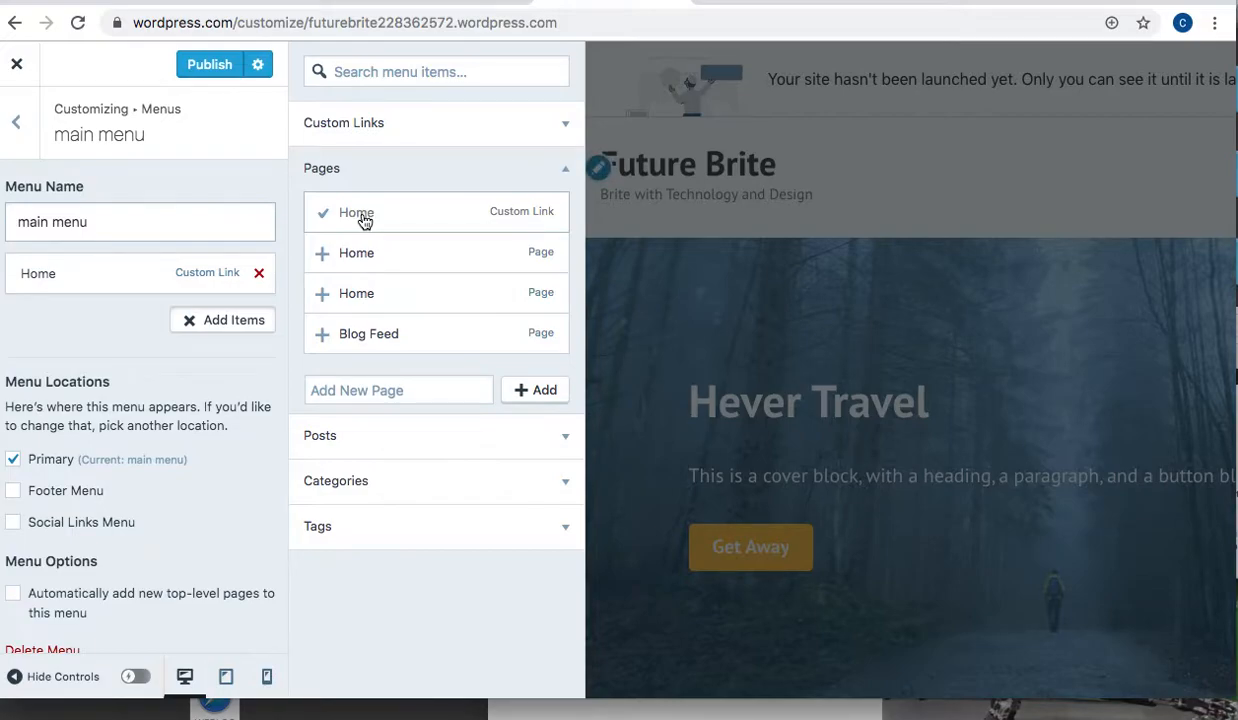
pyautogui.click(355, 256)
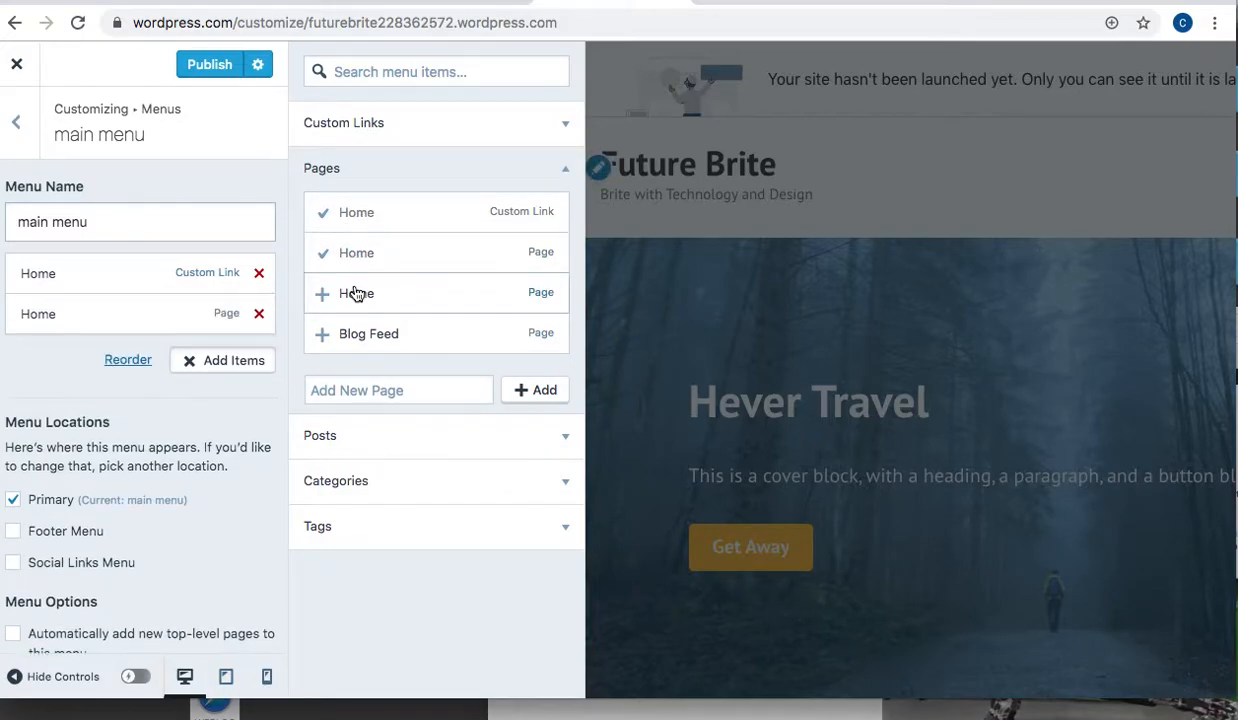
pyautogui.click(353, 336)
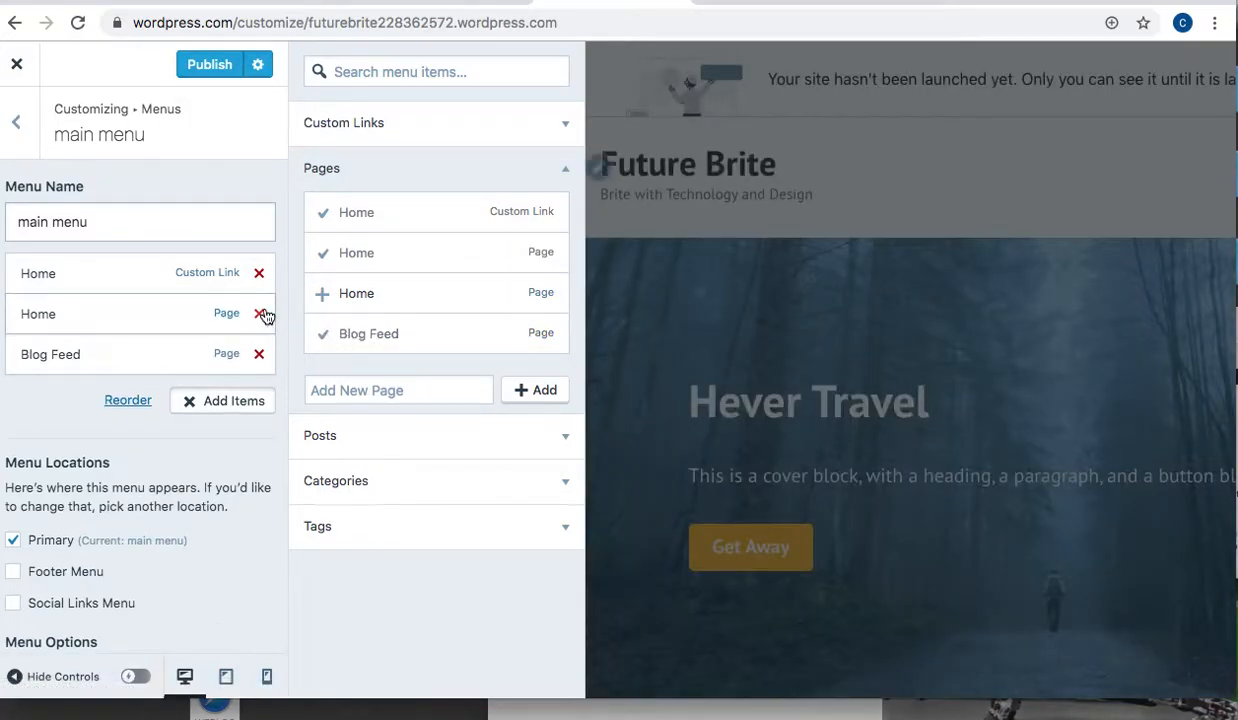
pyautogui.click(259, 273)
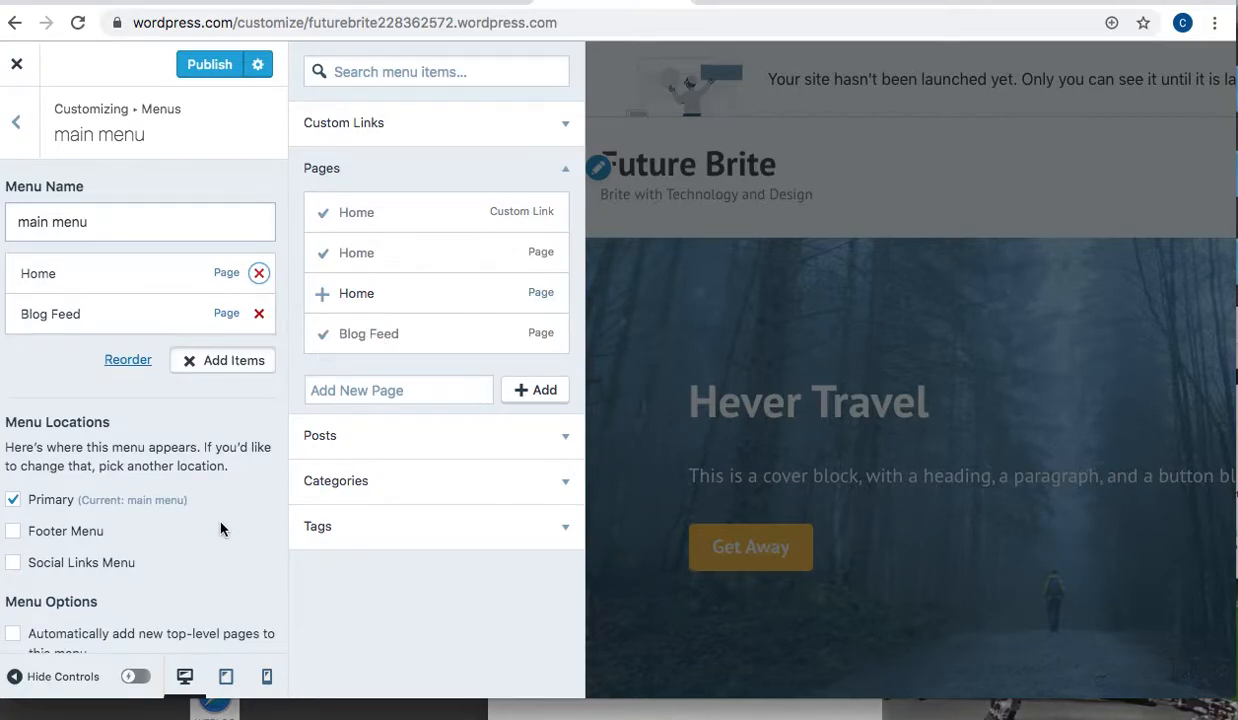
# Make the main menu automatically include new top-level pages and publish the menu changes
pyautogui.scroll(-2, 215, 510)
pyautogui.click(13, 561)
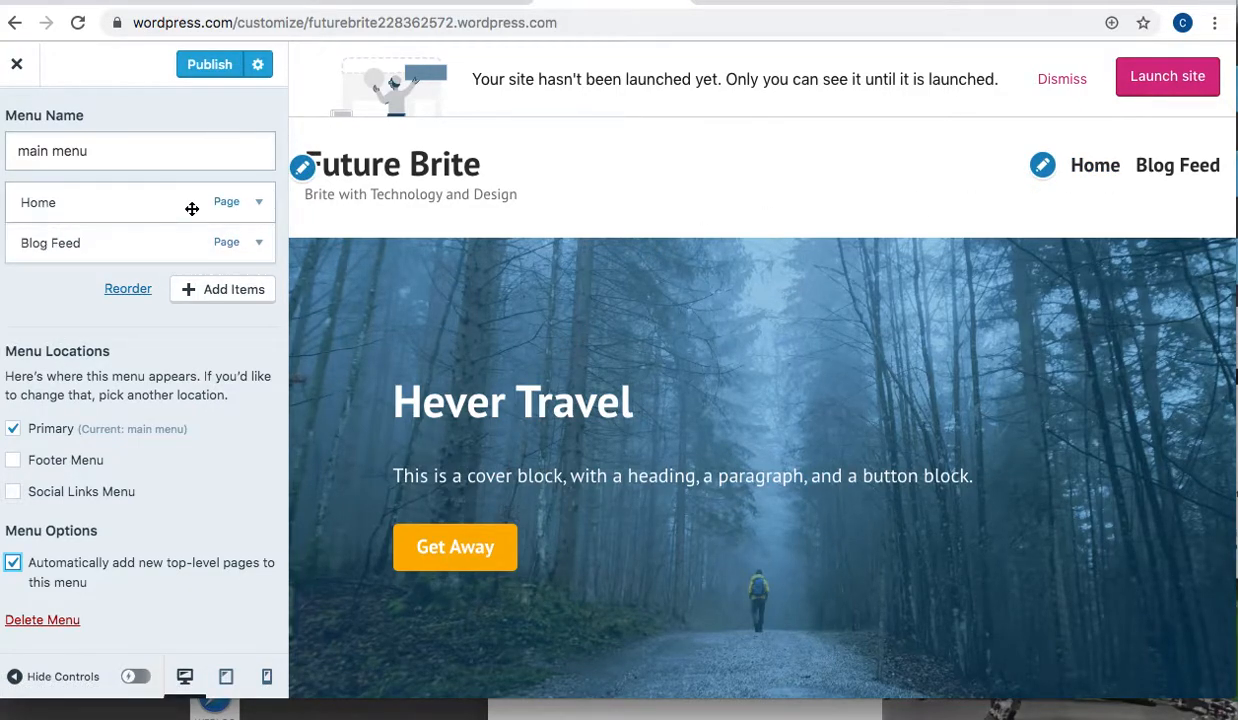
pyautogui.click(214, 68)
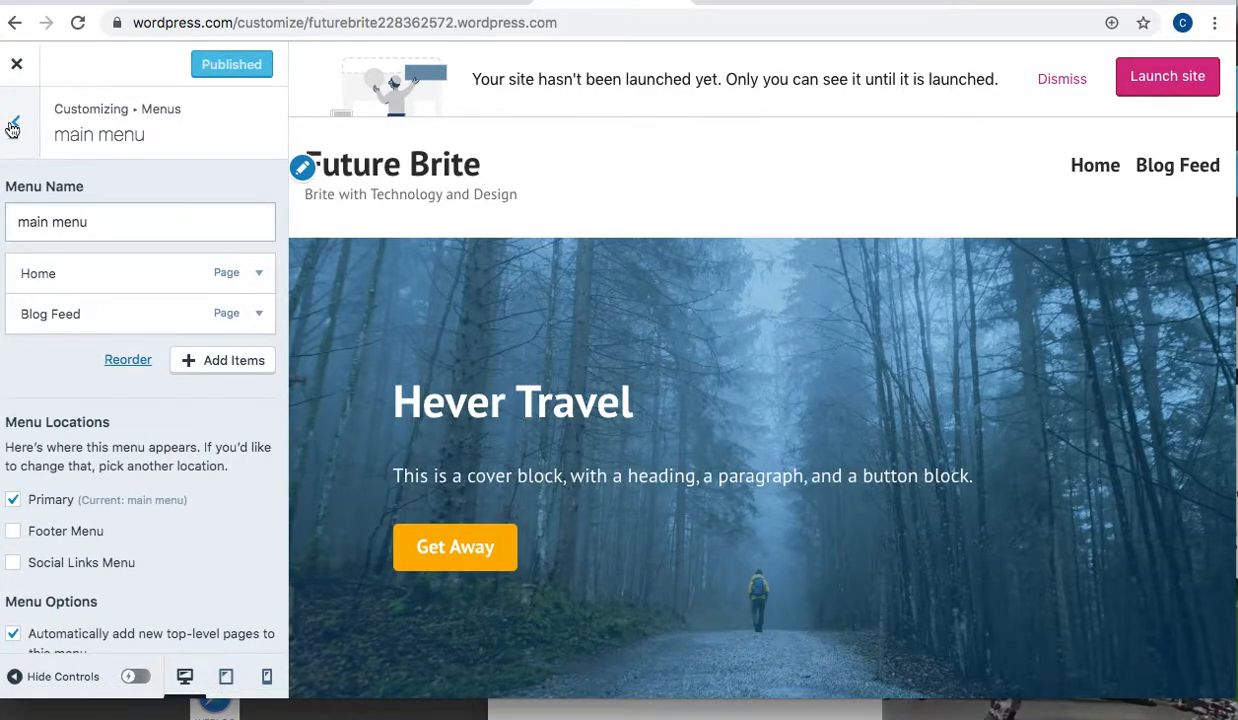
# Return to the main customizer settings and check what the CSS section offers
pyautogui.click(15, 123)
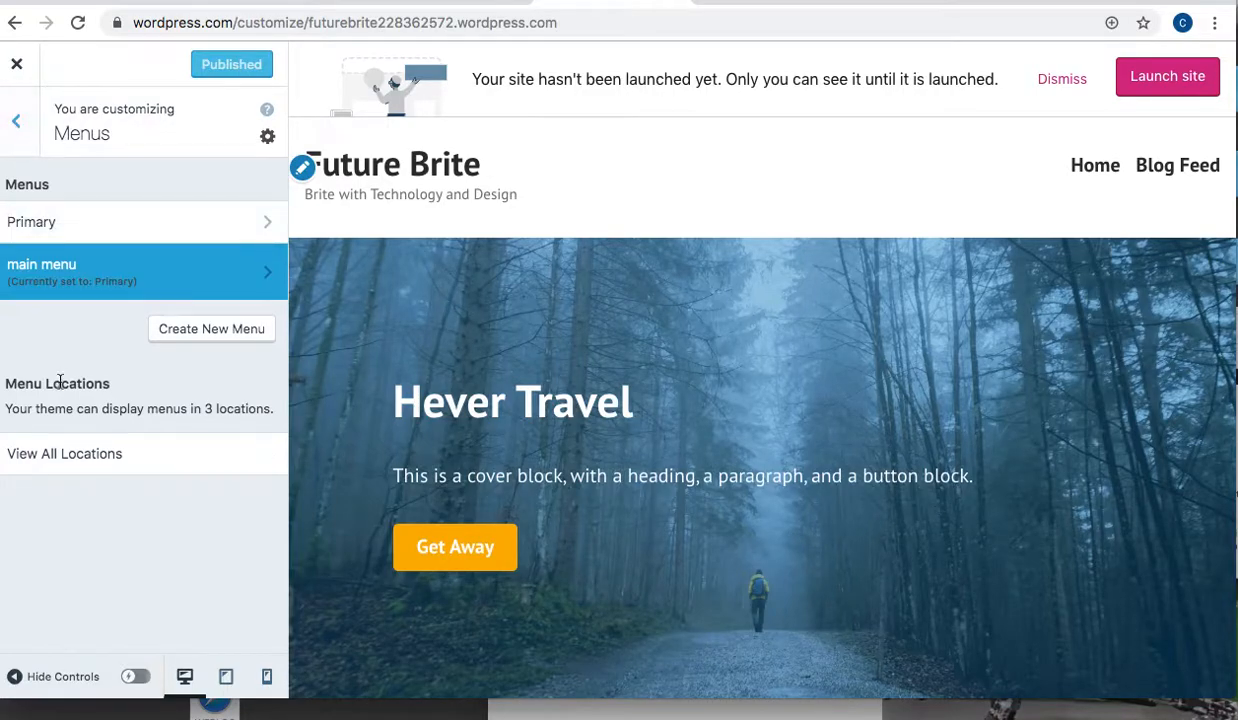
pyautogui.click(17, 122)
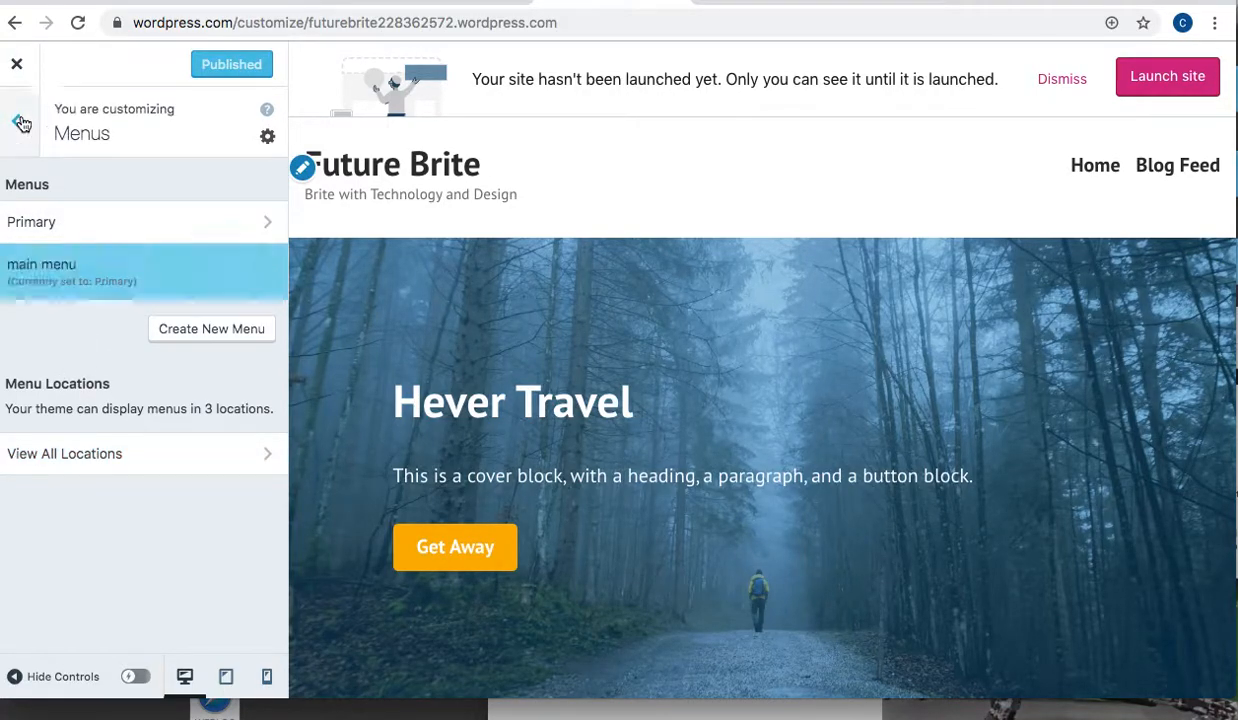
pyautogui.click(40, 336)
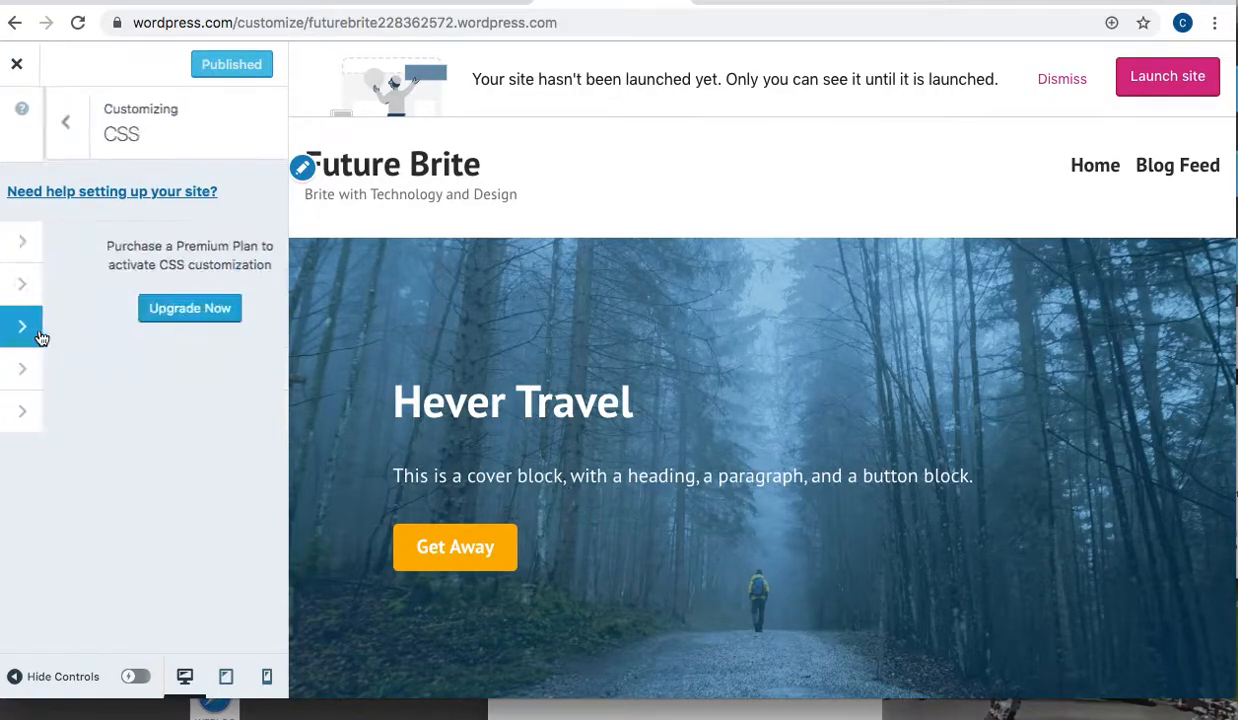
pyautogui.click(10, 130)
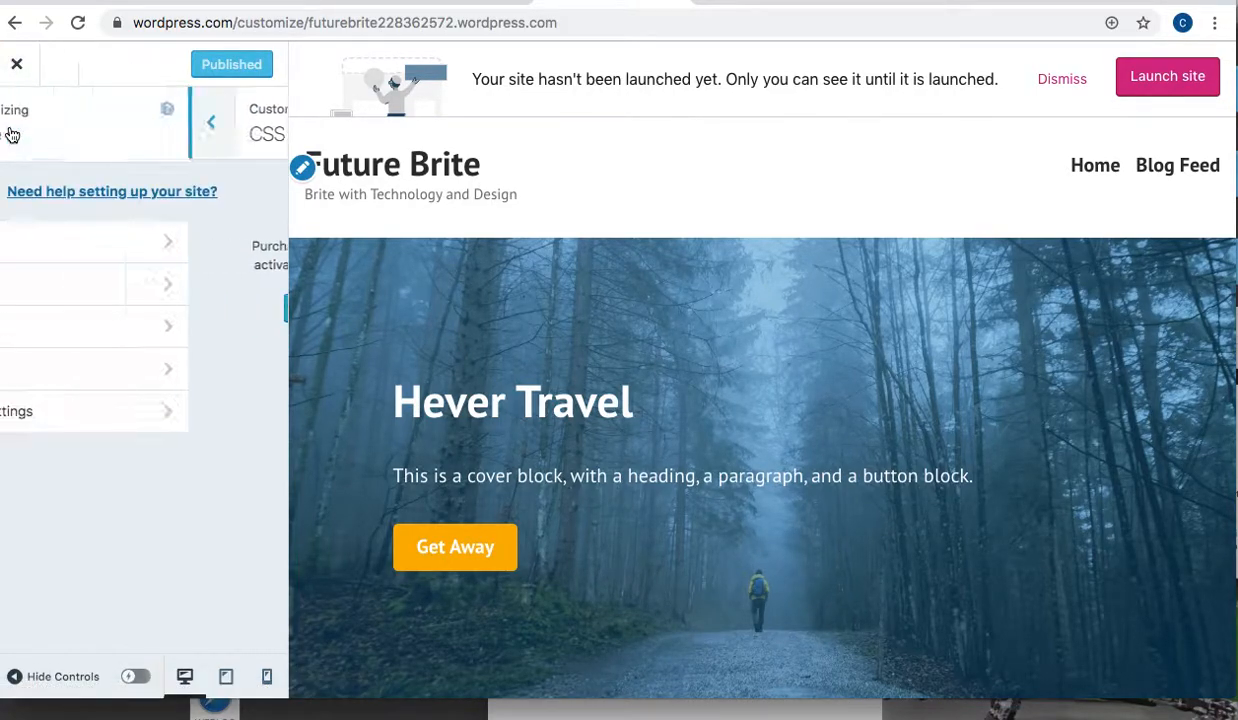
# Browse the widgets that can be added to the site's Footer area, without adding one
pyautogui.click(35, 369)
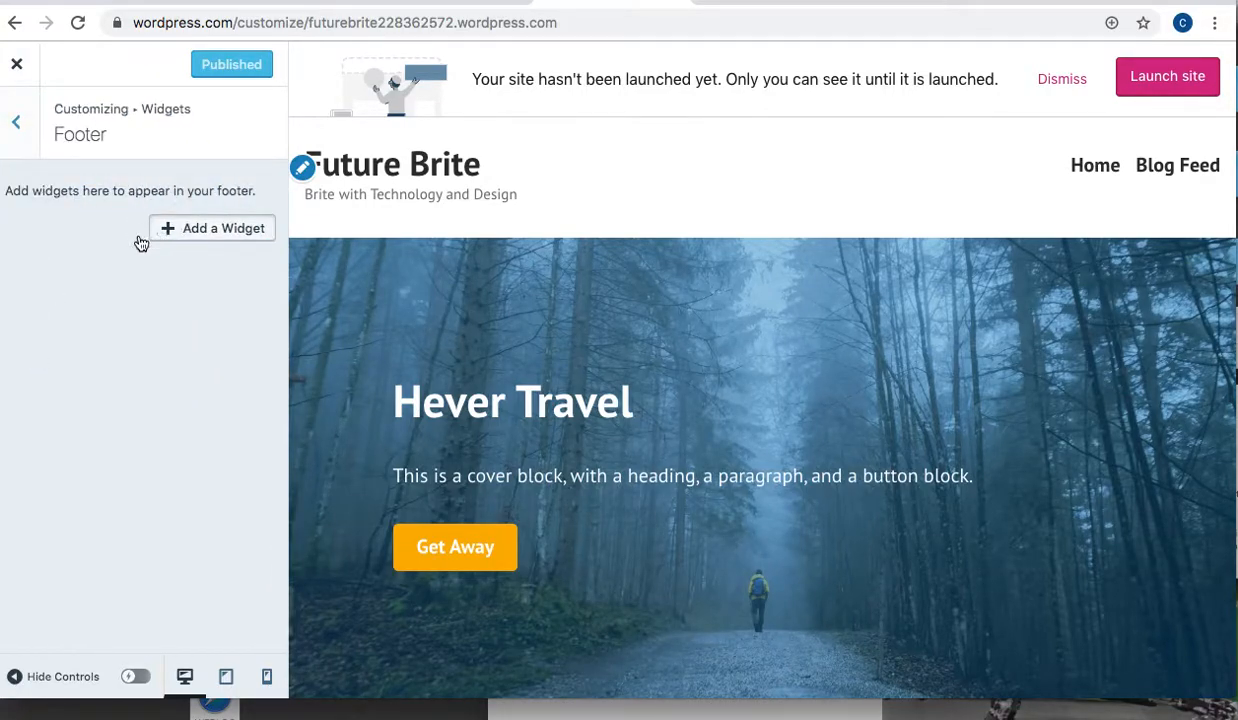
pyautogui.click(157, 233)
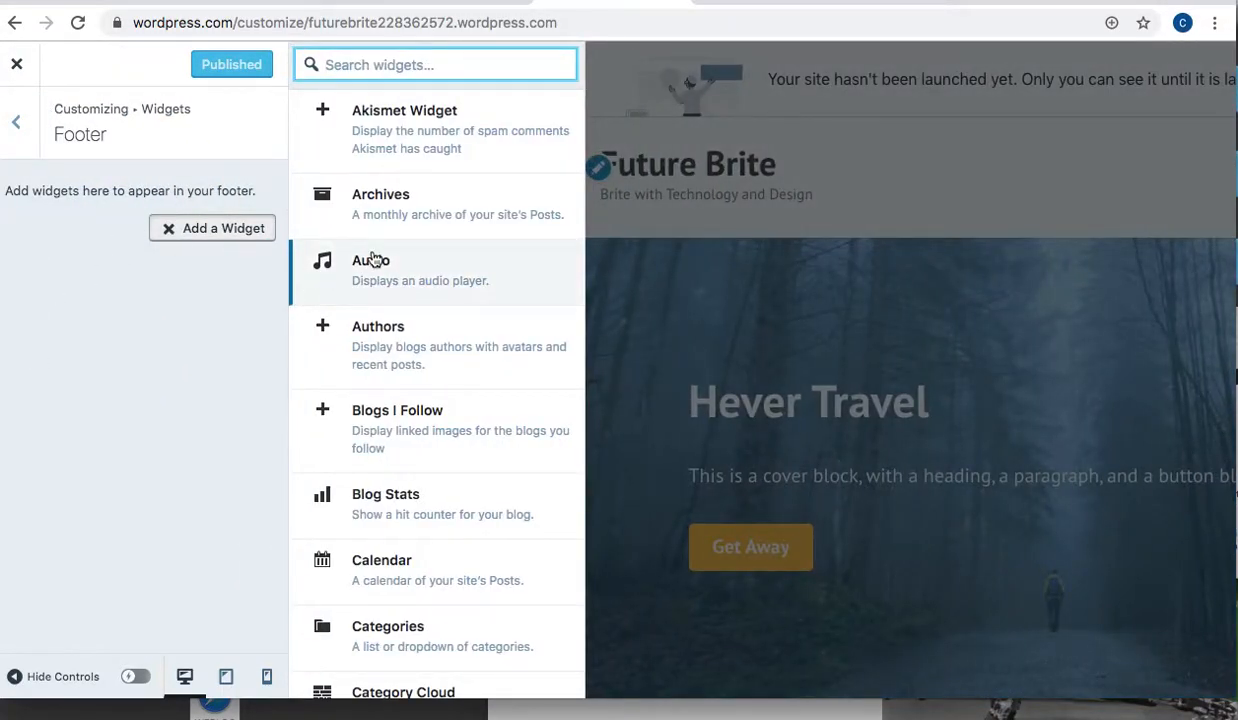
pyautogui.scroll(-2, 379, 510)
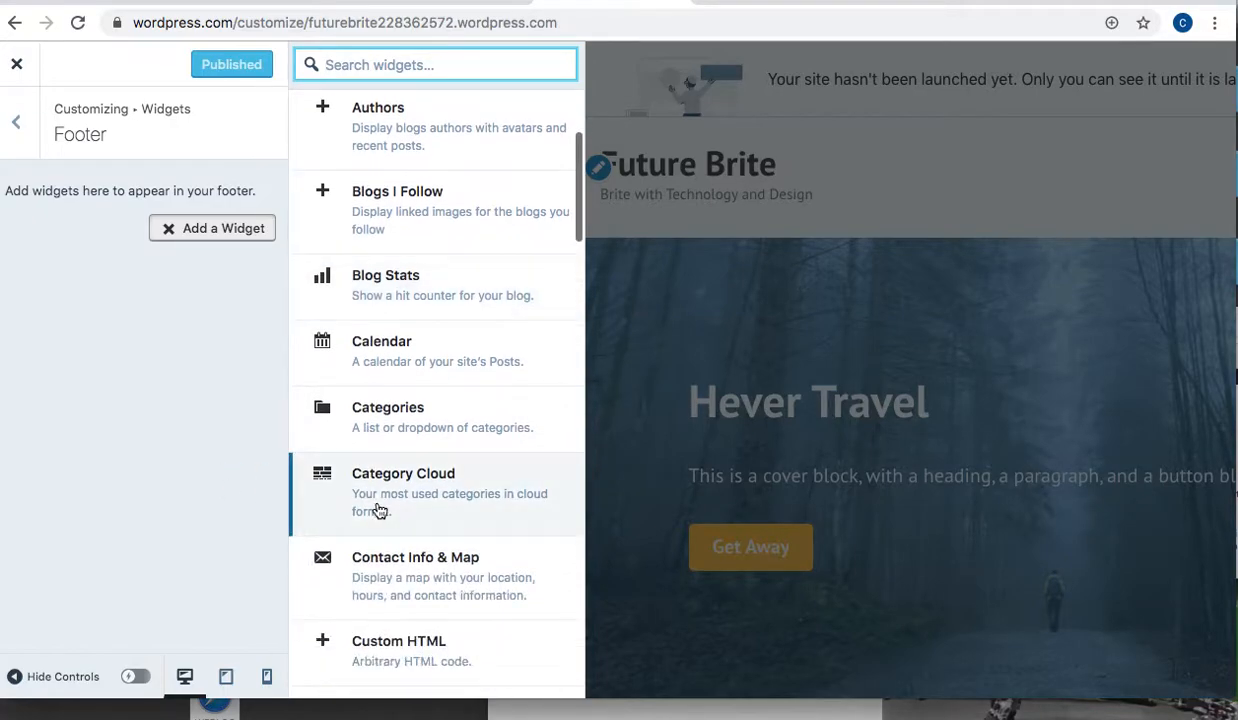
pyautogui.scroll(-3, 379, 510)
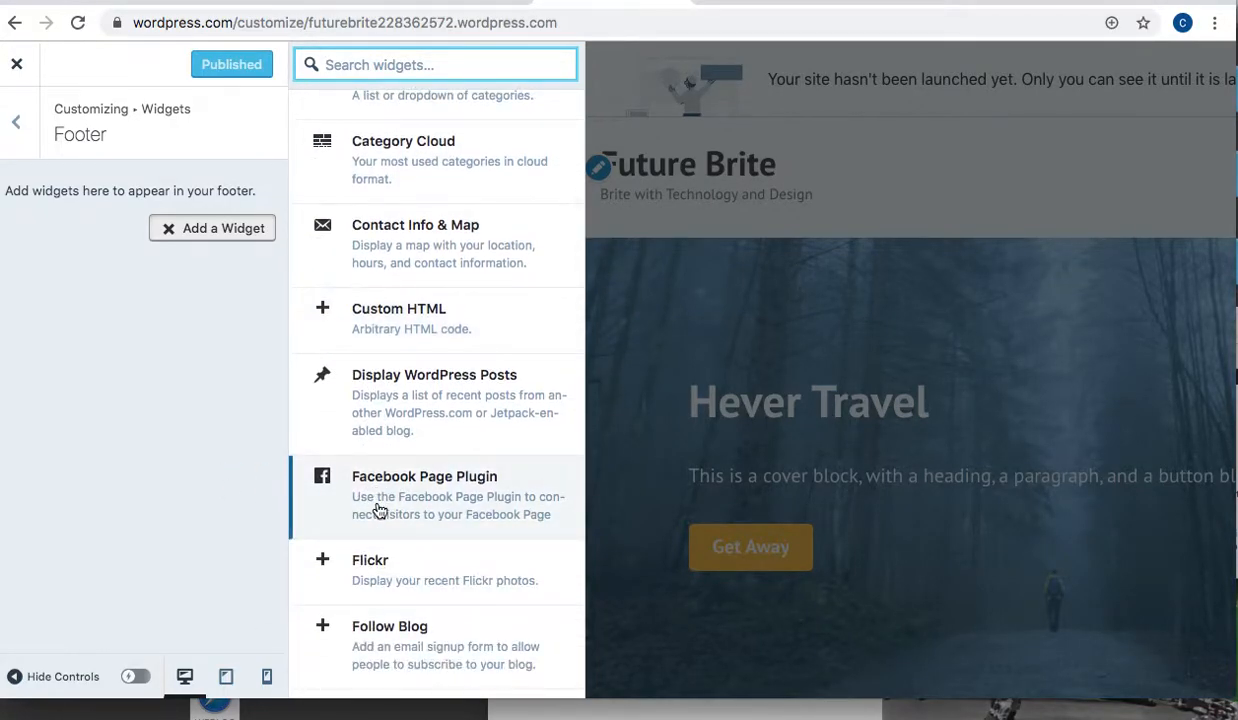
# Return to the main customizer settings and review the Homepage Settings, including the static page options and homepage title option
pyautogui.click(16, 121)
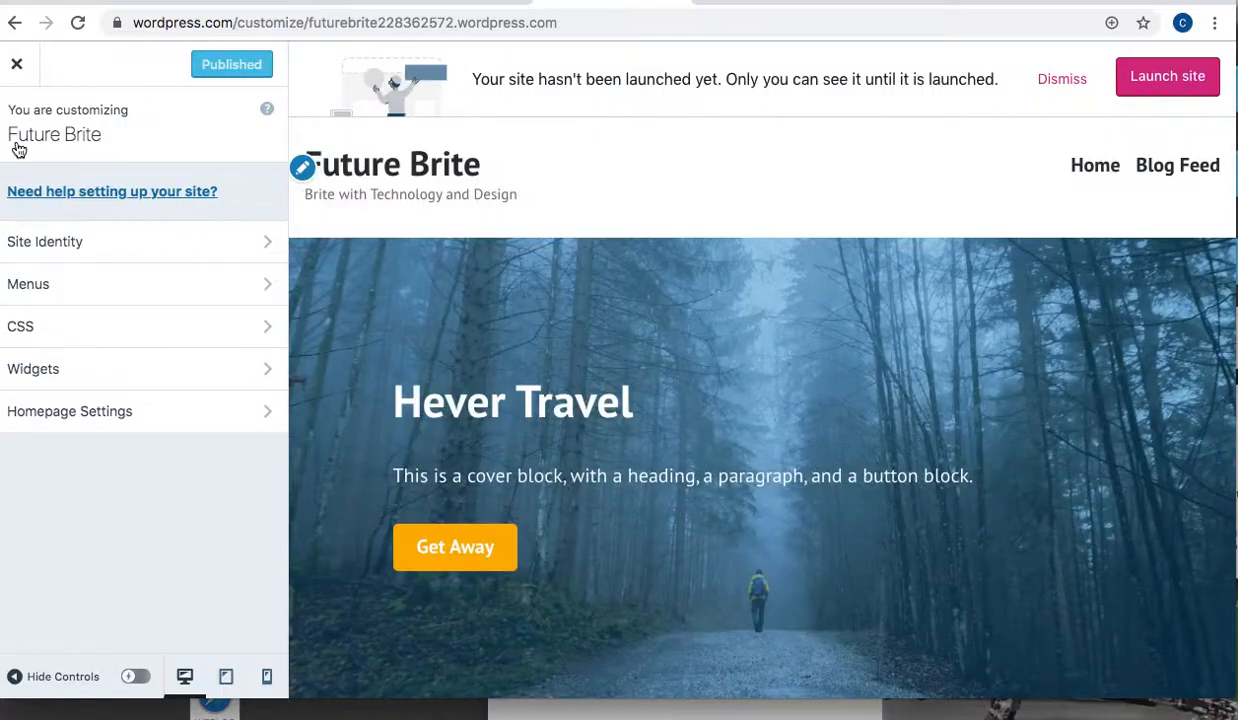
pyautogui.click(44, 420)
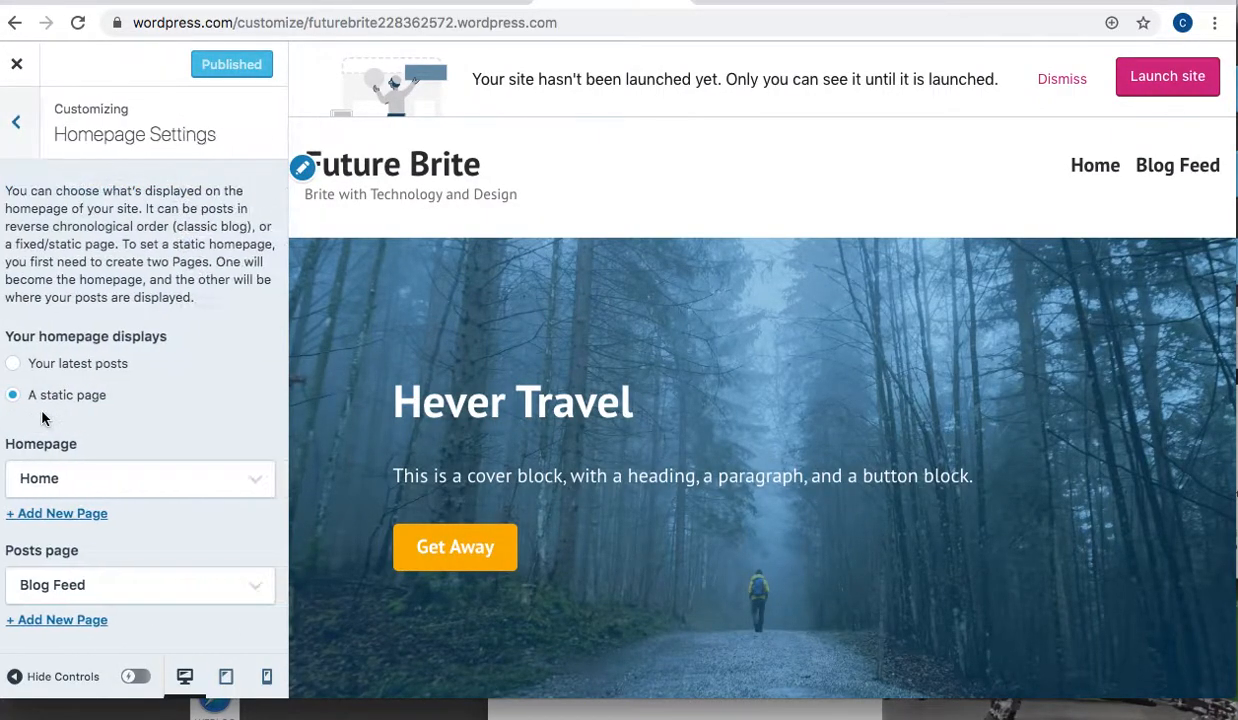
pyautogui.scroll(-1, 166, 438)
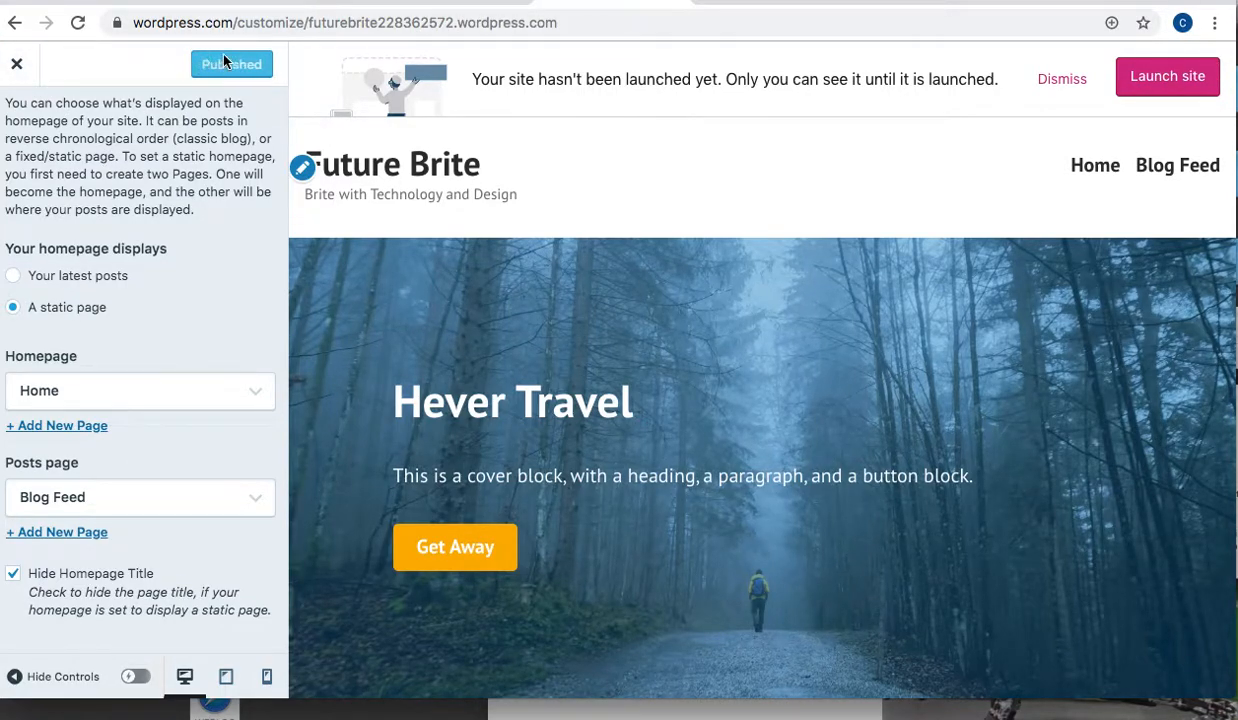
# Leave the customizer for the site dashboard and reopen the site customizer from the Design options
pyautogui.click(19, 68)
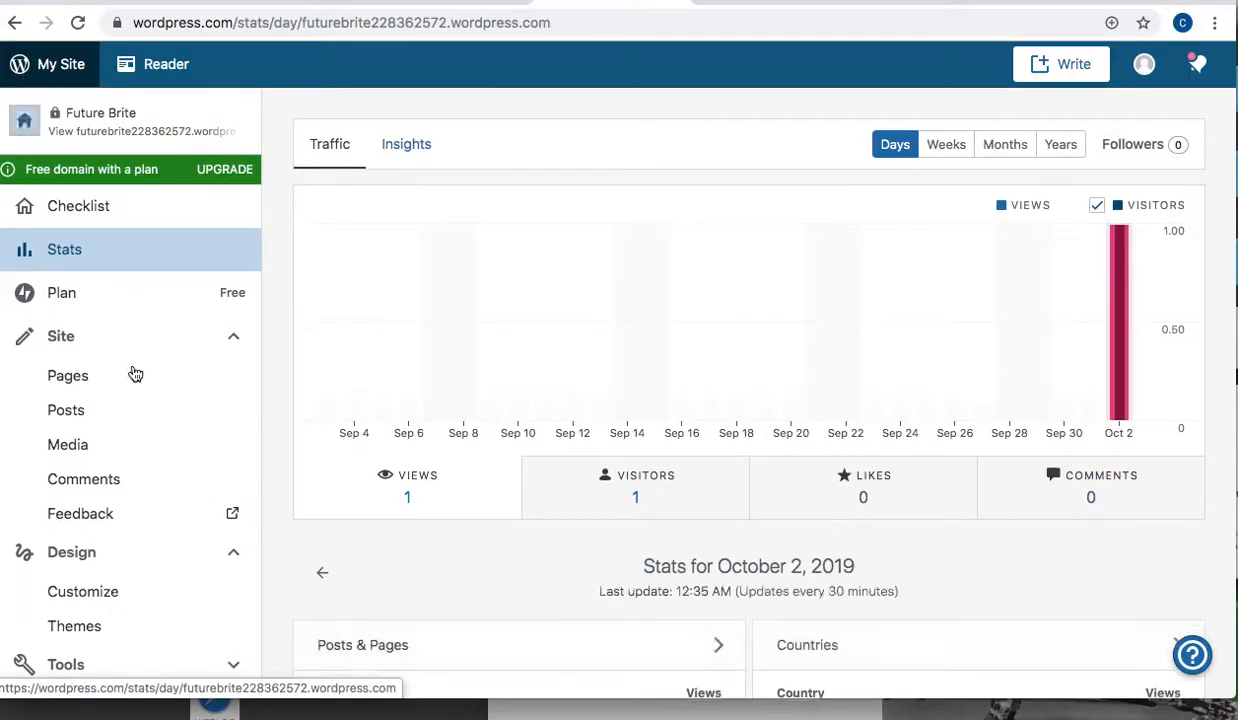
pyautogui.scroll(-1, 91, 560)
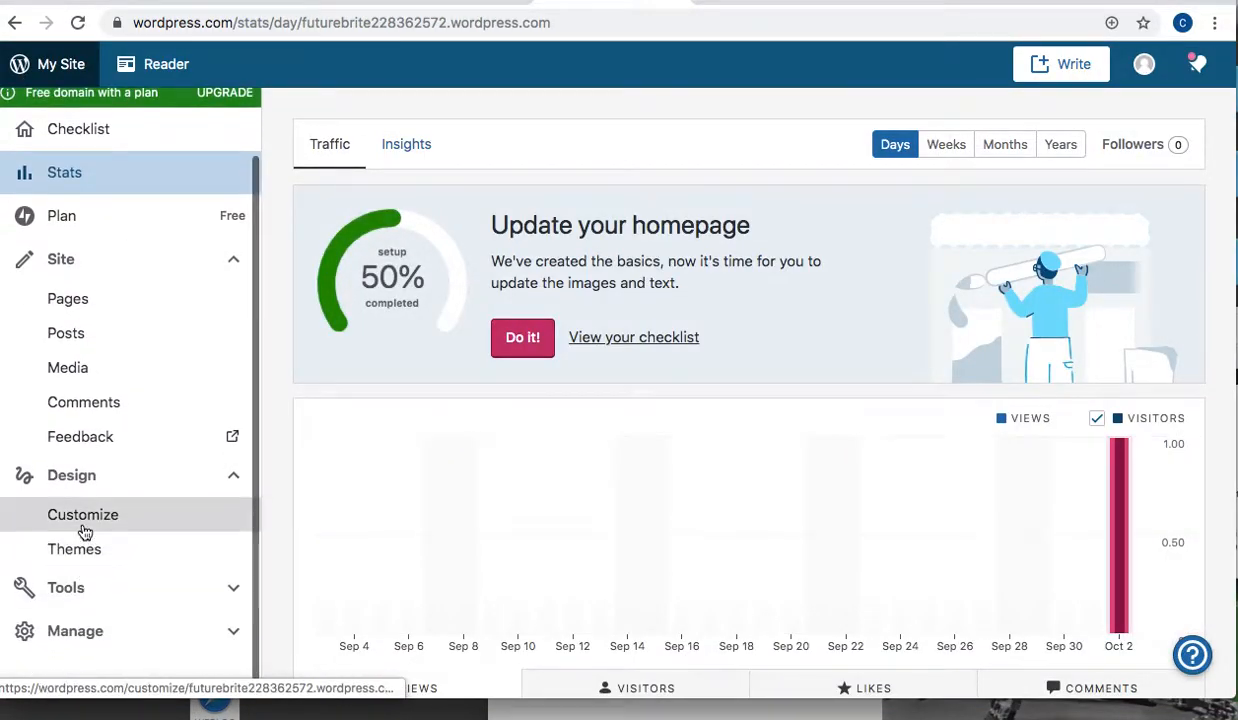
pyautogui.click(84, 516)
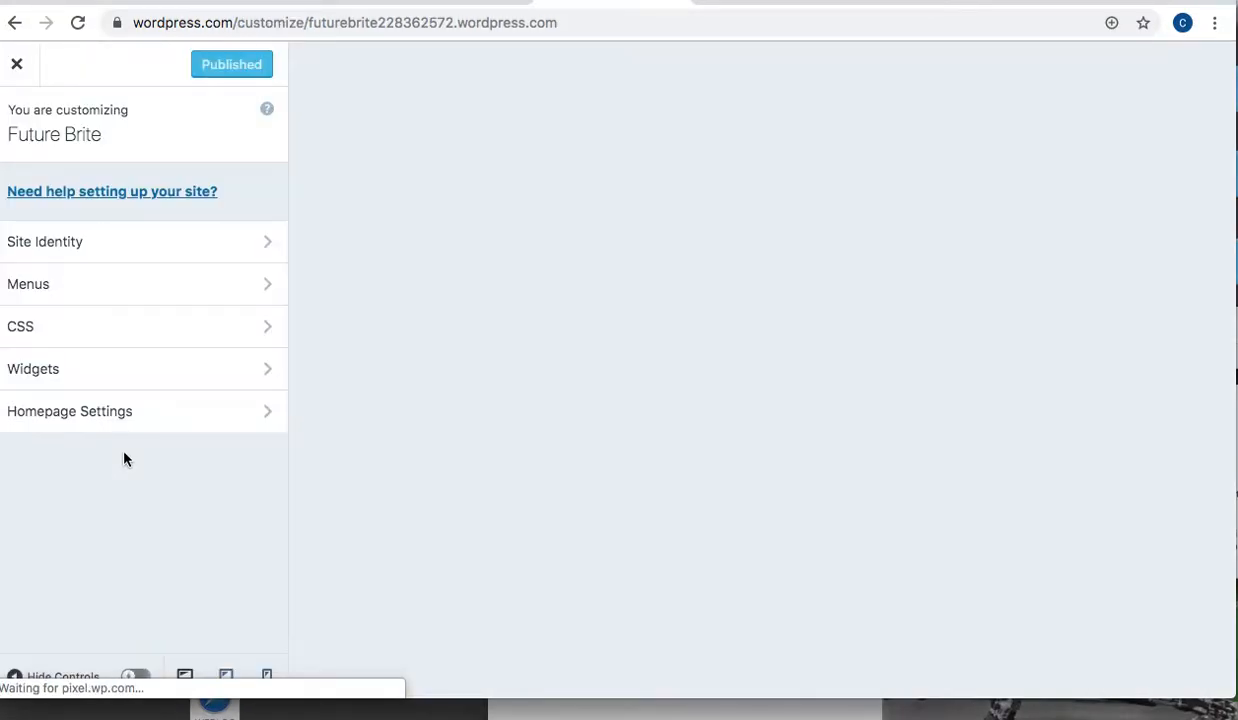